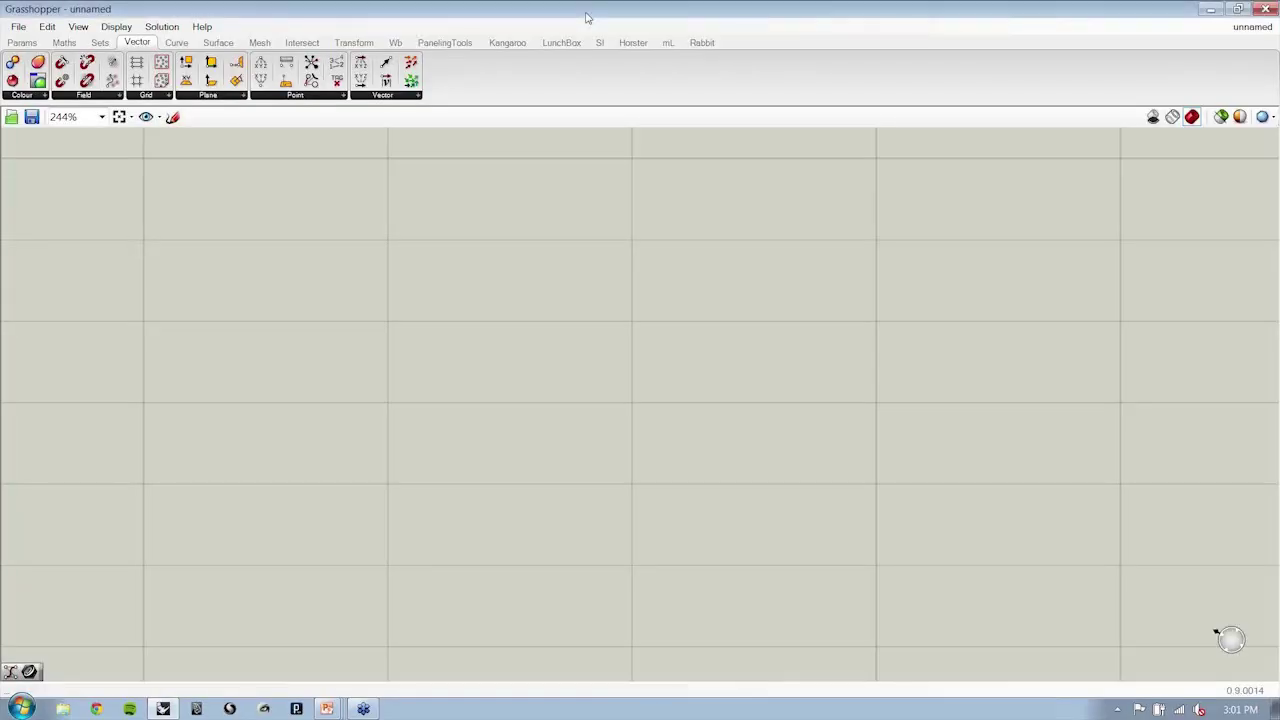
# Step: Restore the Grasshopper and Rhino windows from full screen and arrange them side by side, with Rhino on the left half
pyautogui.doubleClick(587, 17)
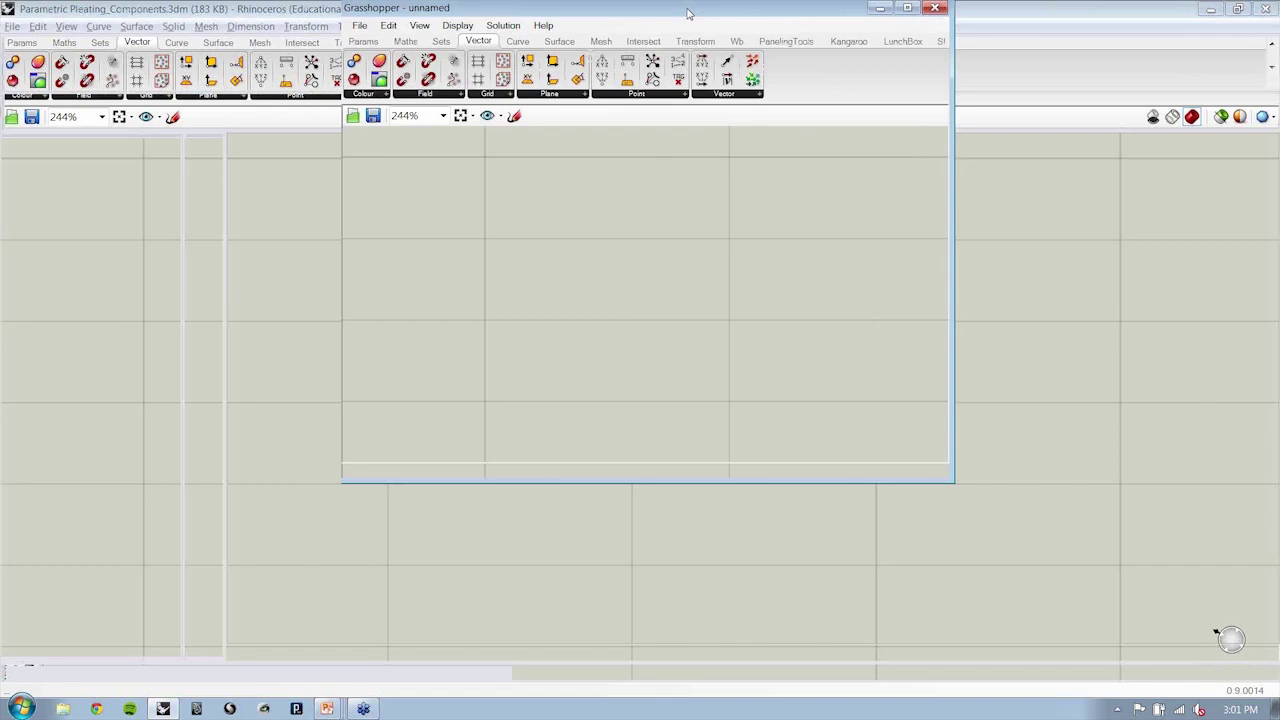
pyautogui.moveTo(688, 13); pyautogui.dragTo(934, 24)
pyautogui.moveTo(660, 488); pyautogui.dragTo(628, 695)
pyautogui.click(527, 7)
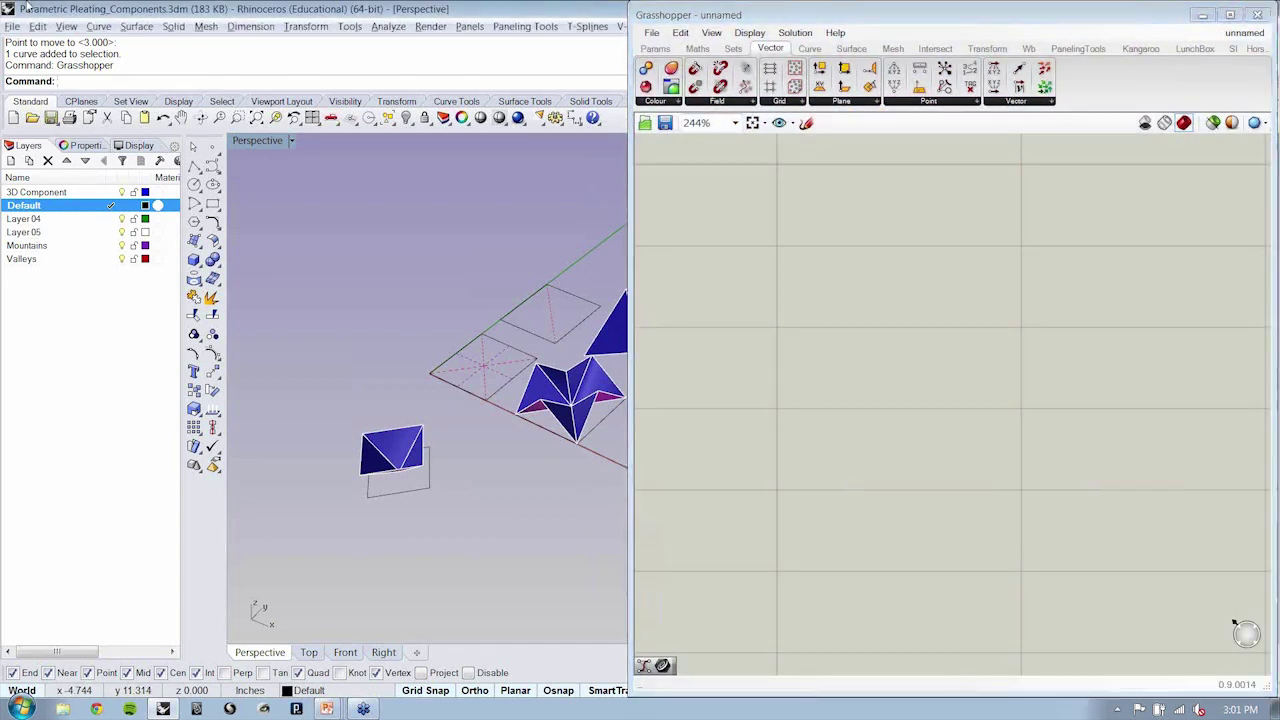
pyautogui.doubleClick(27, 7)
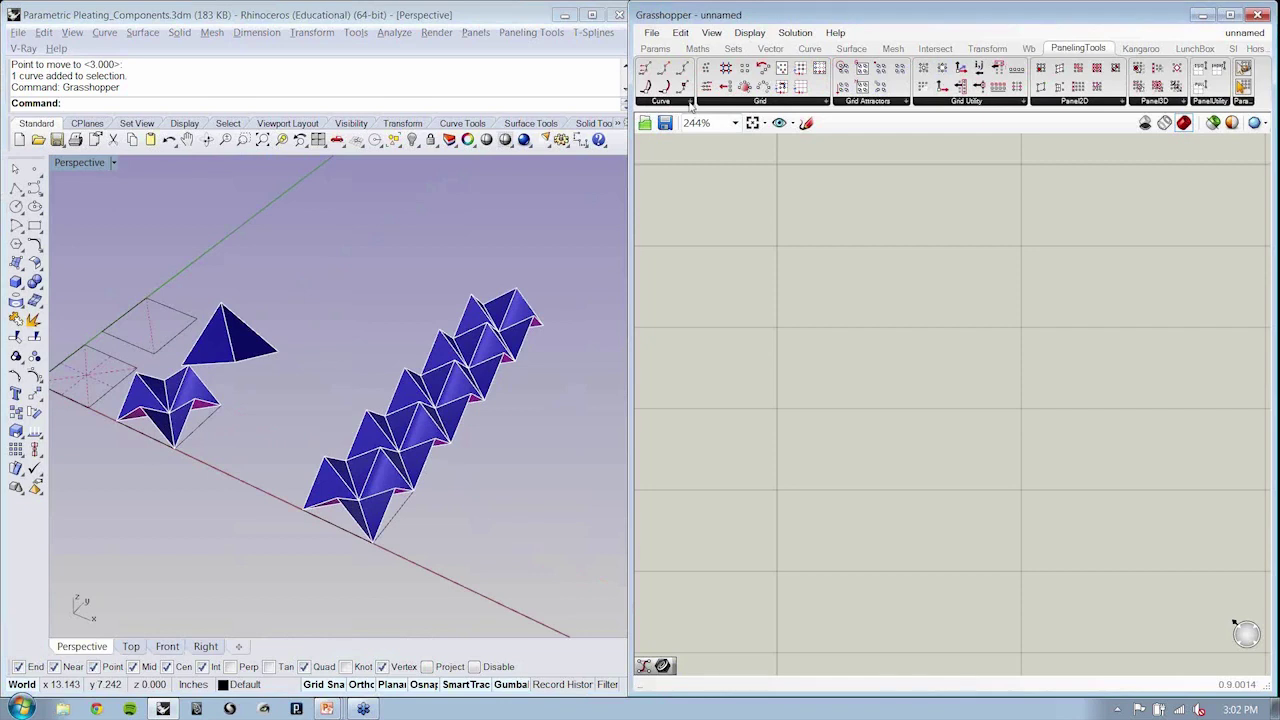
# Step: Review the PanelingTools components in the Curve, Grid, Grid Attractors, Grid Utility, Panel2D, Panel3D and utility groups
pyautogui.click(690, 104)
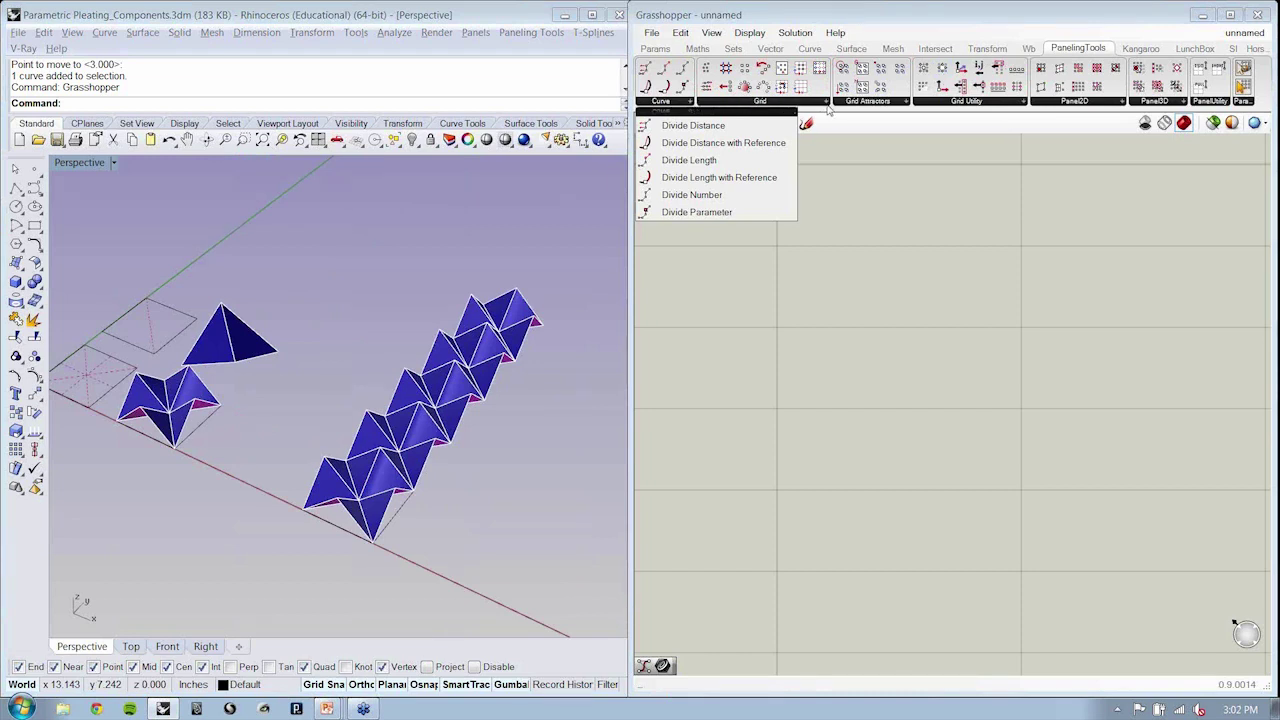
pyautogui.click(822, 101)
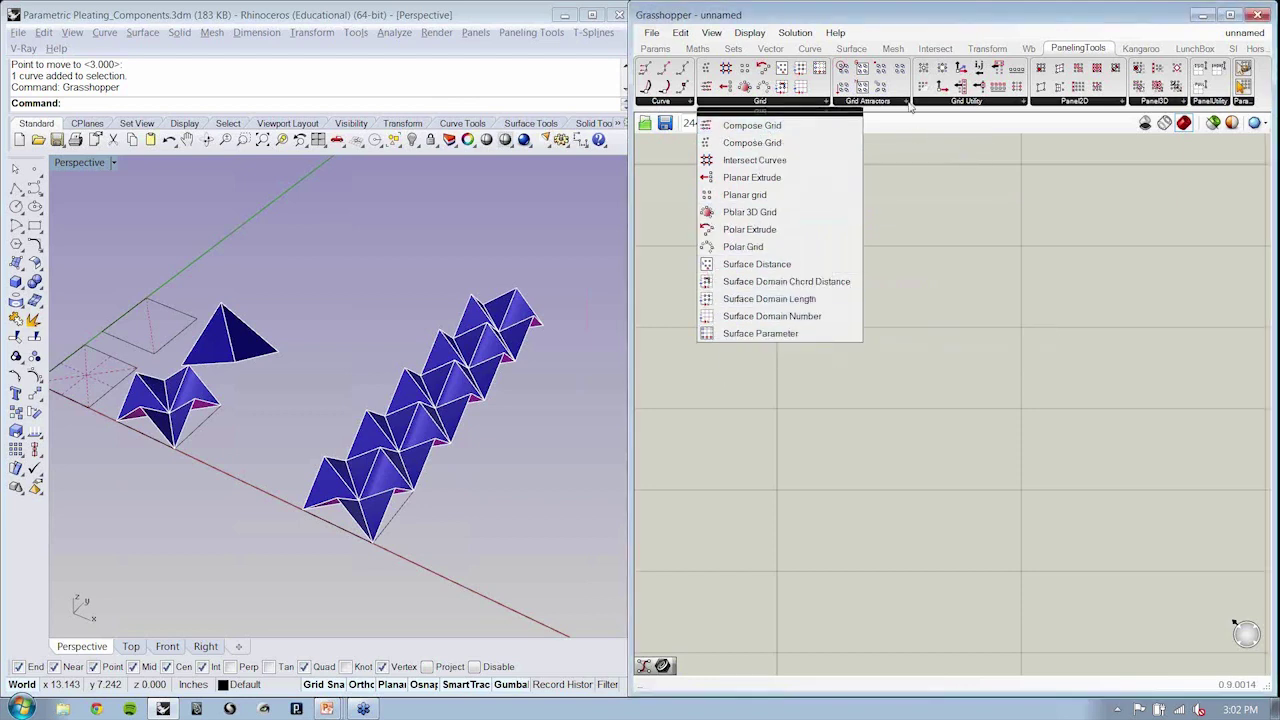
pyautogui.click(868, 101)
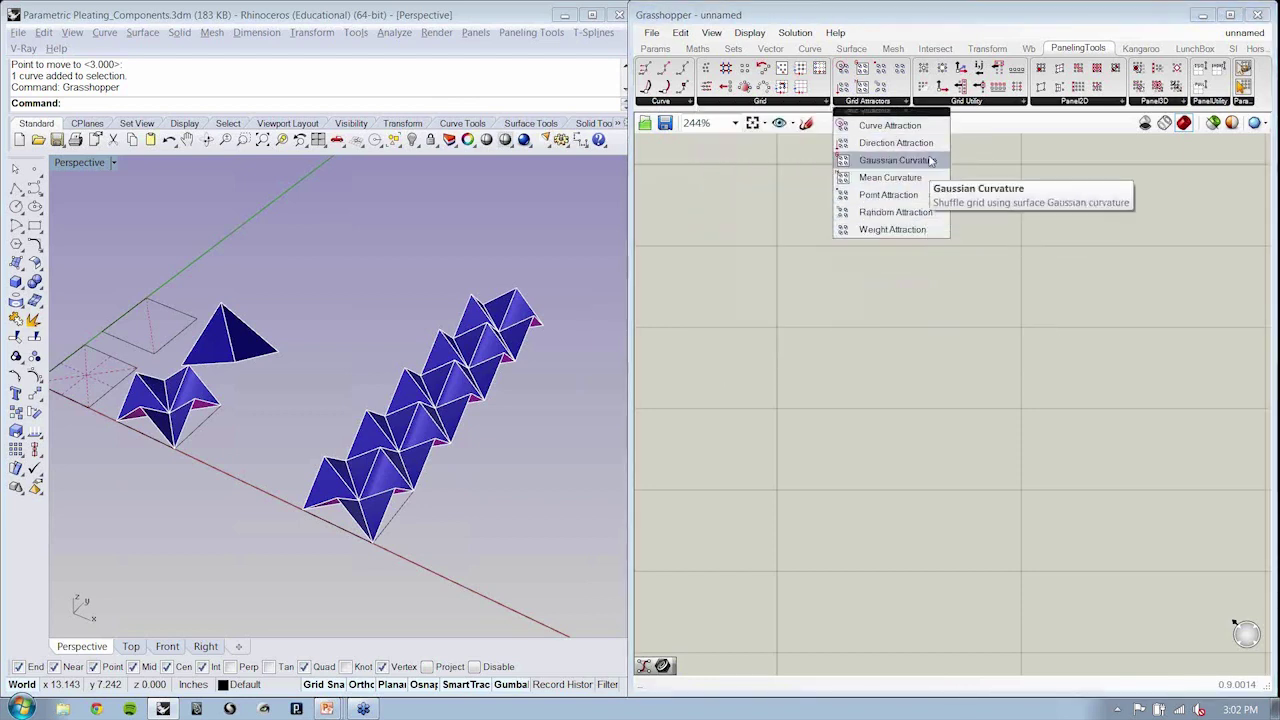
pyautogui.click(1019, 102)
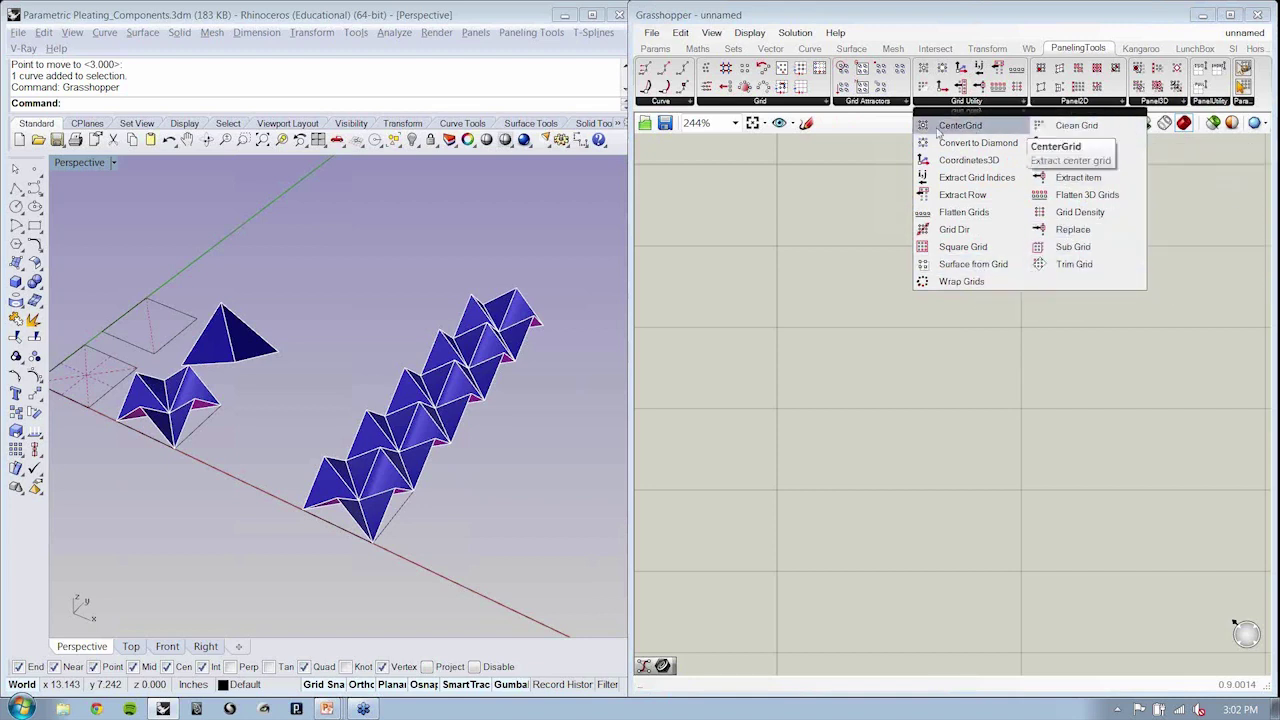
pyautogui.click(1111, 103)
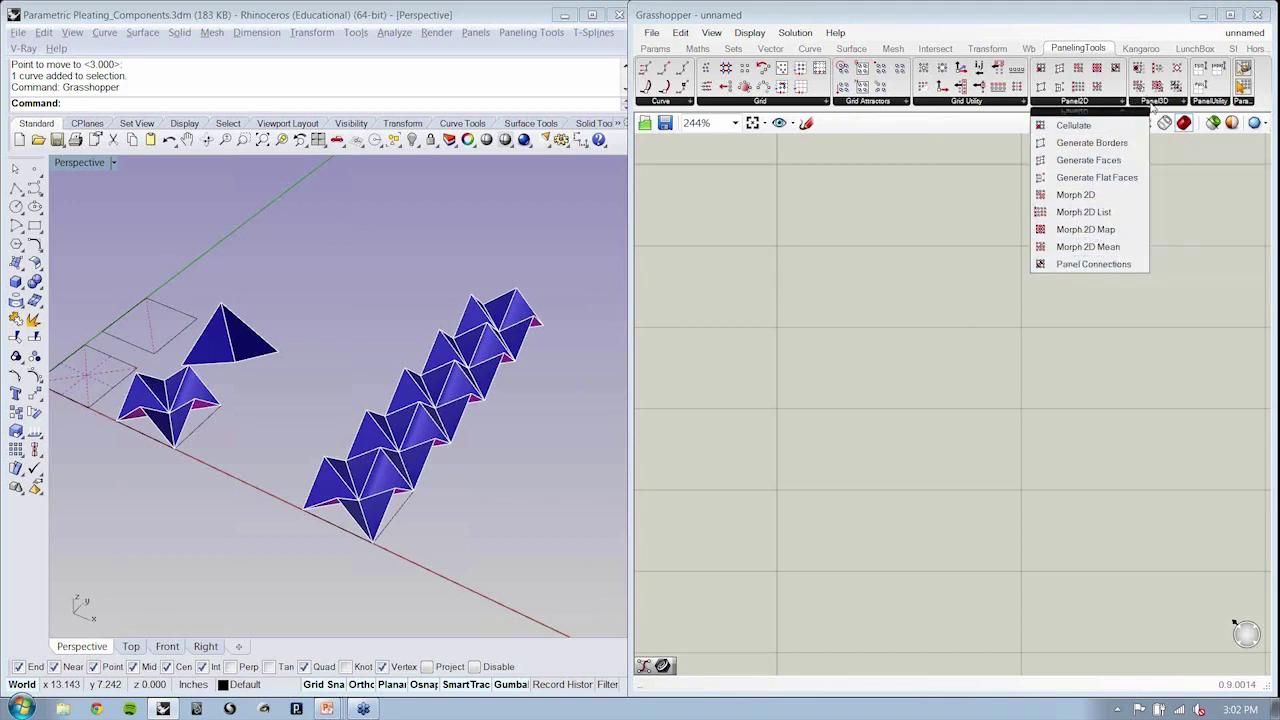
pyautogui.click(1153, 103)
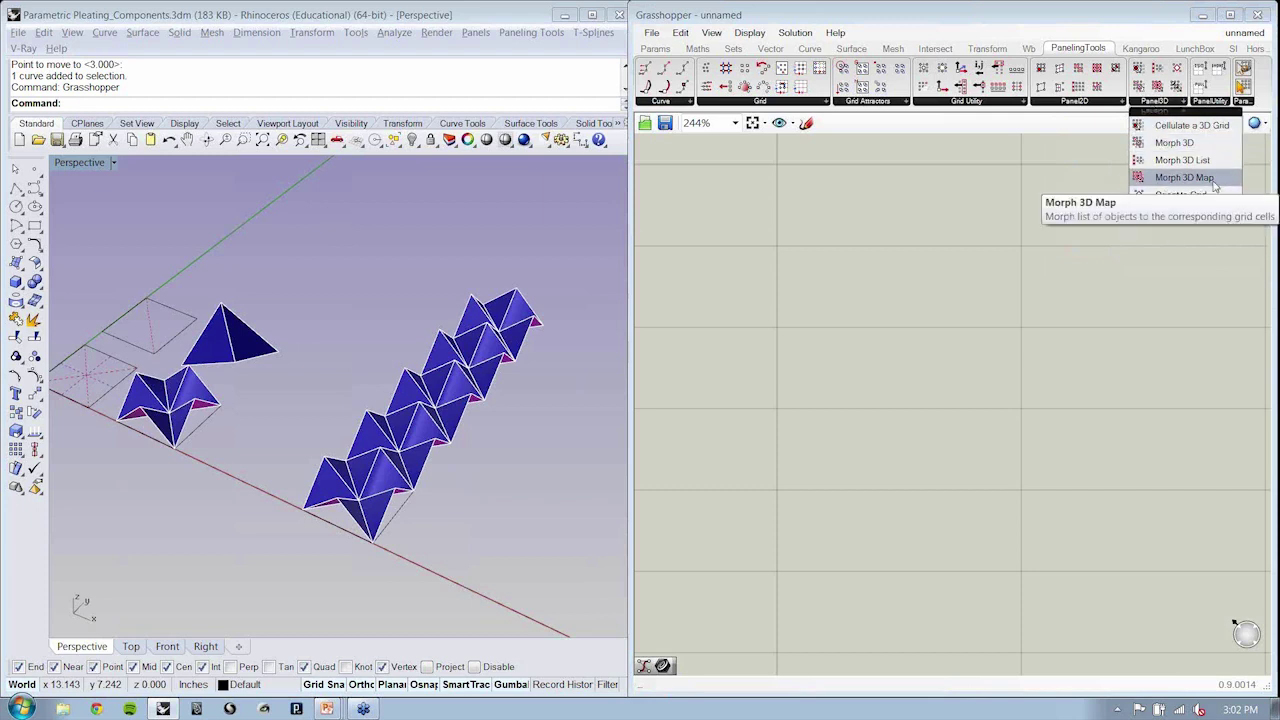
pyautogui.click(1216, 103)
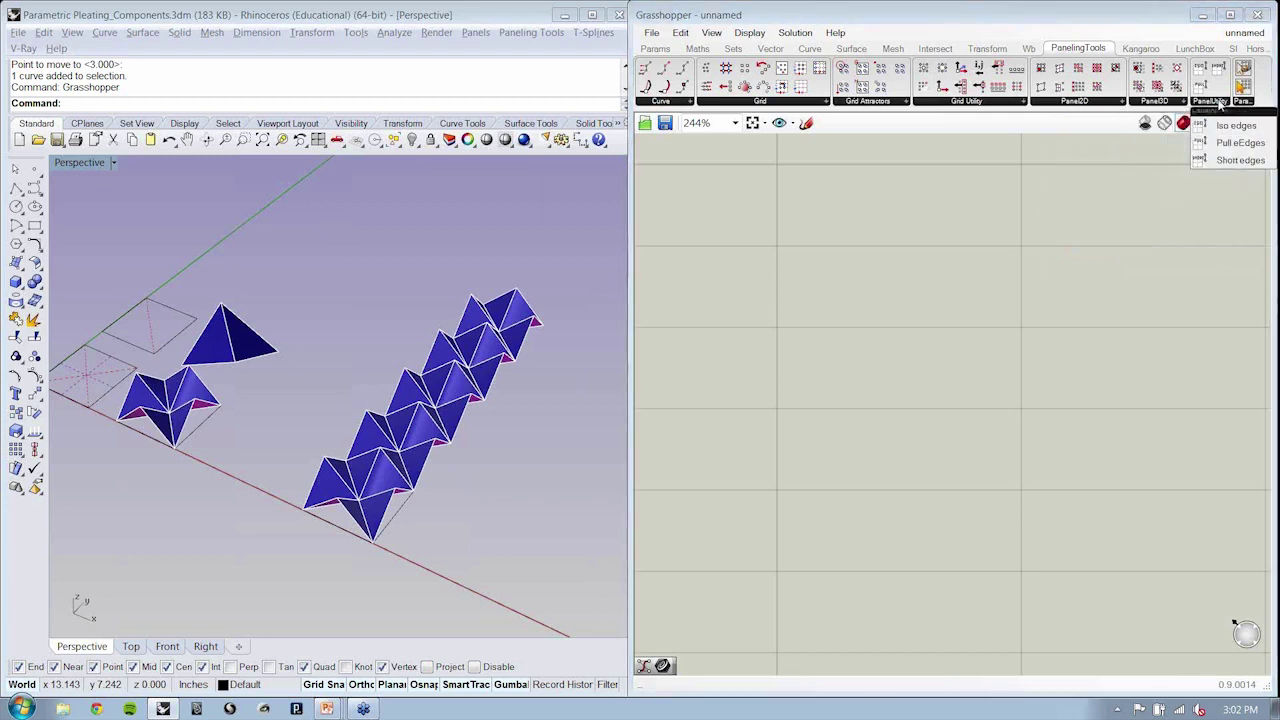
pyautogui.click(1238, 103)
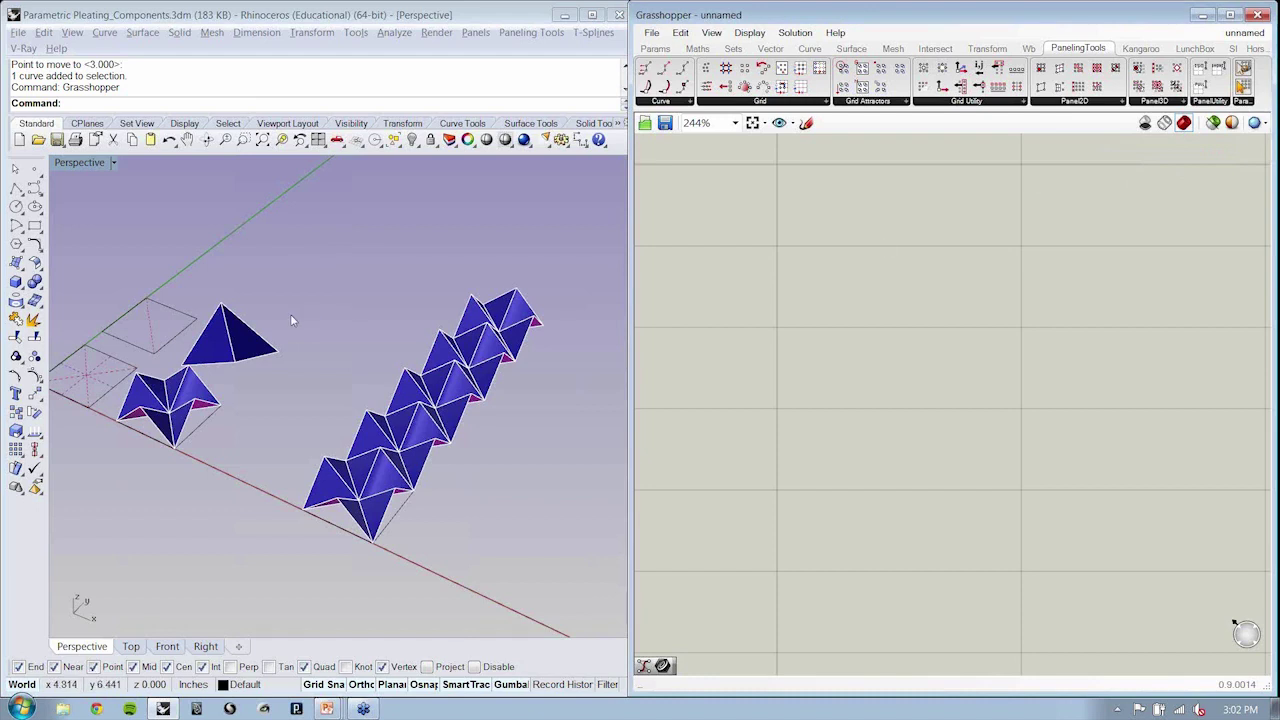
# Step: Maximize the Top view in Rhino and place a single point on the X axis at about x 15.6, beyond the folded strip
pyautogui.scroll(-4, 388, 333)
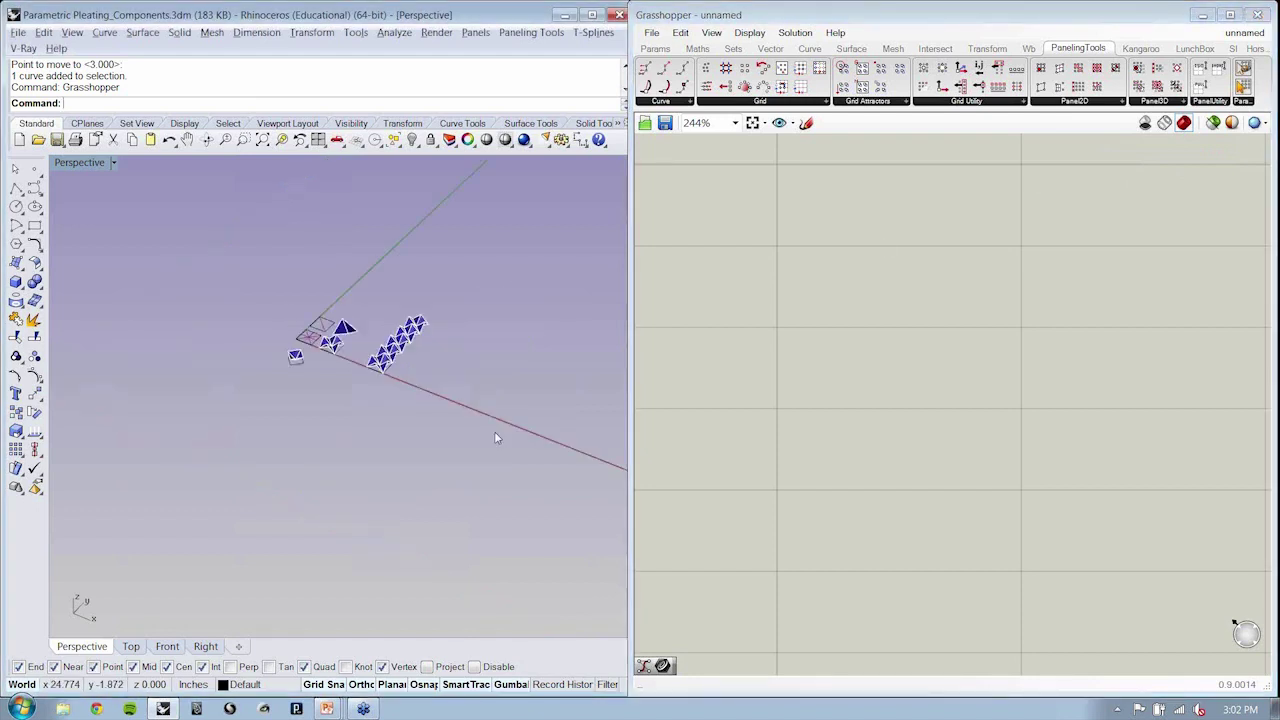
pyautogui.moveTo(494, 431); pyautogui.dragTo(340, 398, button='right')
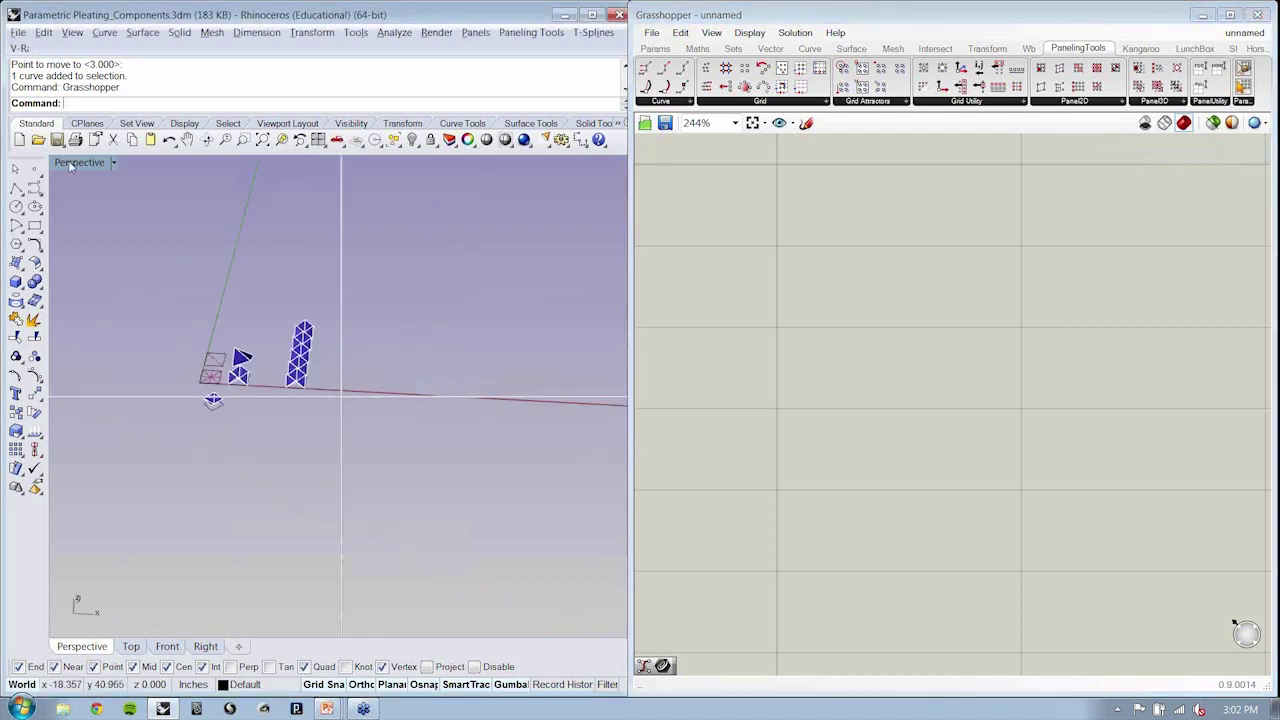
pyautogui.doubleClick(76, 162)
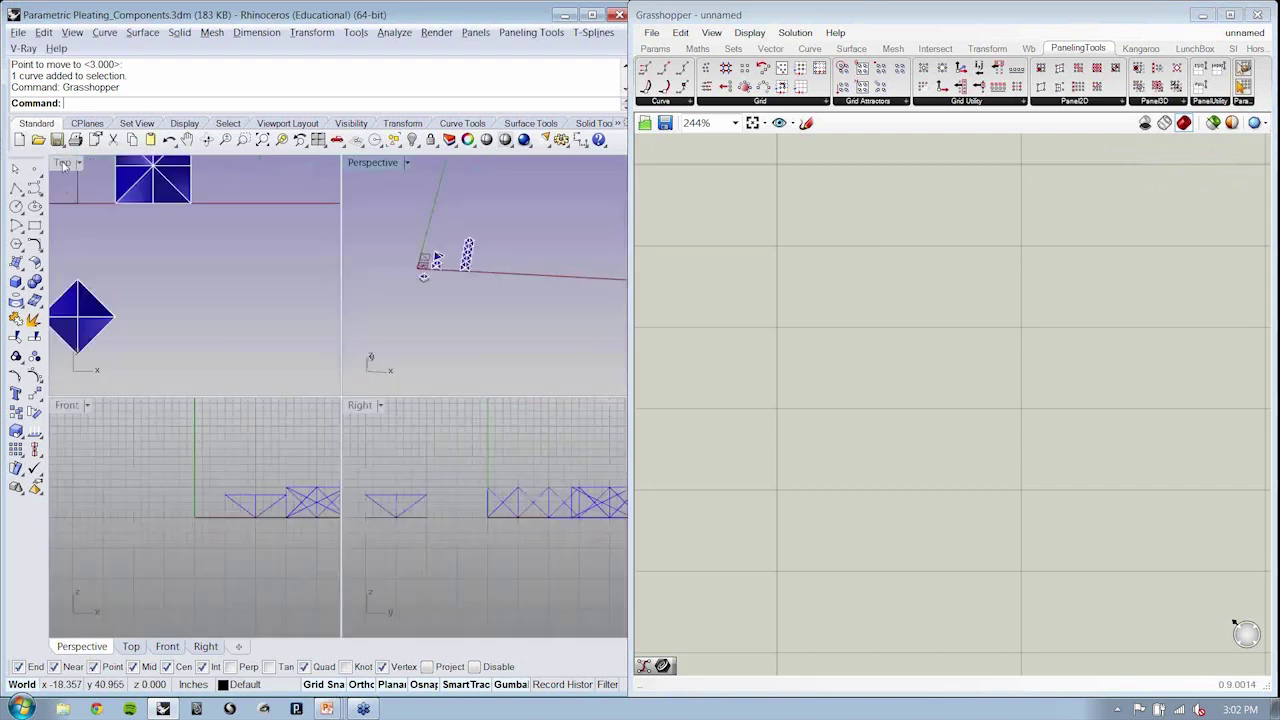
pyautogui.doubleClick(63, 163)
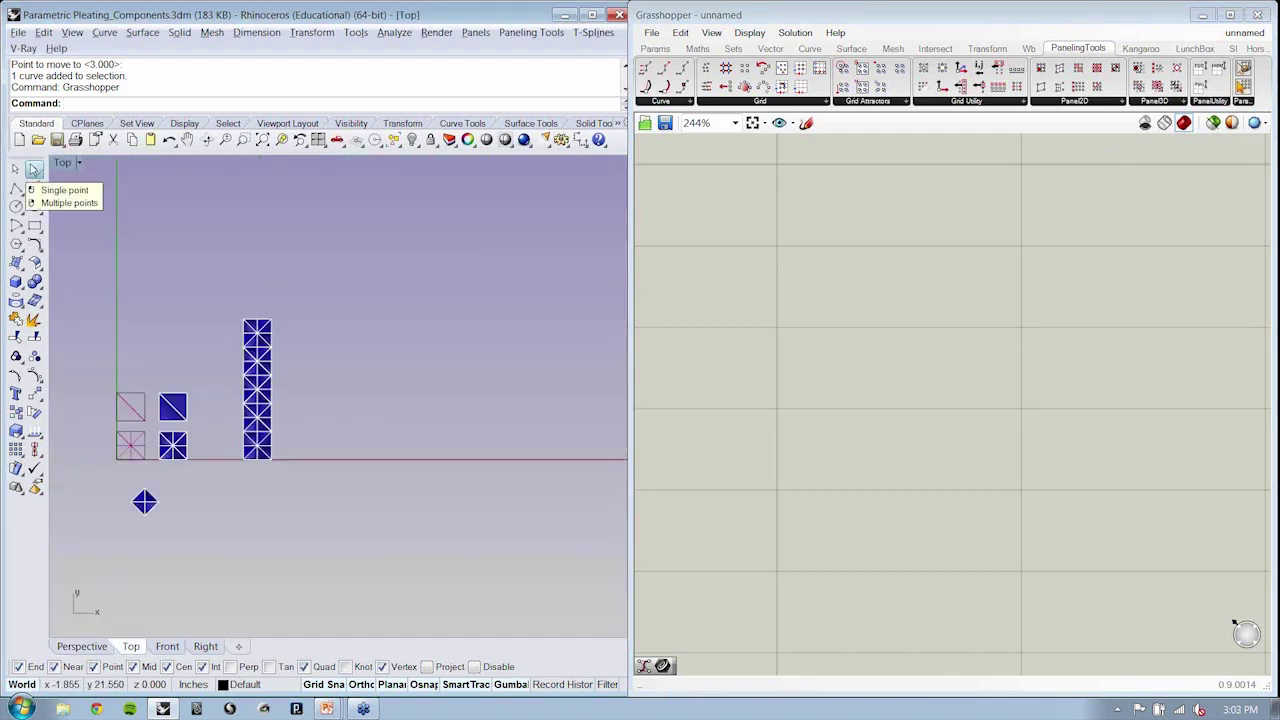
pyautogui.click(35, 169)
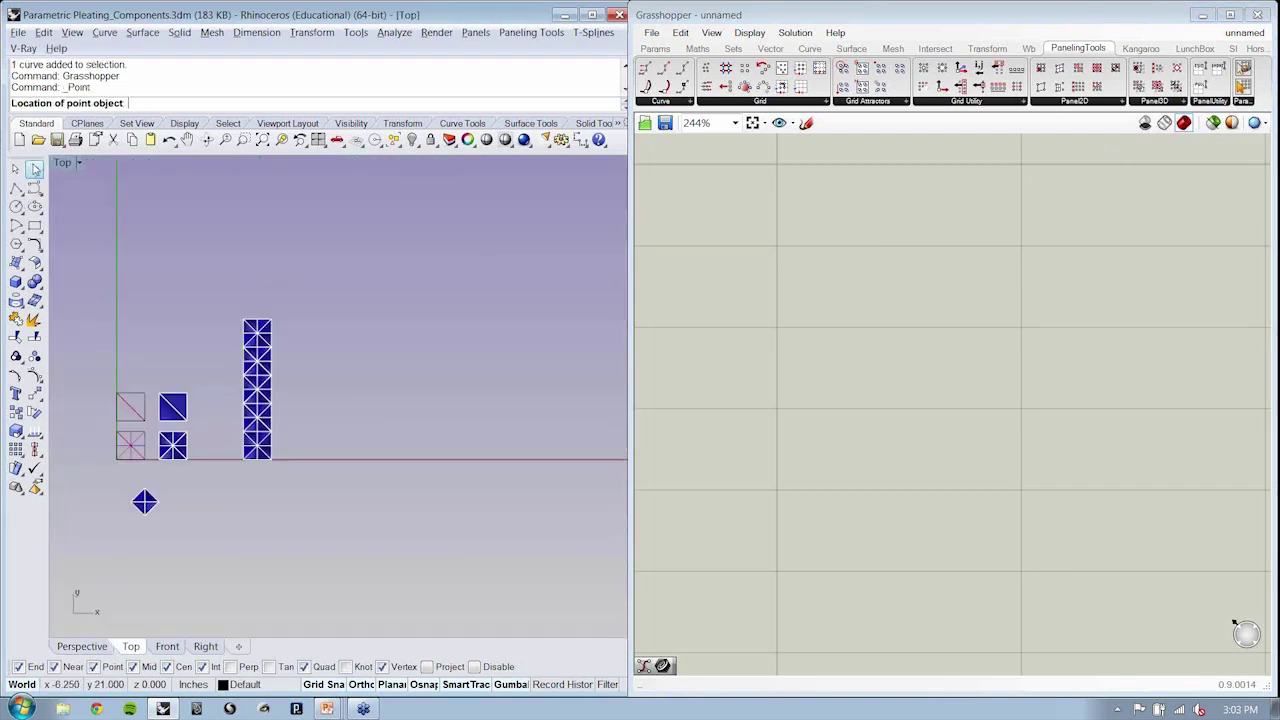
pyautogui.click(337, 459)
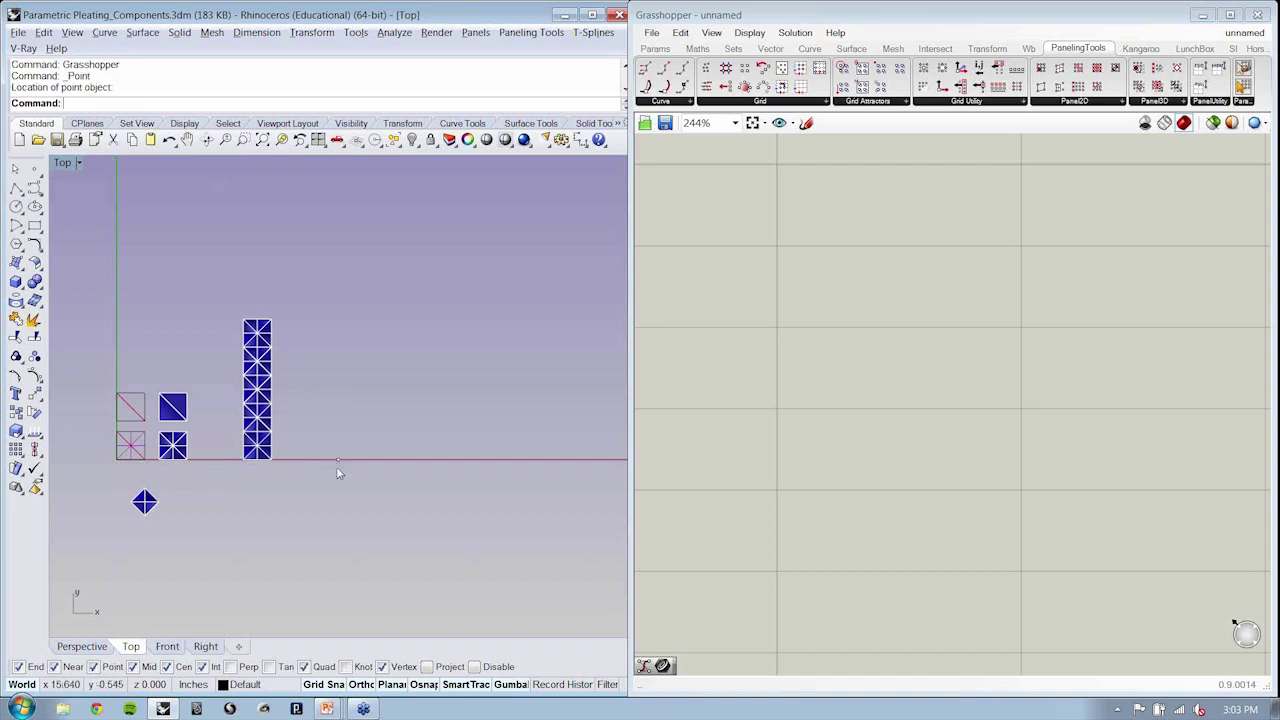
# Step: Rename Layer 04 as Reference Geometry
pyautogui.scroll(2, 336, 466)
pyautogui.scroll(1, 340, 472)
pyautogui.moveTo(344, 473); pyautogui.dragTo(438, 485, button='right')
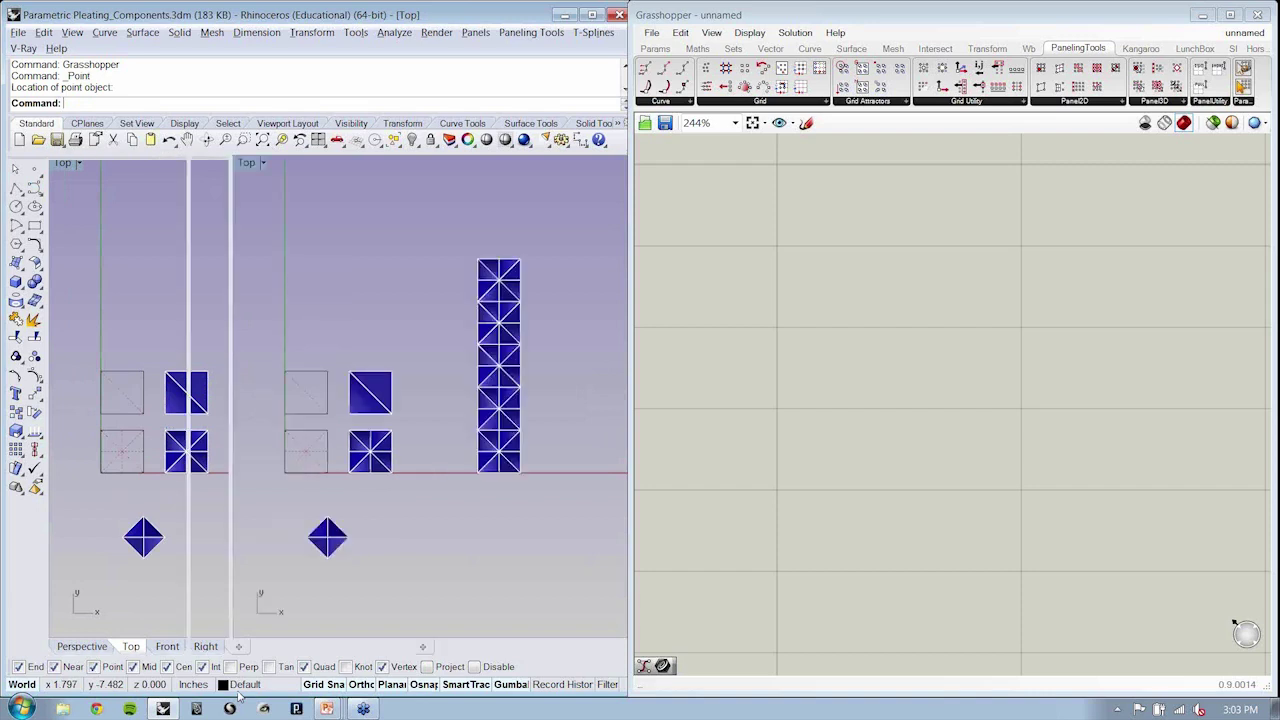
pyautogui.click(40, 243)
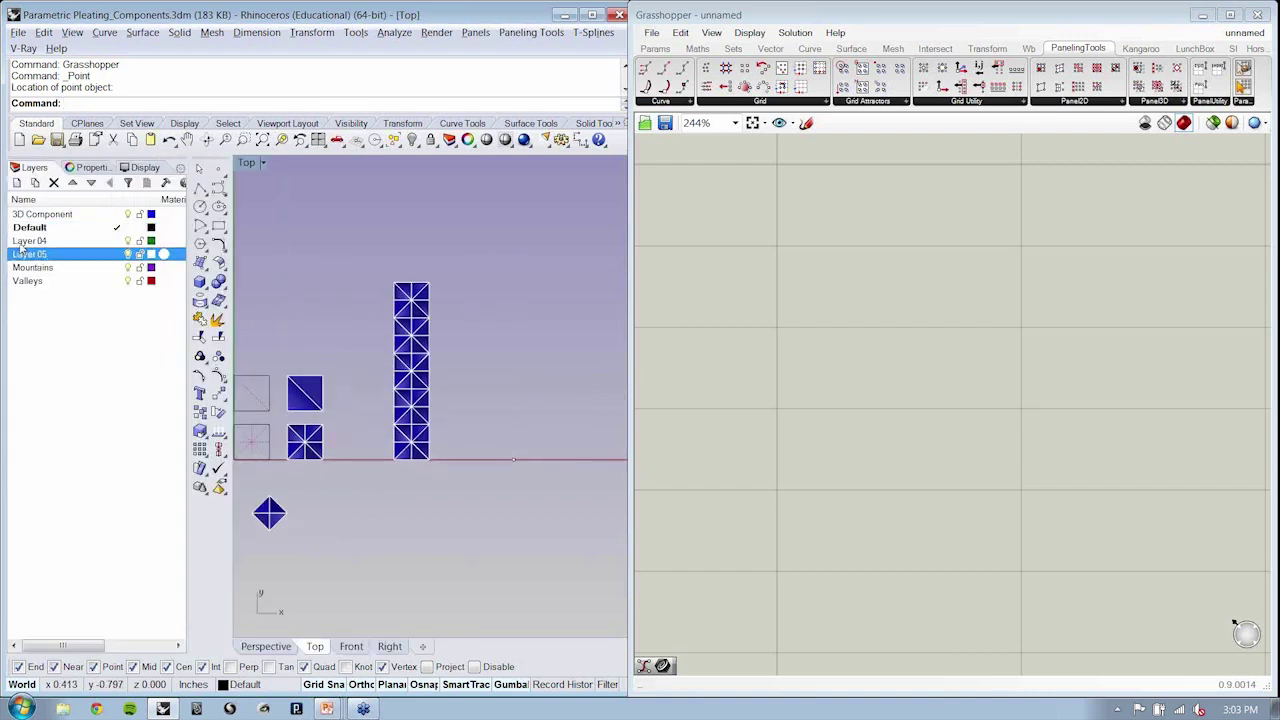
pyautogui.click(40, 242)
pyautogui.write('Ref')
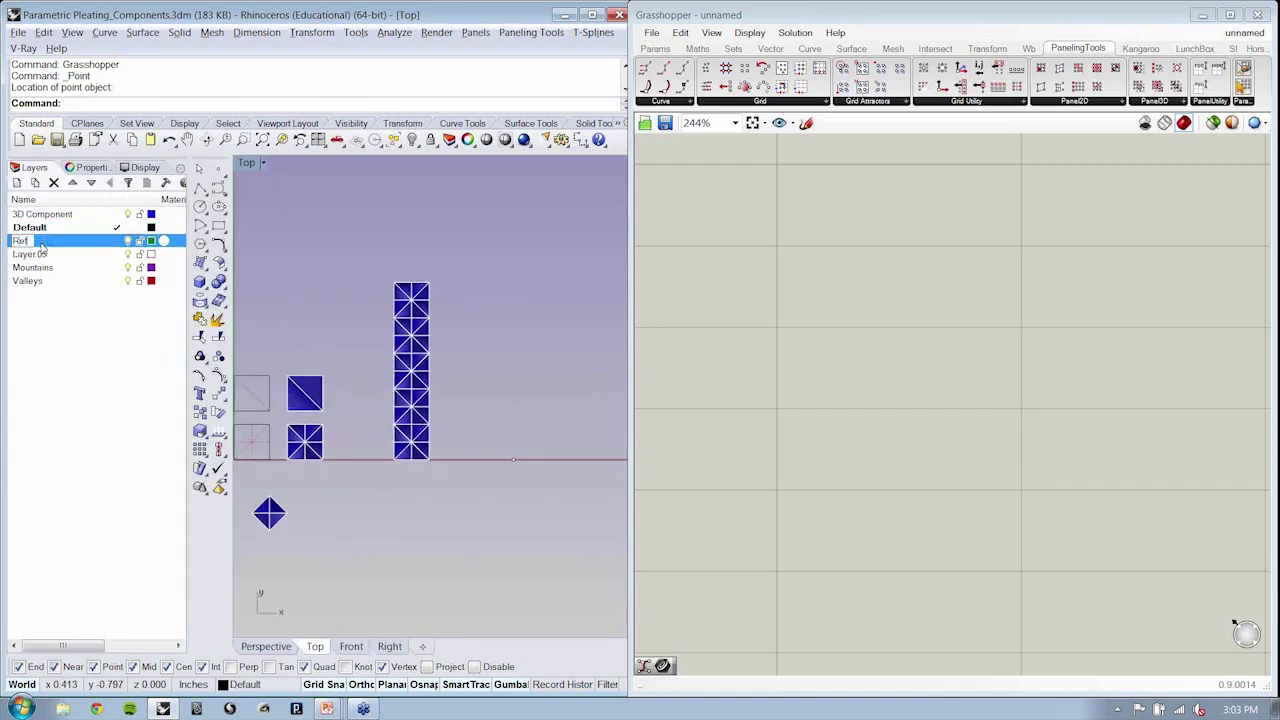
pyautogui.write('erence Geometry')
pyautogui.press('Return')
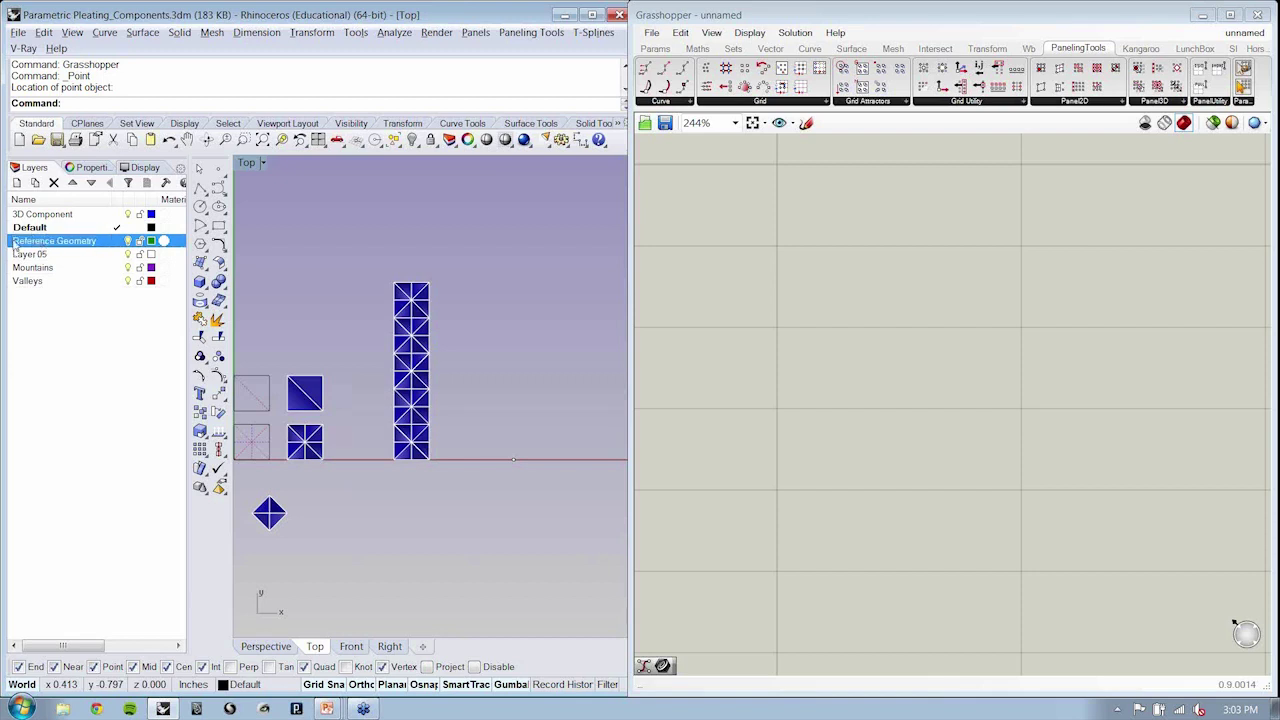
# Step: Move the new point to the Reference Geometry layer and sort the layer list alphabetically by name
pyautogui.moveTo(459, 397); pyautogui.dragTo(557, 539)
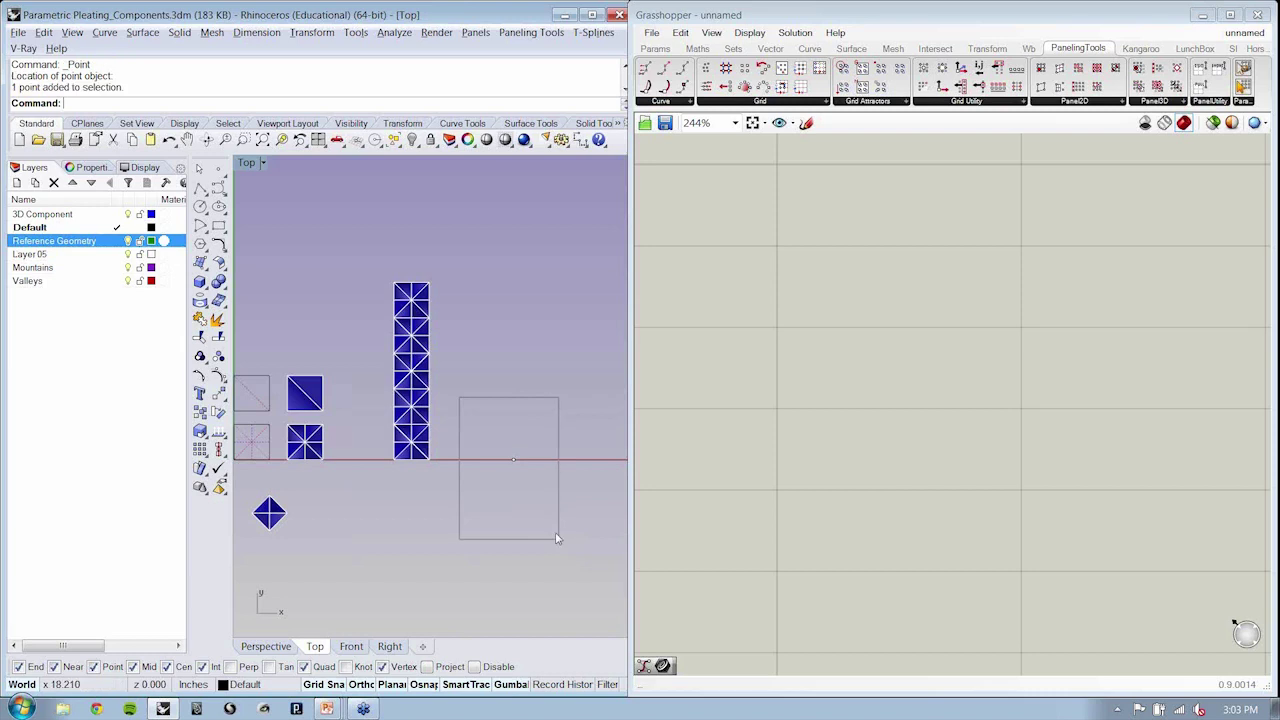
pyautogui.rightClick(88, 243)
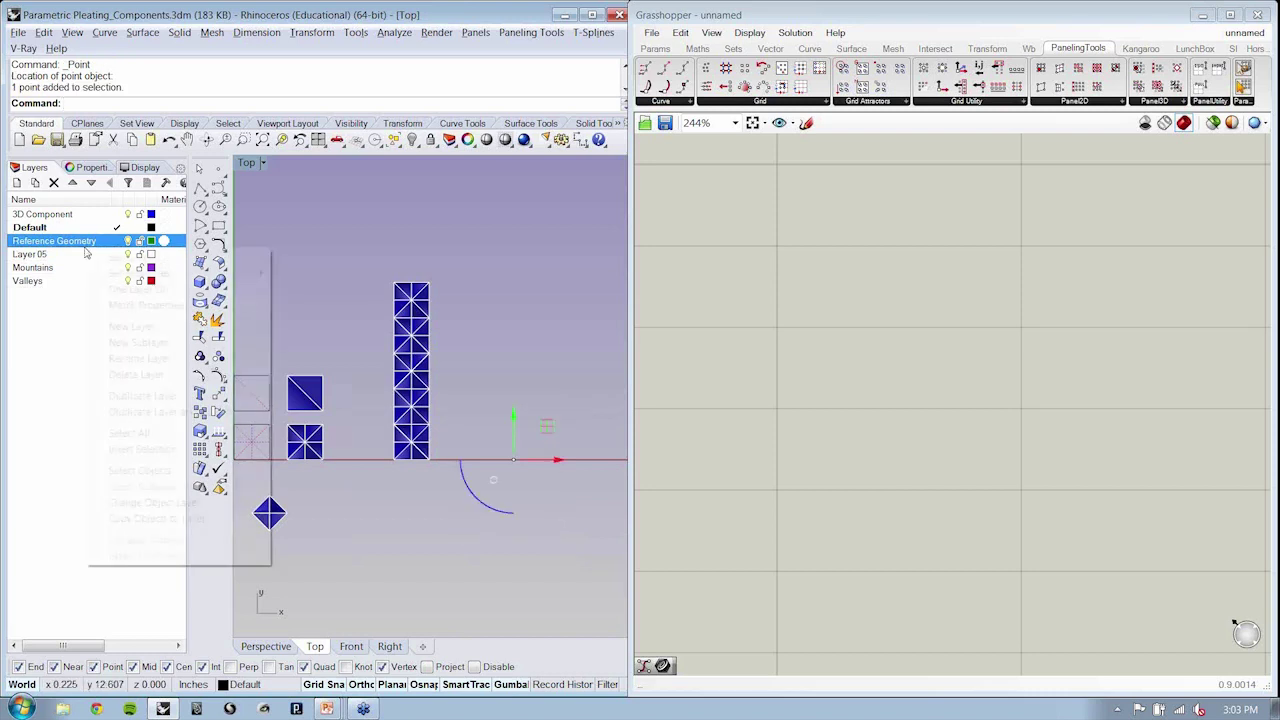
pyautogui.click(176, 503)
pyautogui.moveTo(429, 537); pyautogui.dragTo(394, 537, button='right')
pyautogui.click(76, 200)
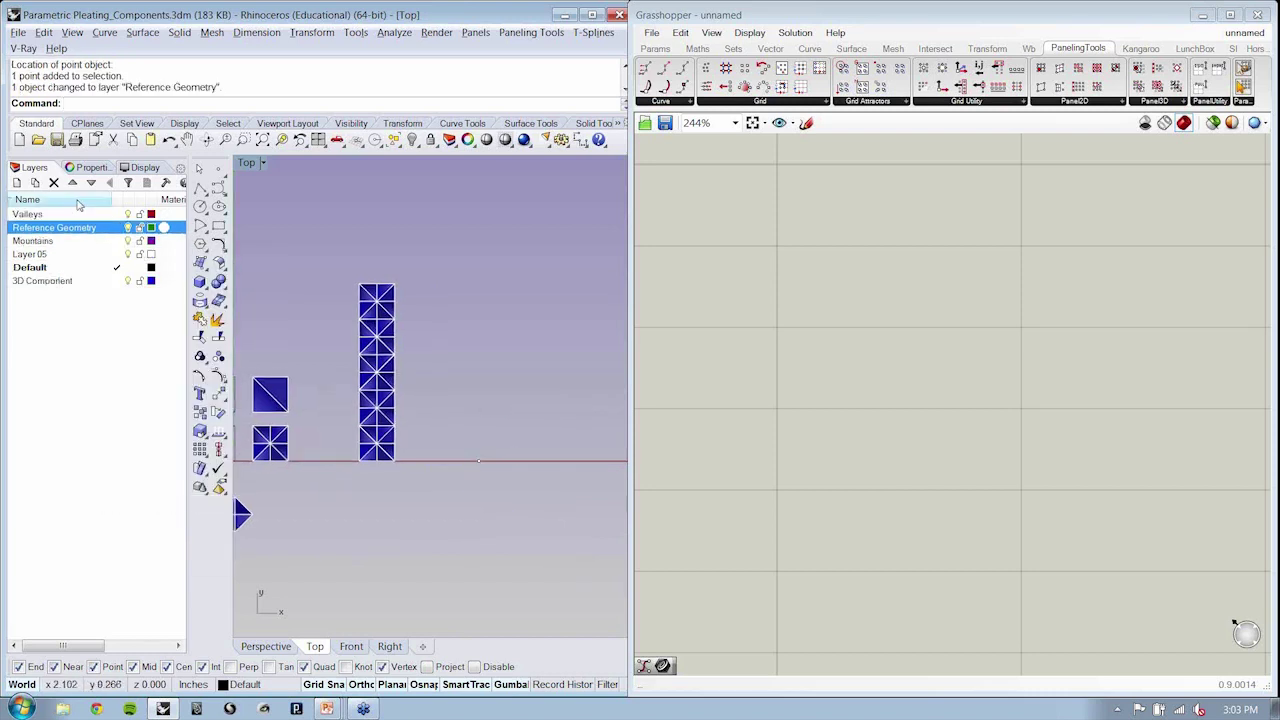
pyautogui.click(76, 200)
pyautogui.click(90, 333)
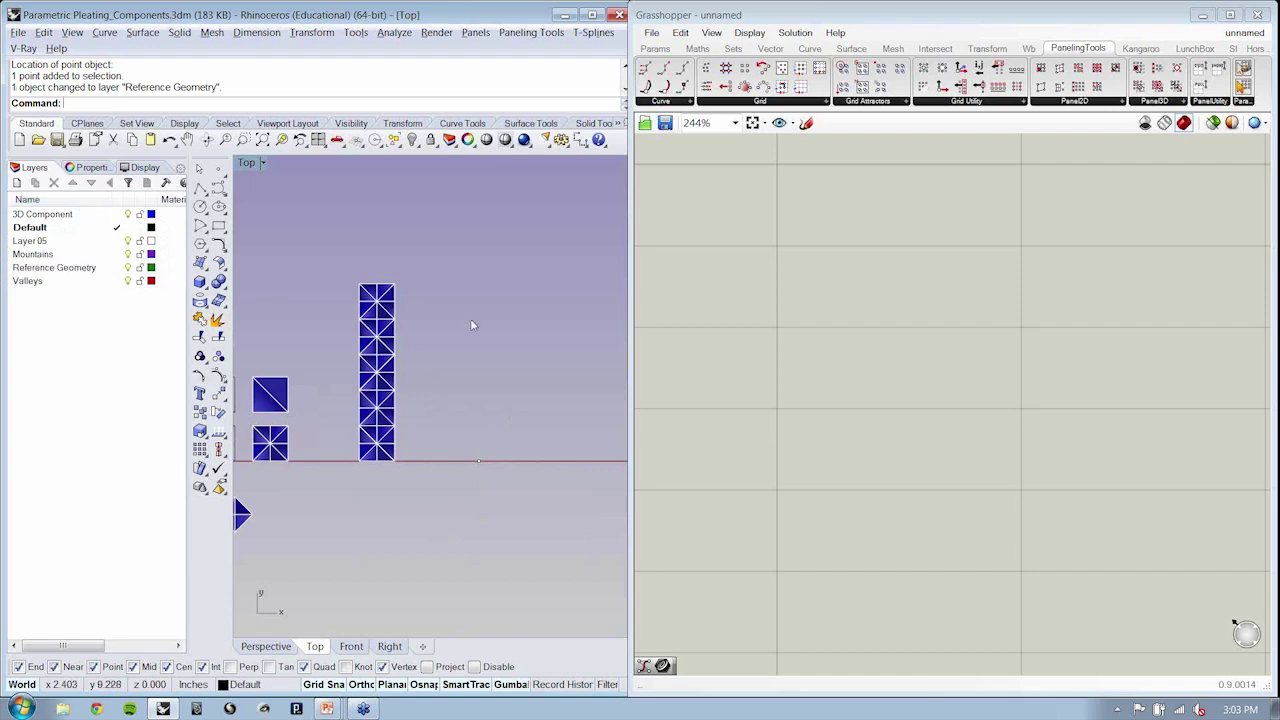
# Step: Reorder the docked side panels so that Layers comes last, and close them to enlarge the Top view
pyautogui.moveTo(528, 375); pyautogui.dragTo(491, 377, button='right')
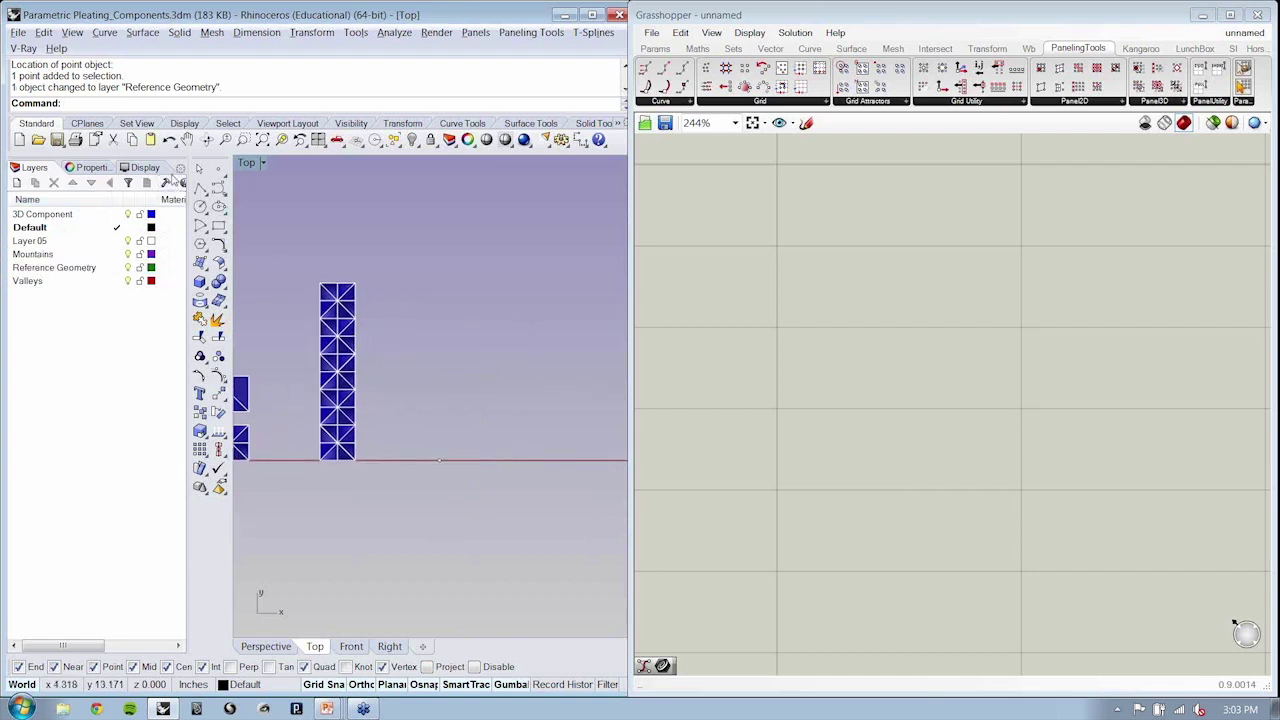
pyautogui.moveTo(35, 167); pyautogui.dragTo(160, 168)
pyautogui.click(180, 168)
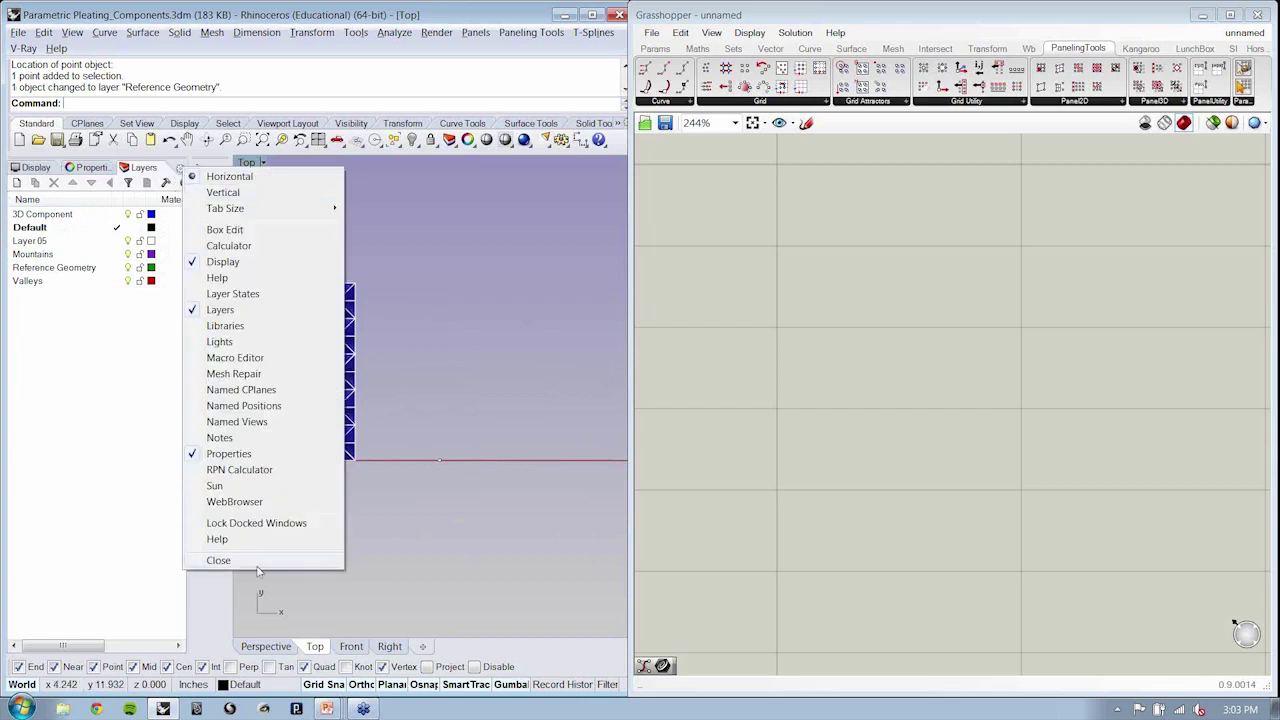
pyautogui.click(218, 560)
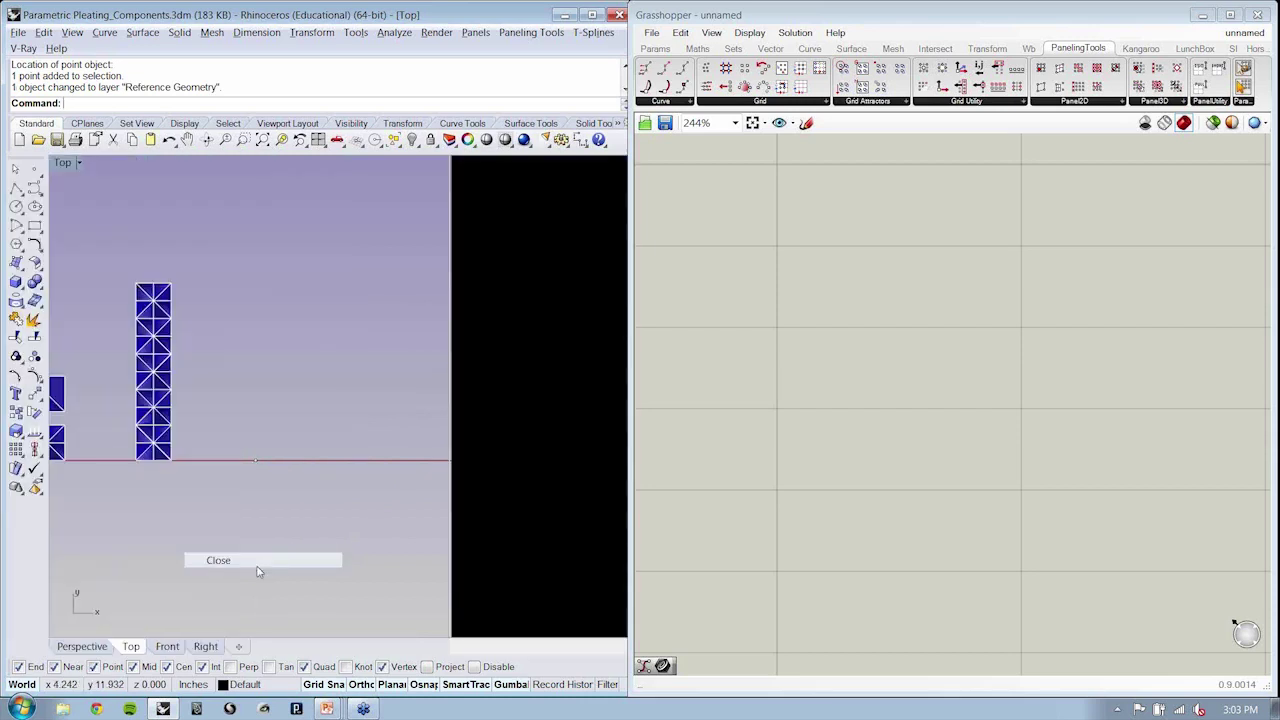
# Step: Add a Point parameter to the Grasshopper canvas and set it to reference the Rhino point on the X axis
pyautogui.click(655, 48)
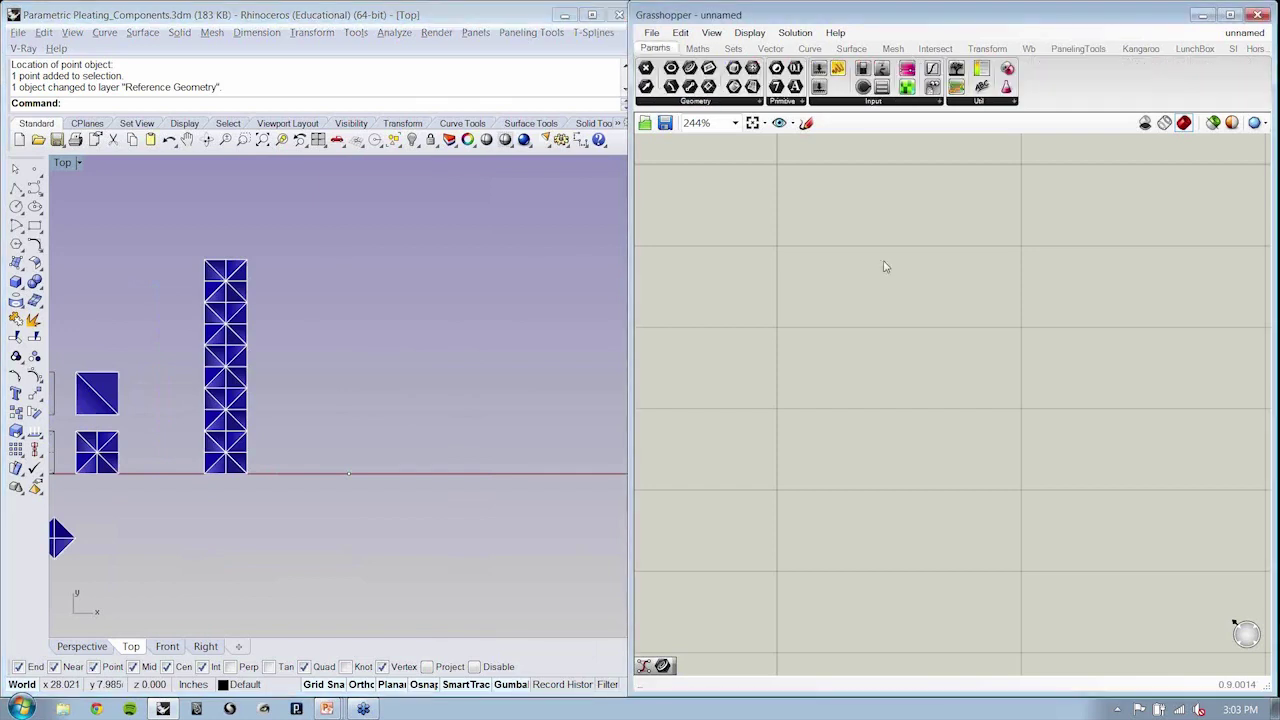
pyautogui.click(755, 103)
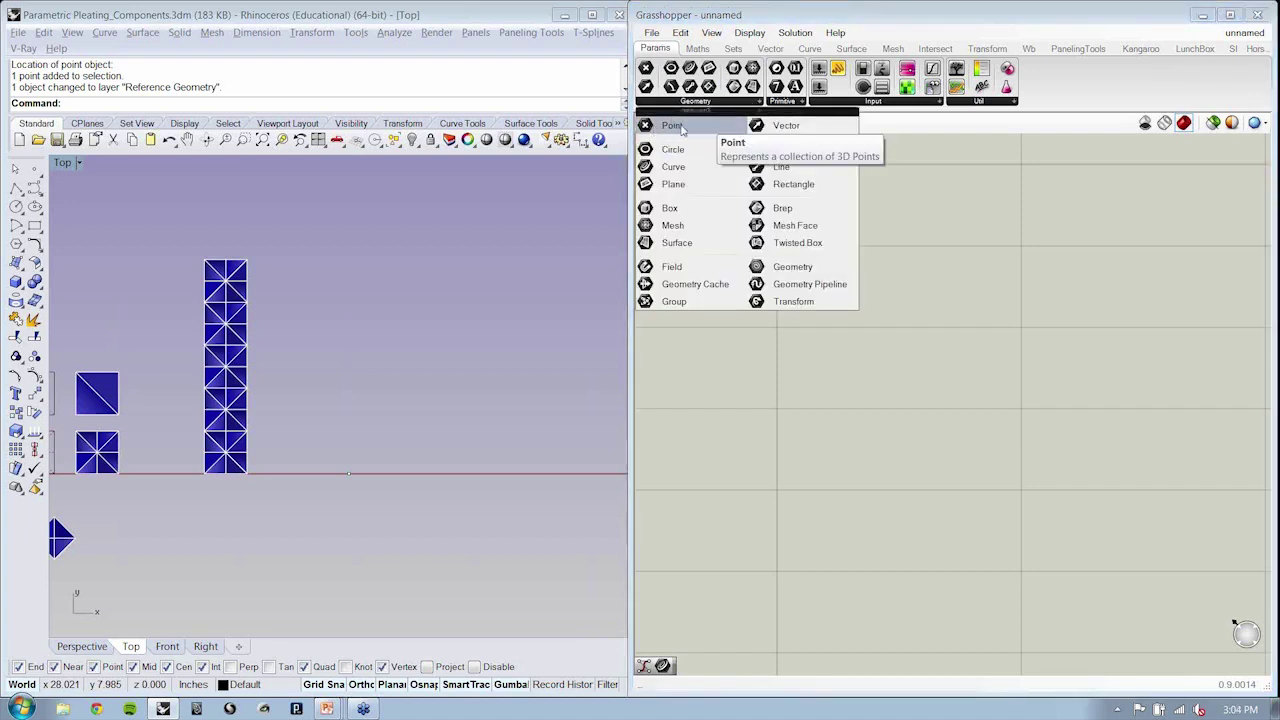
pyautogui.click(689, 127)
pyautogui.click(775, 330)
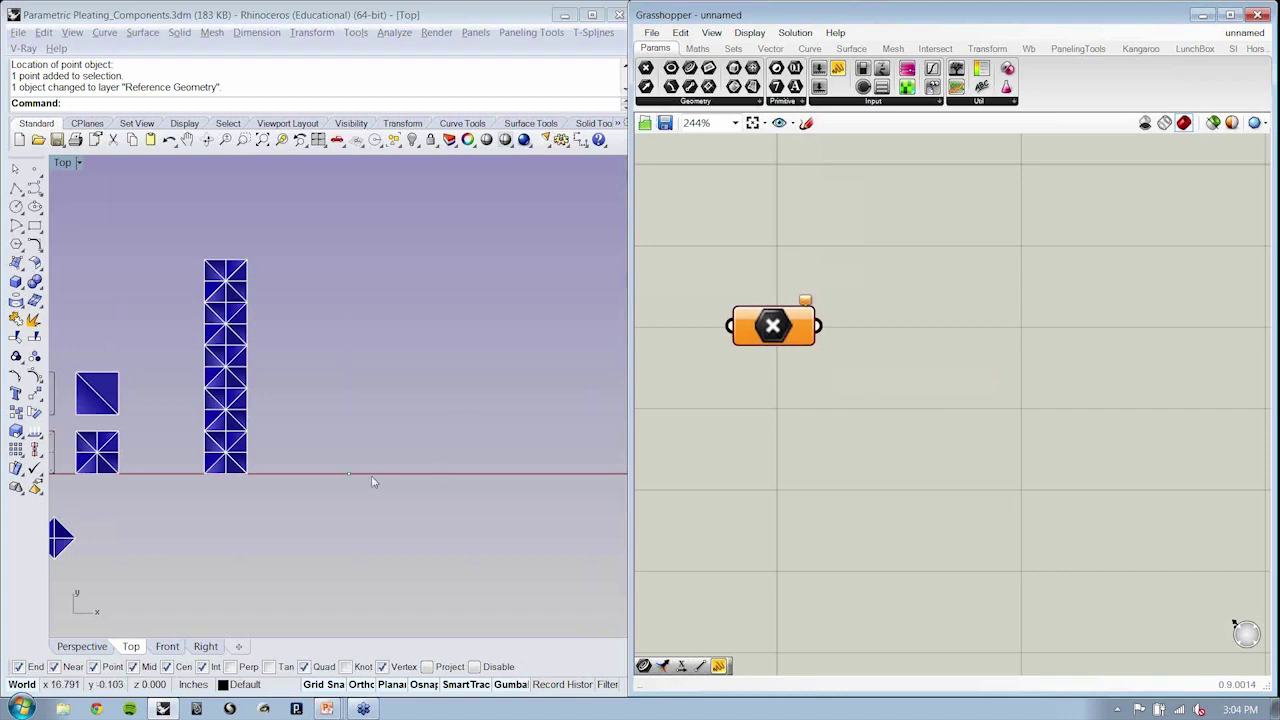
pyautogui.rightClick(763, 329)
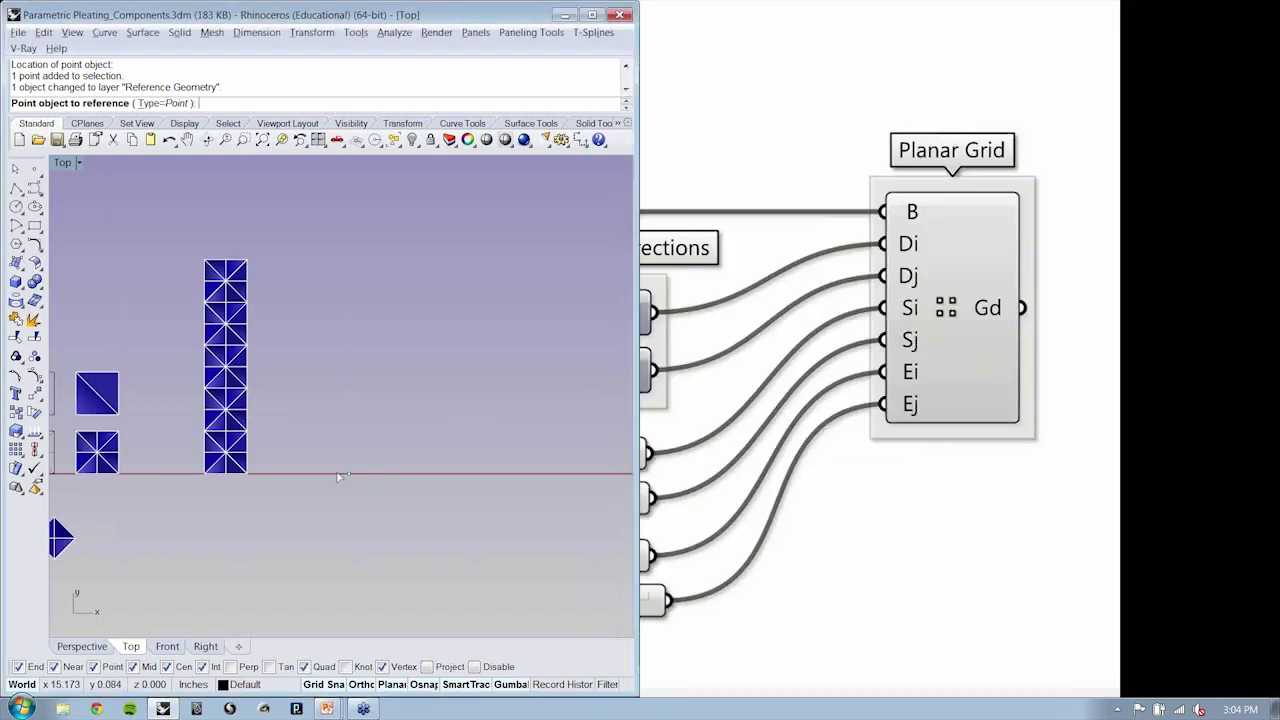
pyautogui.click(348, 475)
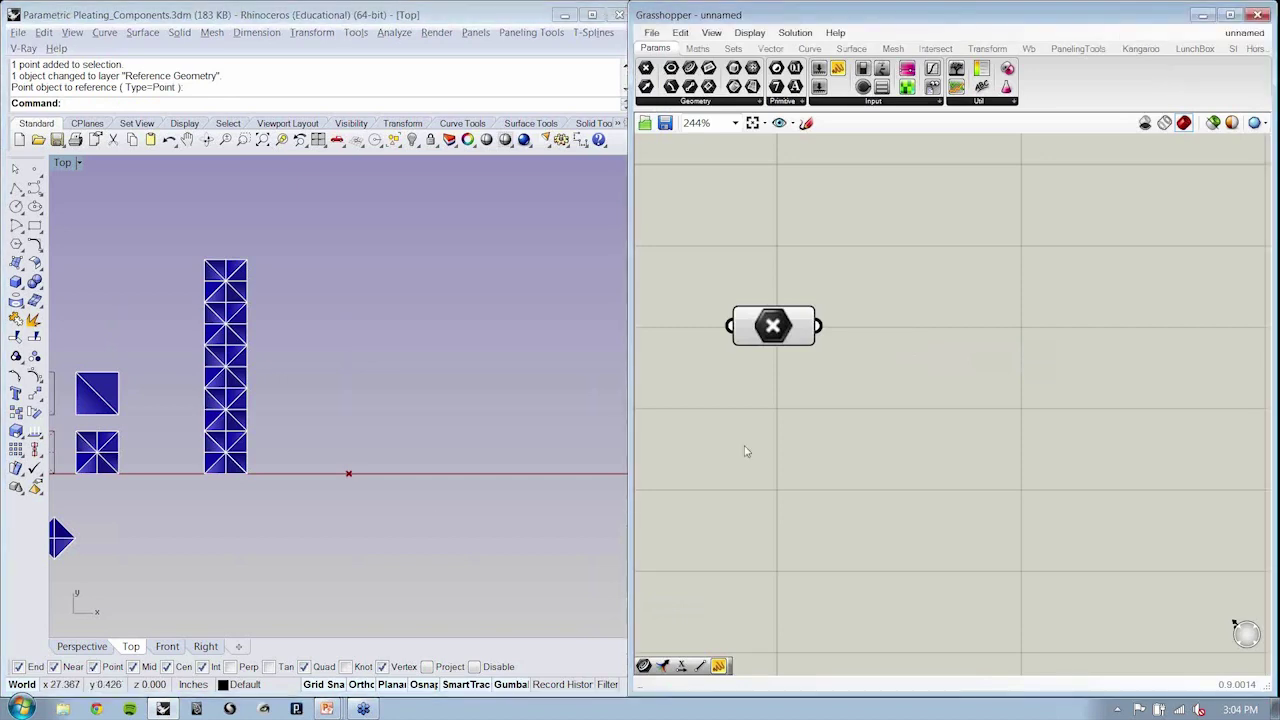
pyautogui.moveTo(773, 326); pyautogui.dragTo(779, 333)
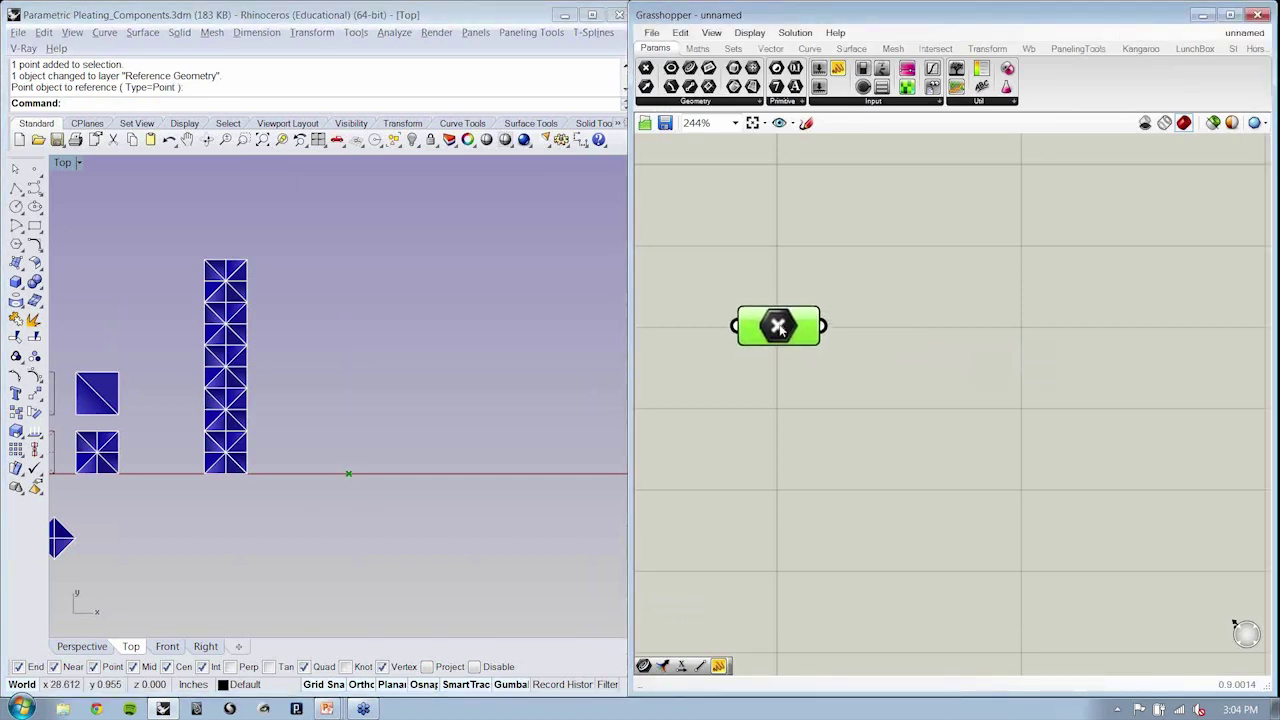
pyautogui.click(797, 427)
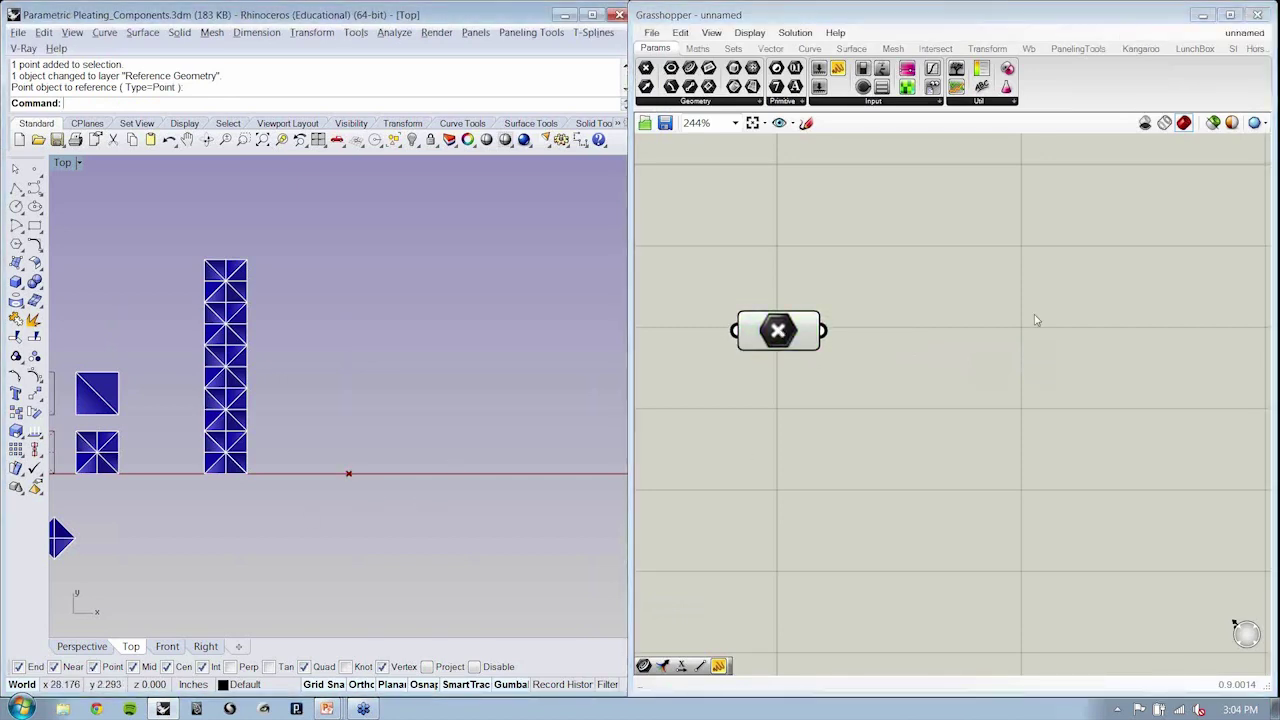
# Step: Add a PanelingTools Planar Grid component to the canvas and place it to the right of the Point parameter
pyautogui.click(1073, 49)
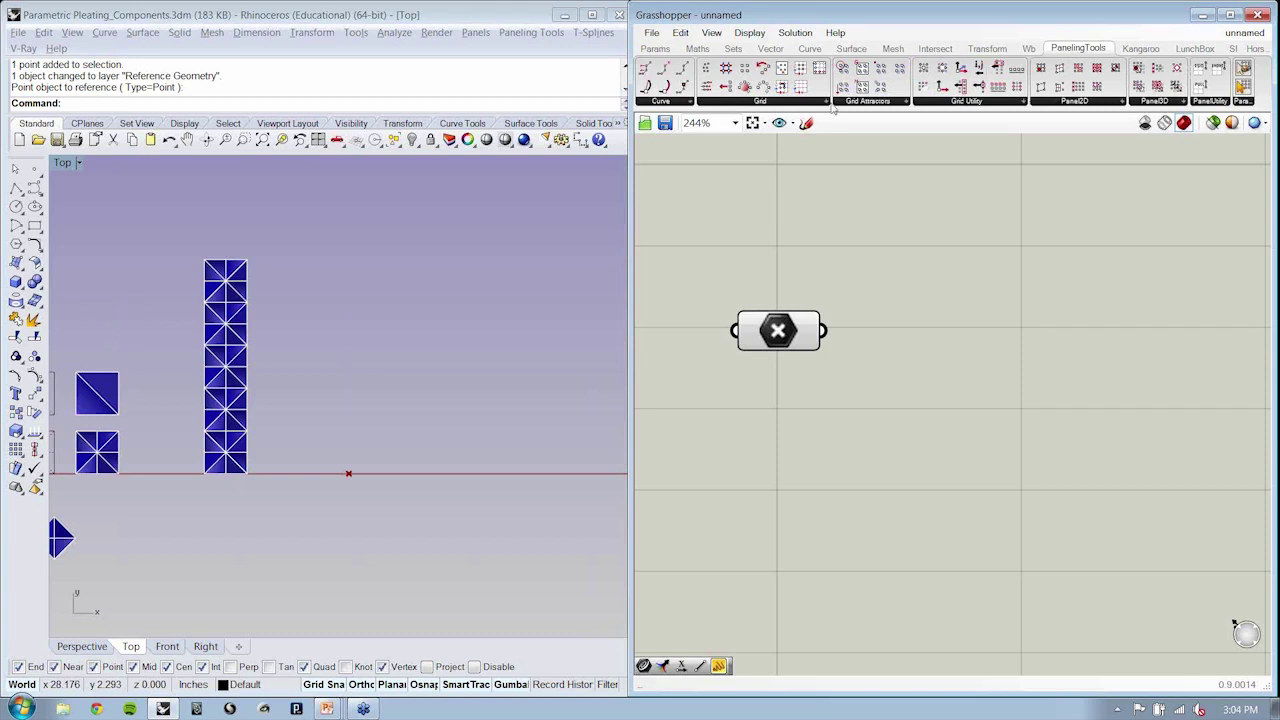
pyautogui.click(827, 103)
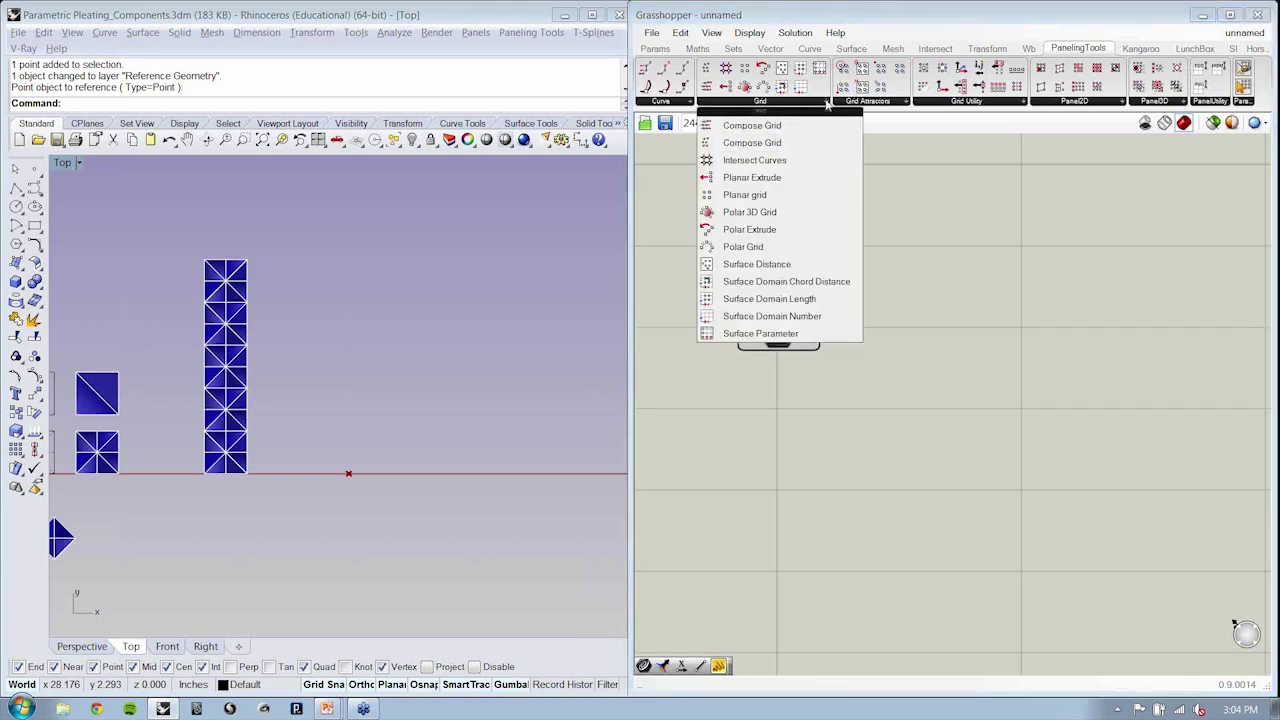
pyautogui.click(827, 103)
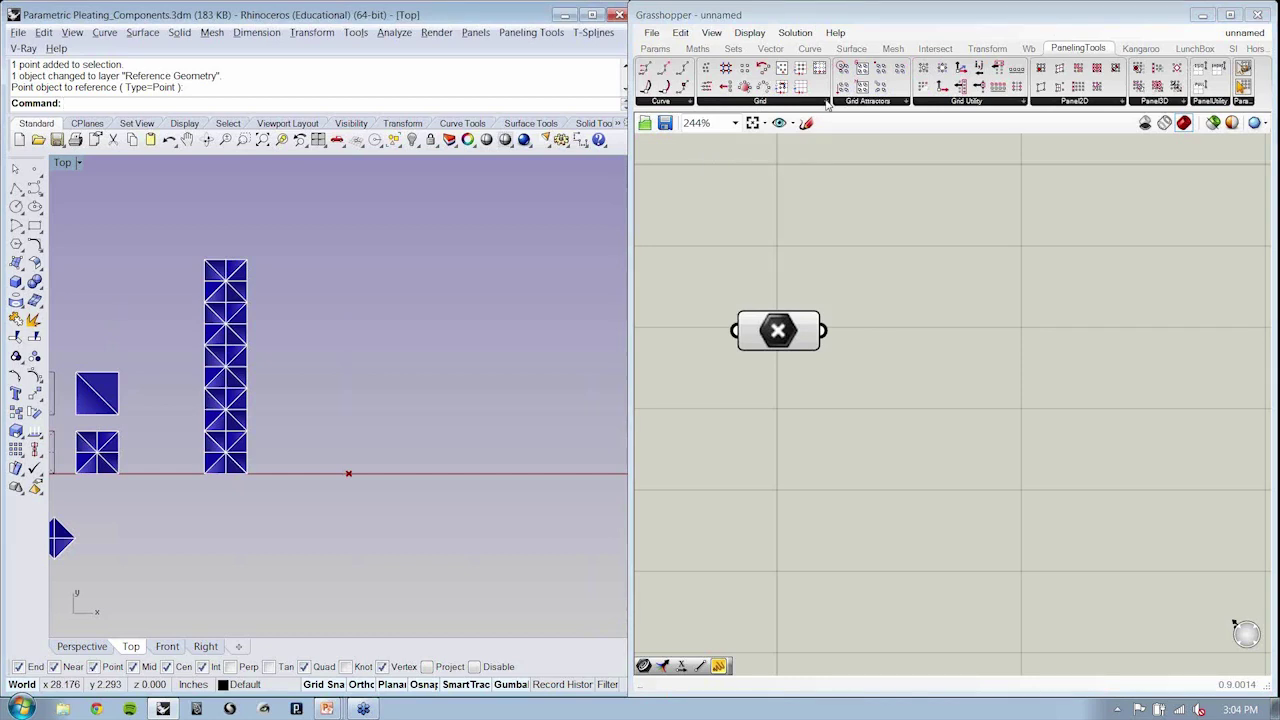
pyautogui.click(827, 103)
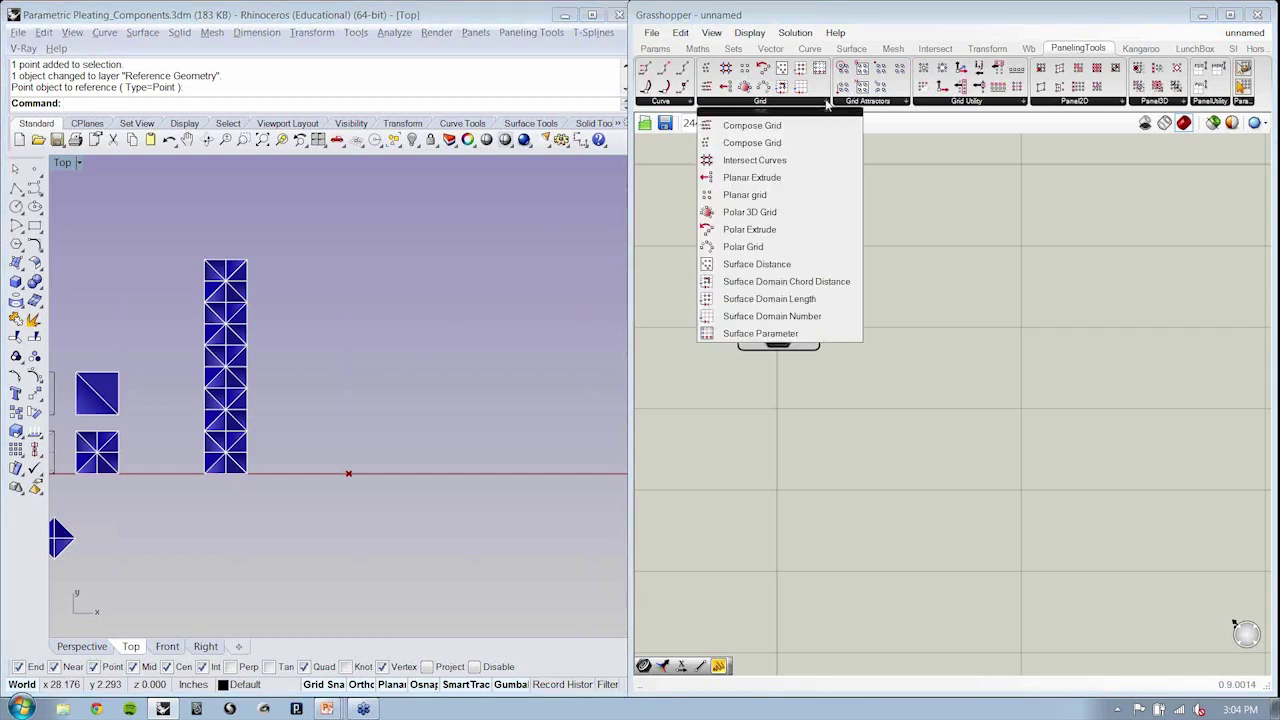
pyautogui.click(752, 196)
pyautogui.click(935, 368)
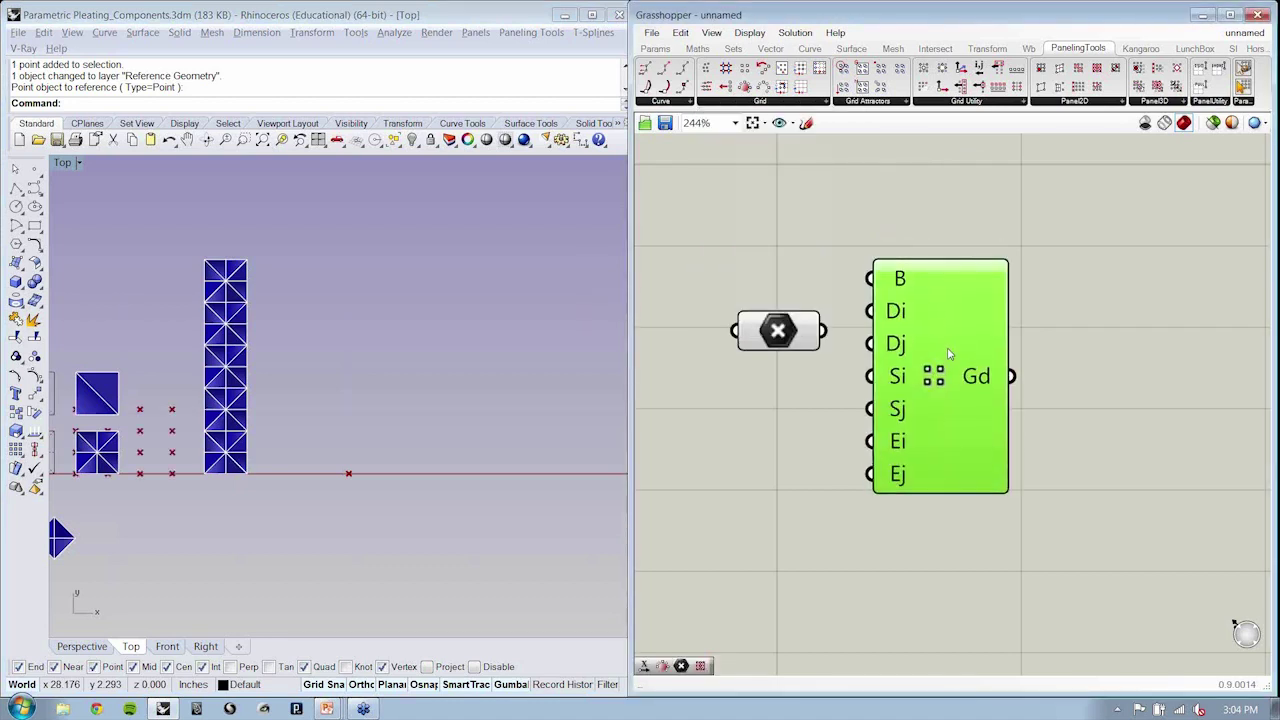
pyautogui.moveTo(950, 353); pyautogui.dragTo(1137, 391)
pyautogui.click(941, 395)
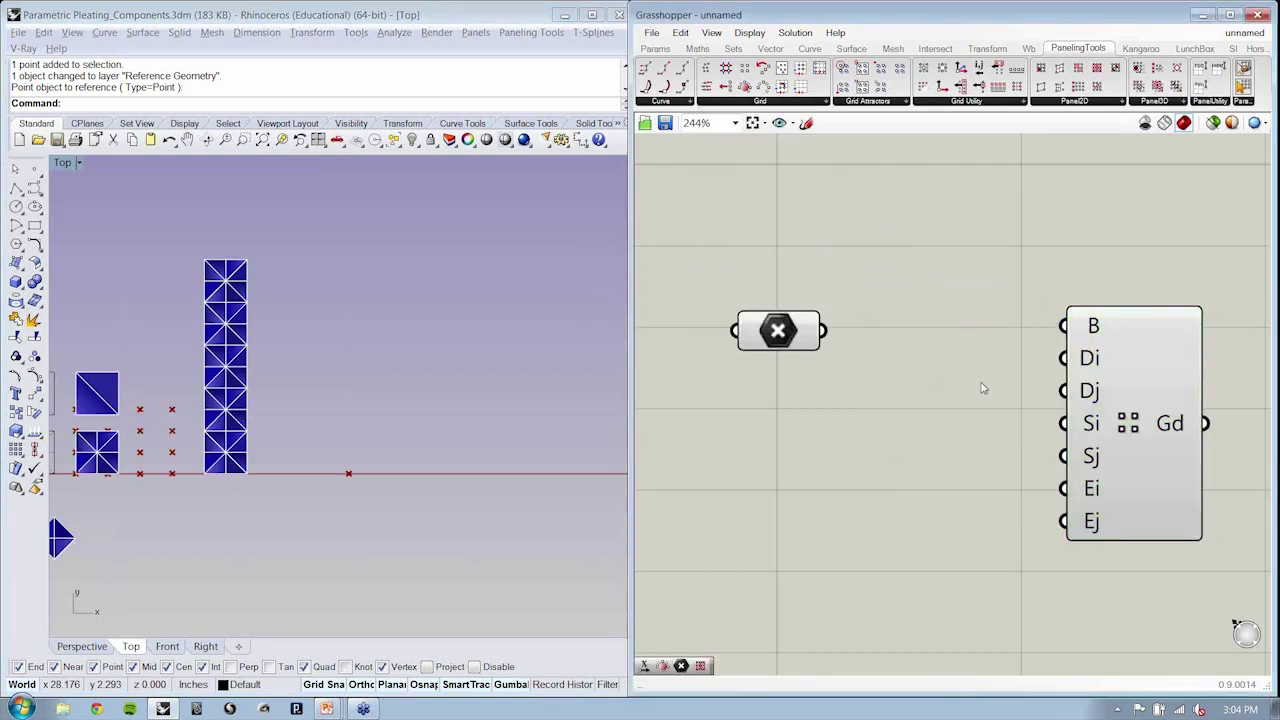
pyautogui.moveTo(980, 386); pyautogui.dragTo(946, 265, button='right')
pyautogui.scroll(-3, 943, 300)
# Step: Examine the Planar Grid's inputs for base point, directions, distances and extents
pyautogui.click(1014, 340)
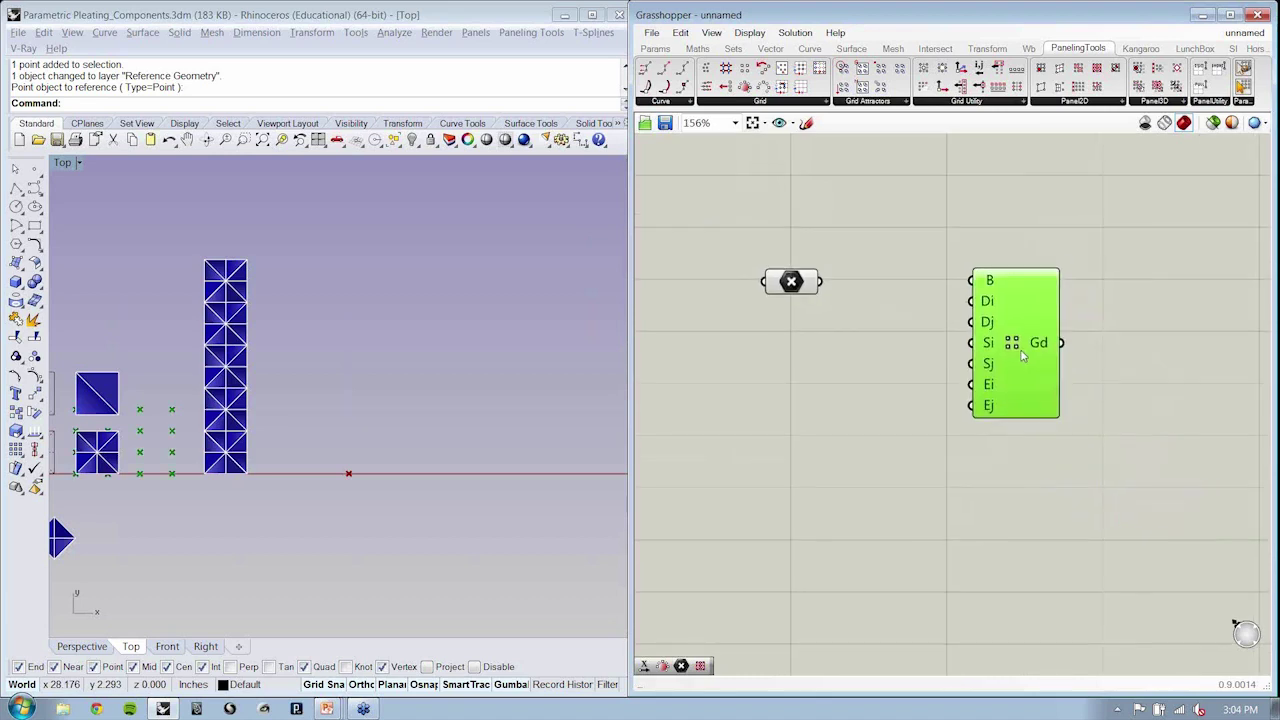
pyautogui.click(930, 350)
pyautogui.moveTo(946, 228); pyautogui.dragTo(1018, 483)
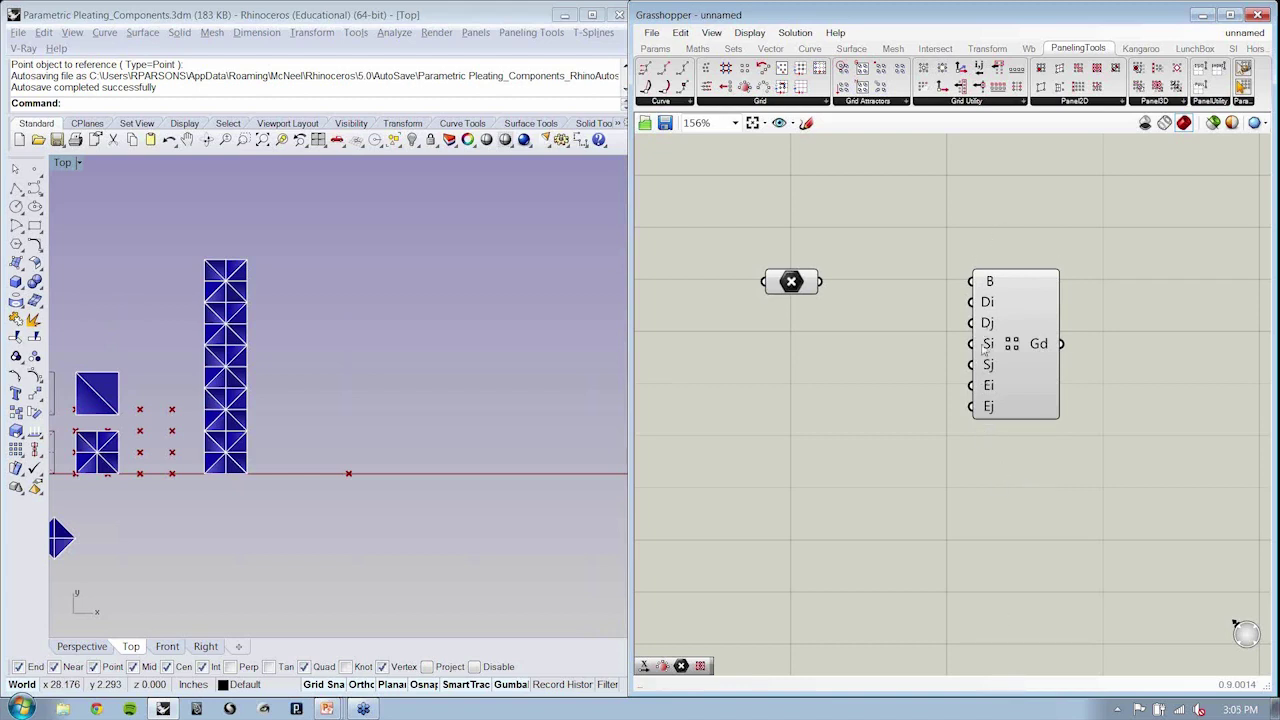
pyautogui.moveTo(990, 291)
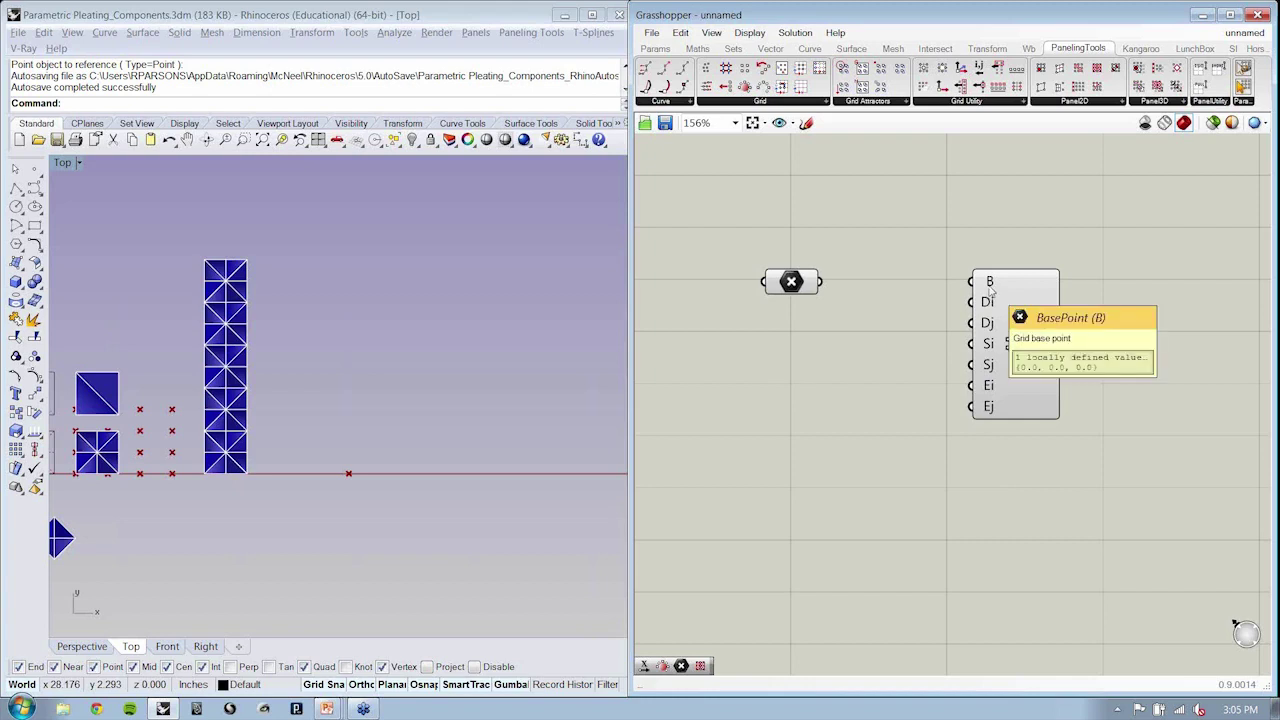
pyautogui.moveTo(992, 315)
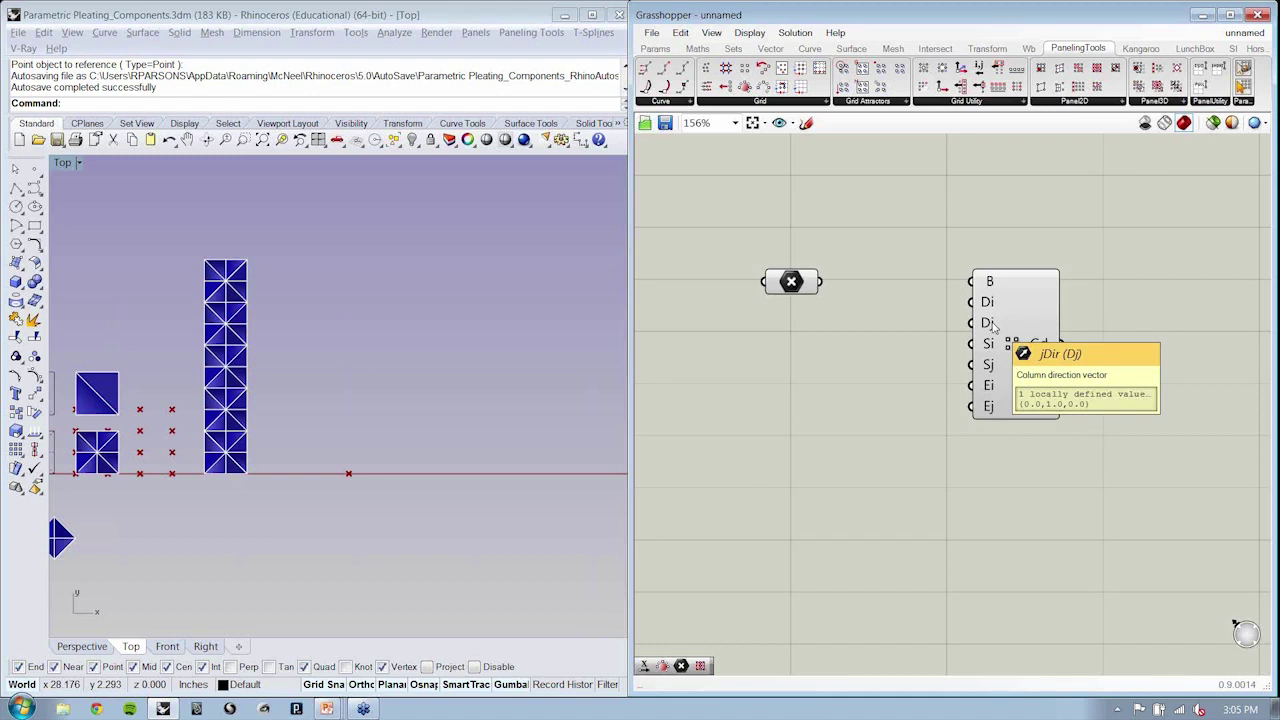
pyautogui.moveTo(990, 349)
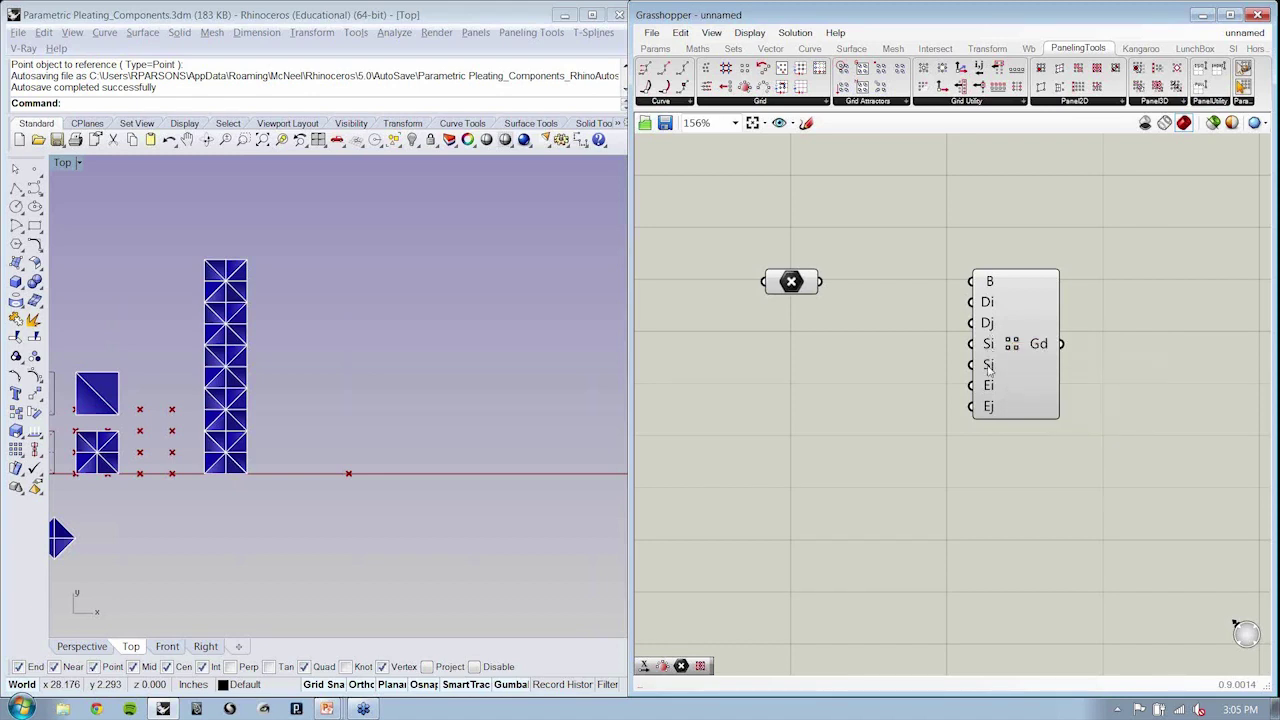
pyautogui.moveTo(991, 401)
pyautogui.moveTo(858, 263); pyautogui.dragTo(748, 296)
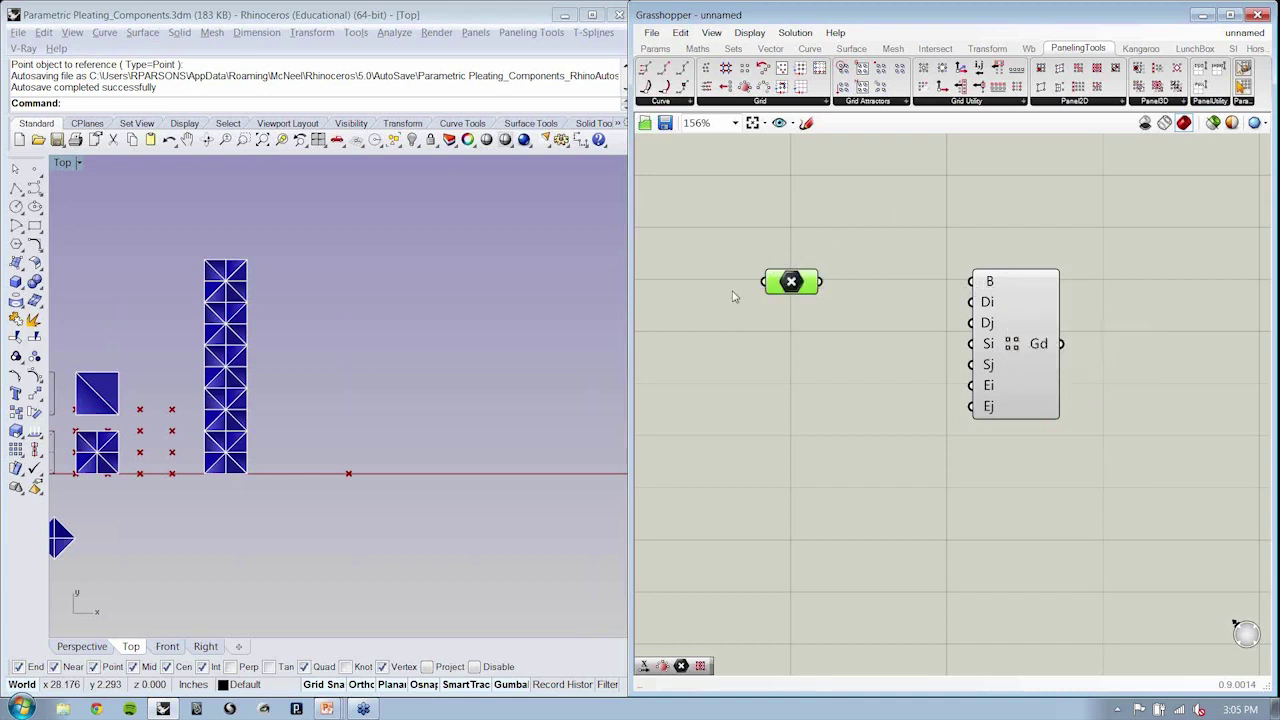
pyautogui.click(795, 331)
pyautogui.click(750, 33)
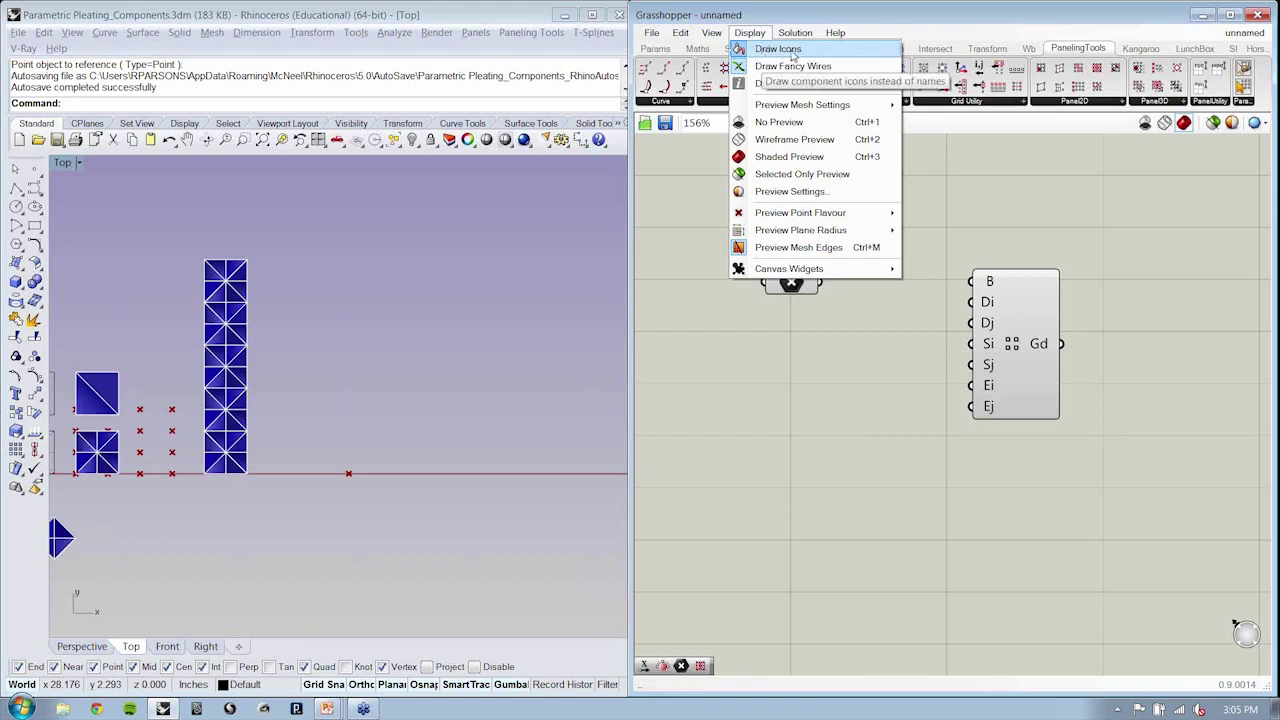
pyautogui.click(793, 12)
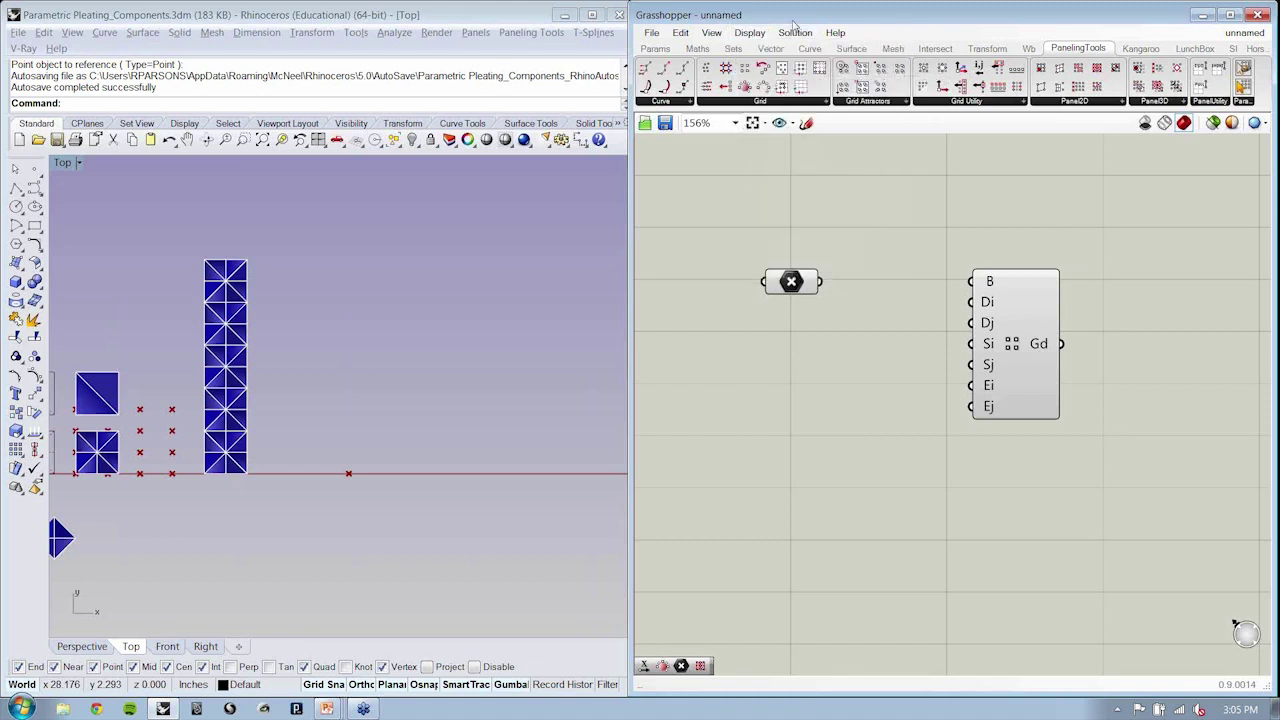
pyautogui.click(795, 32)
pyautogui.click(893, 395)
# Step: Rename the Point parameter as Base Point
pyautogui.click(797, 286)
pyautogui.moveTo(793, 281); pyautogui.dragTo(797, 274, button='right')
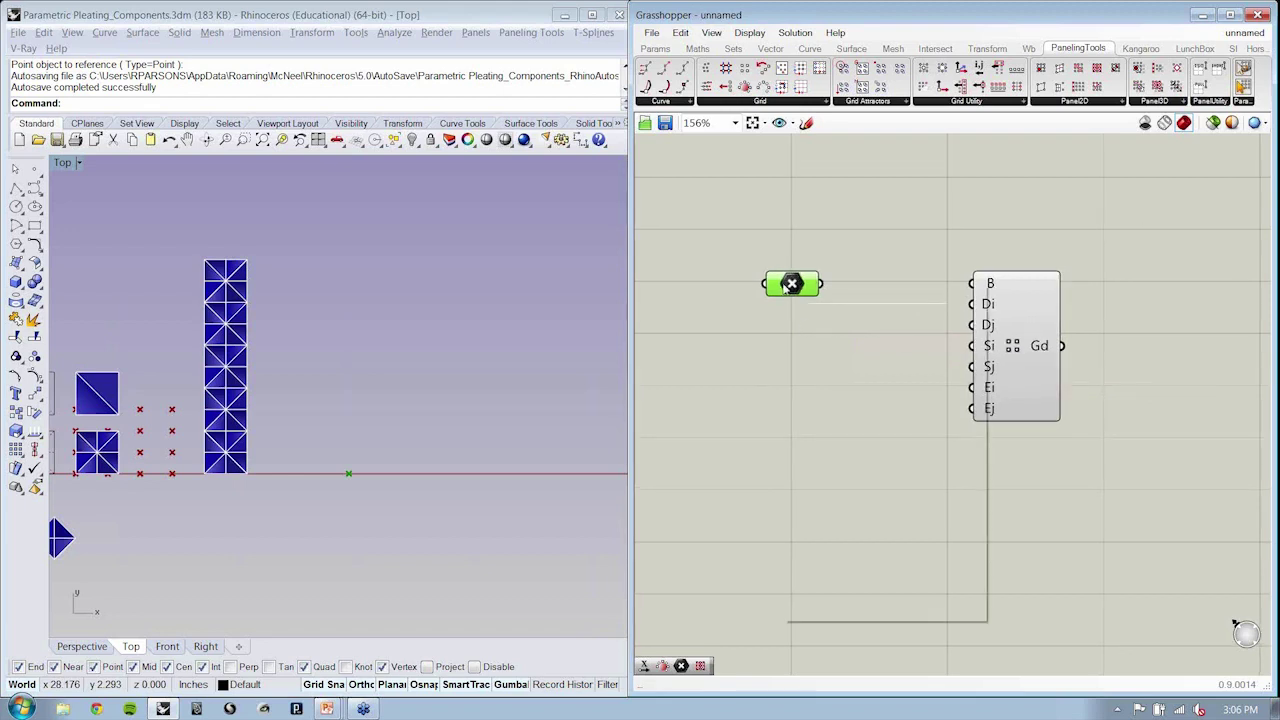
pyautogui.rightClick(792, 282)
pyautogui.write('Base Point')
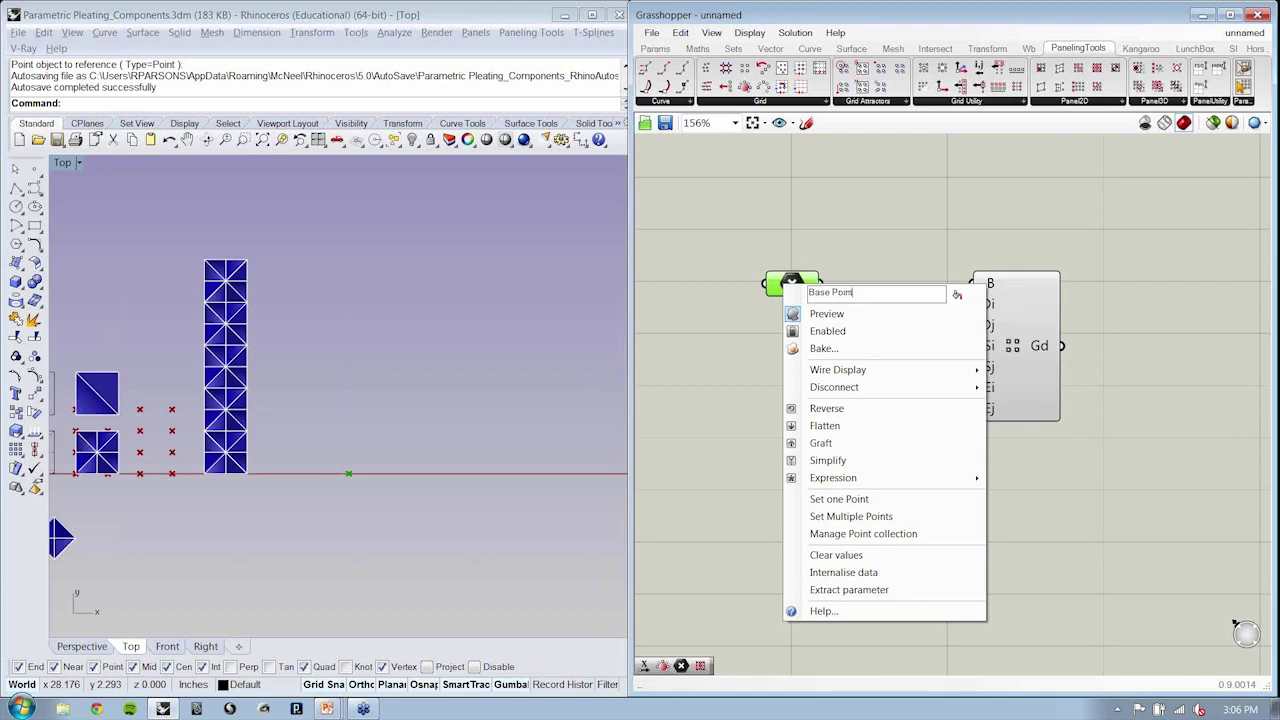
pyautogui.press('Return')
pyautogui.click(800, 405)
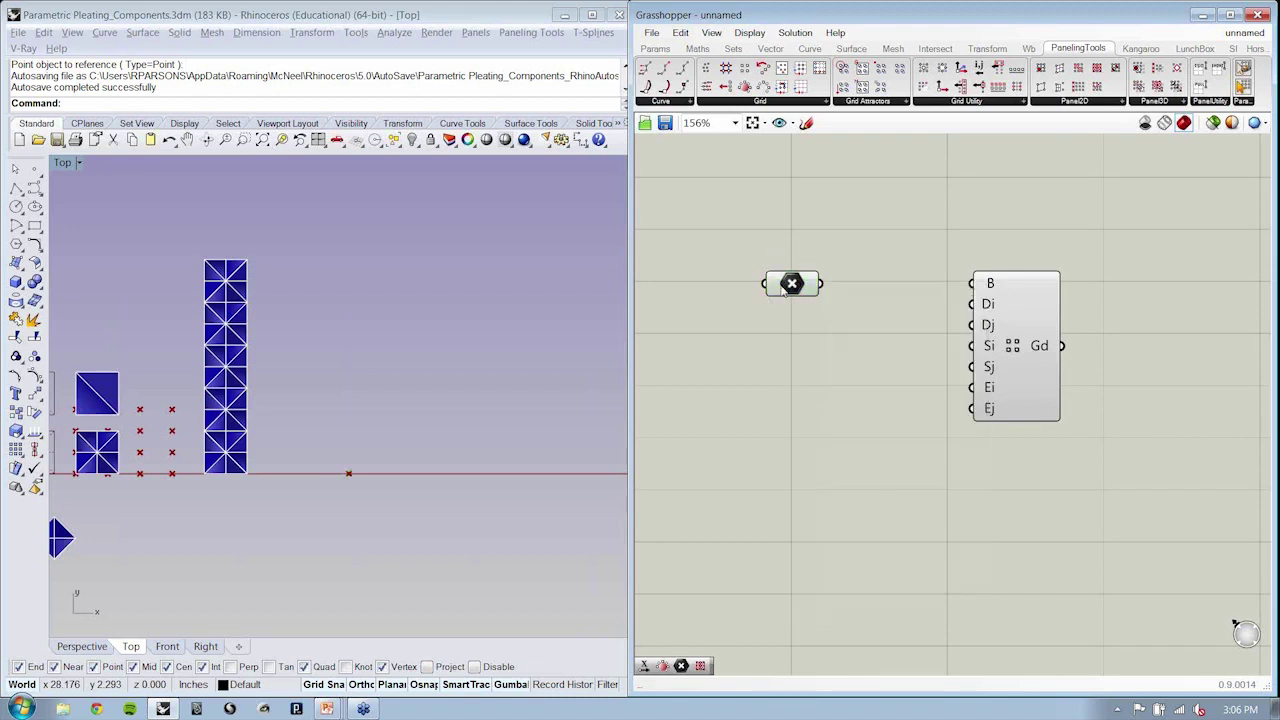
pyautogui.moveTo(785, 290)
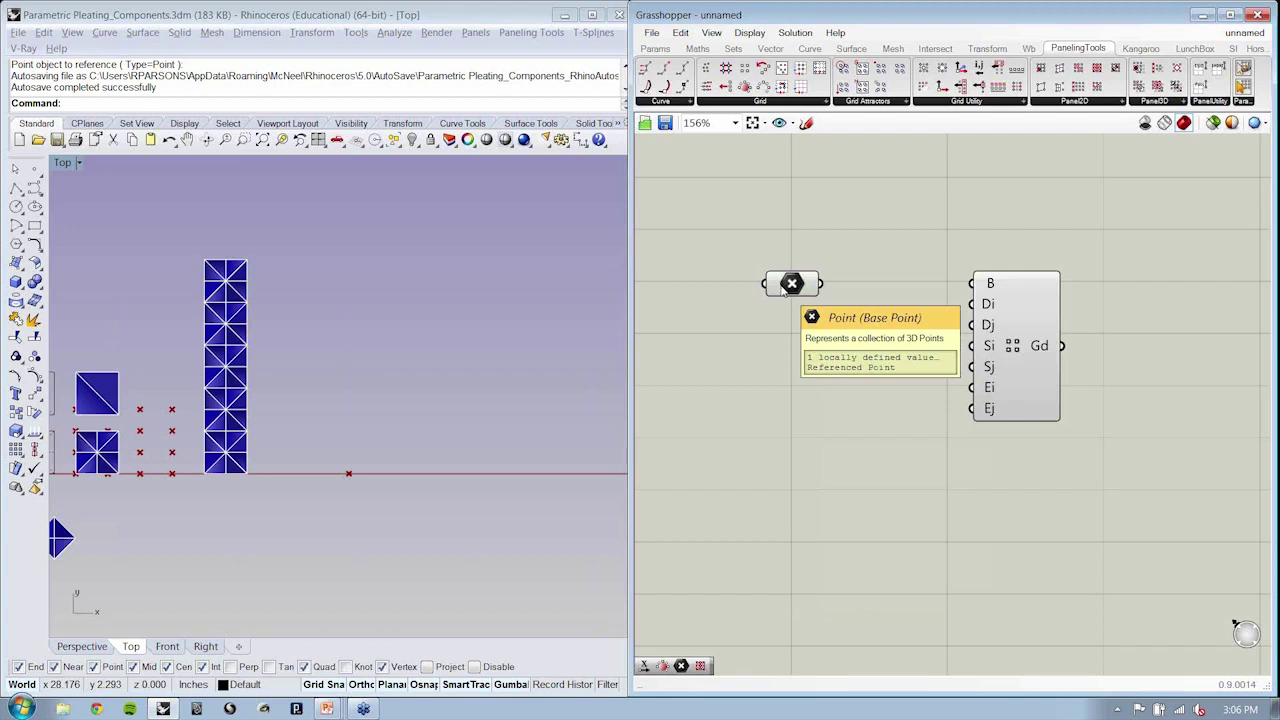
# Step: Group the Point parameter on its own and label the group Base Point
pyautogui.click(796, 285)
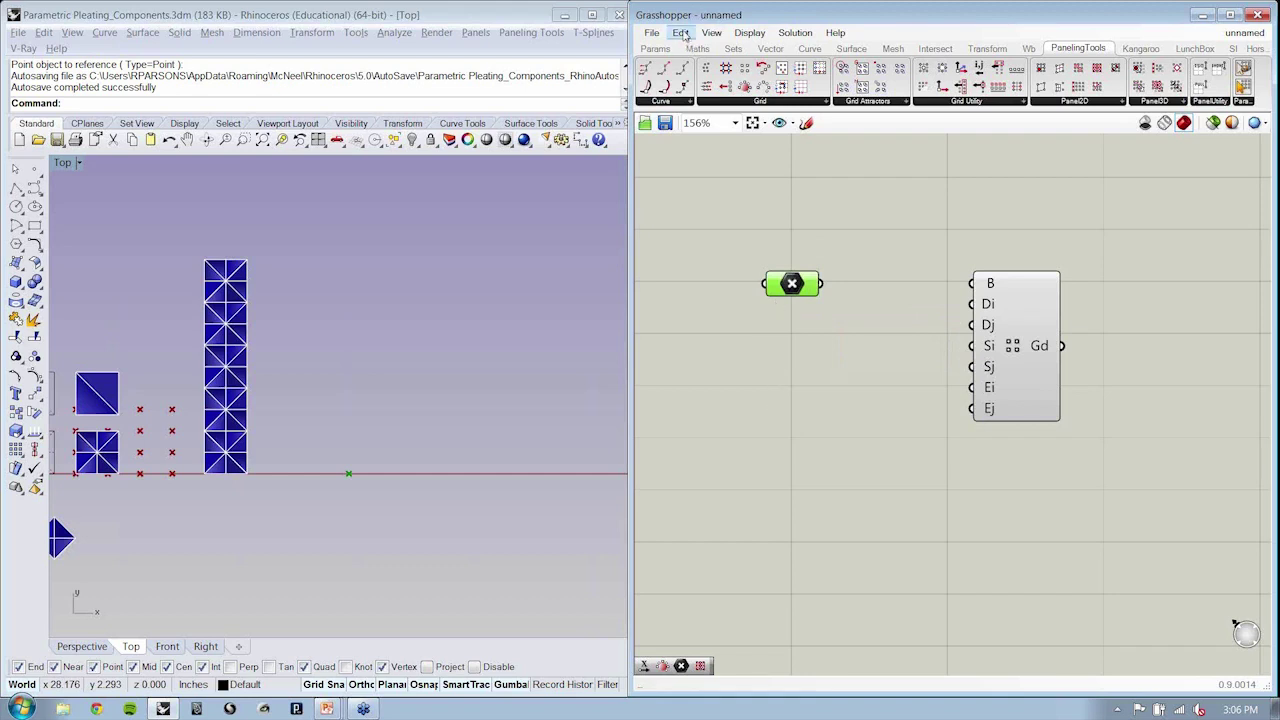
pyautogui.click(682, 33)
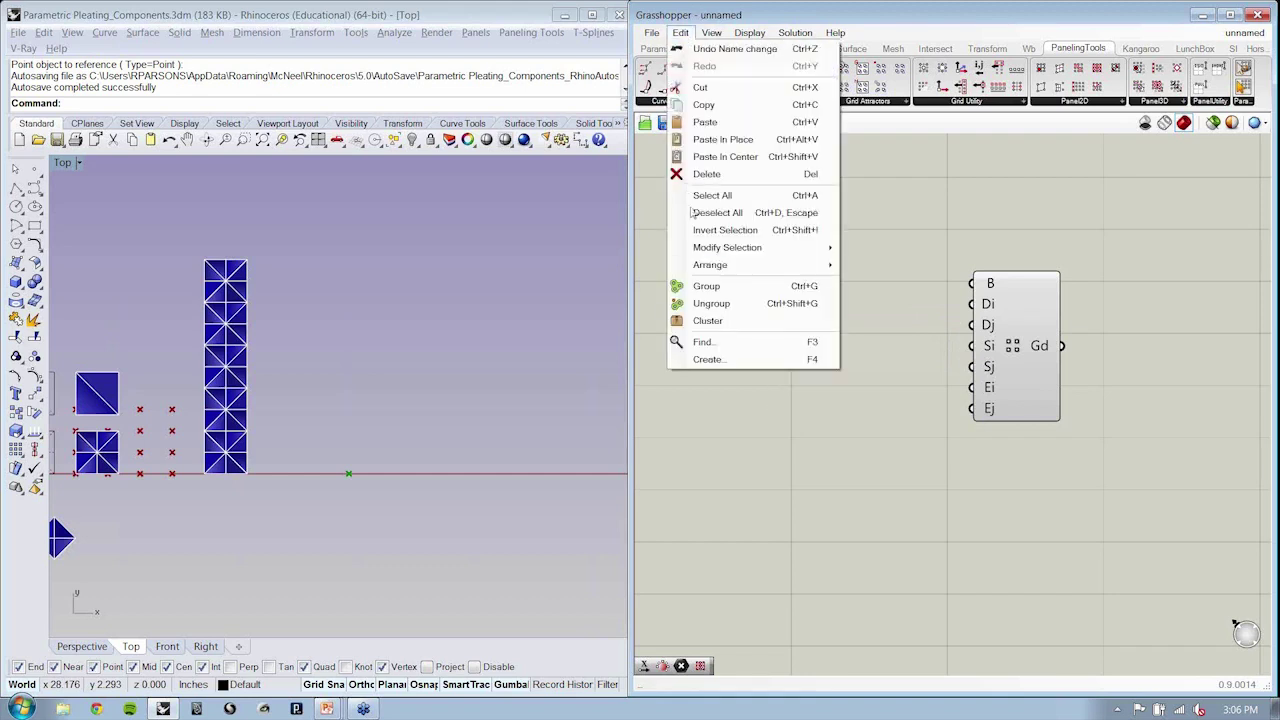
pyautogui.click(705, 286)
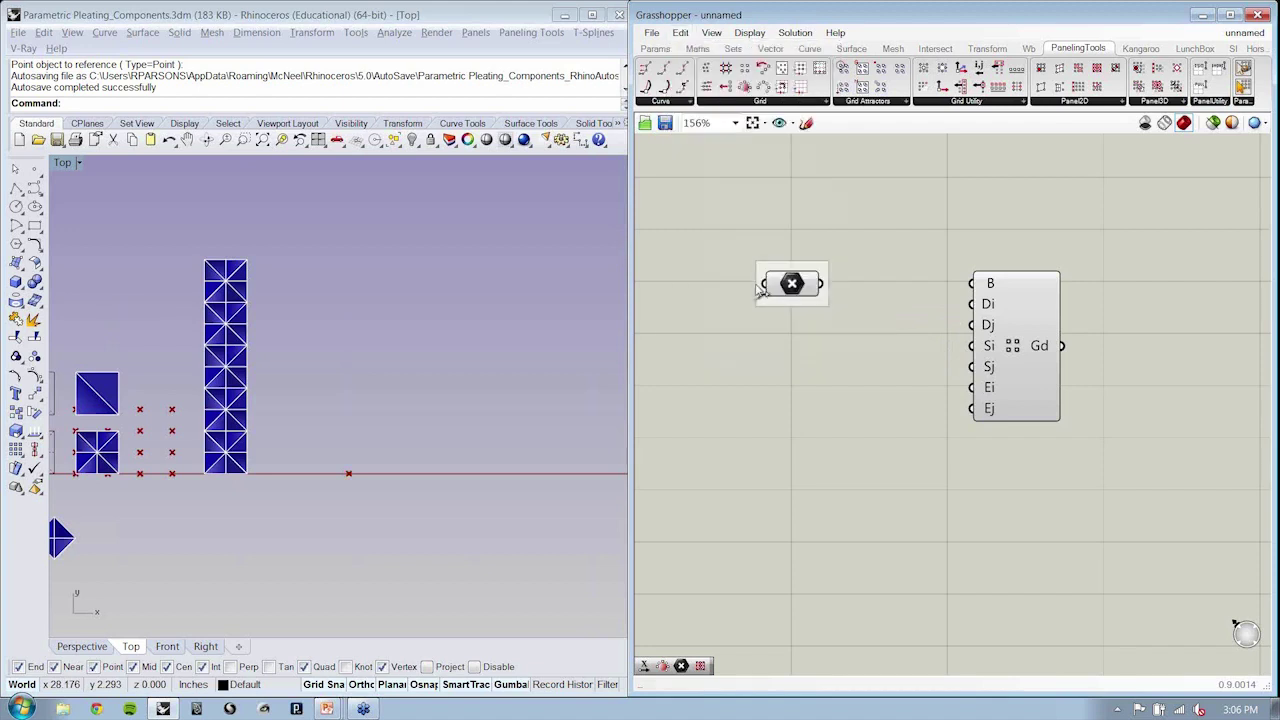
pyautogui.scroll(2, 762, 287)
pyautogui.scroll(2, 763, 286)
pyautogui.rightClick(809, 273)
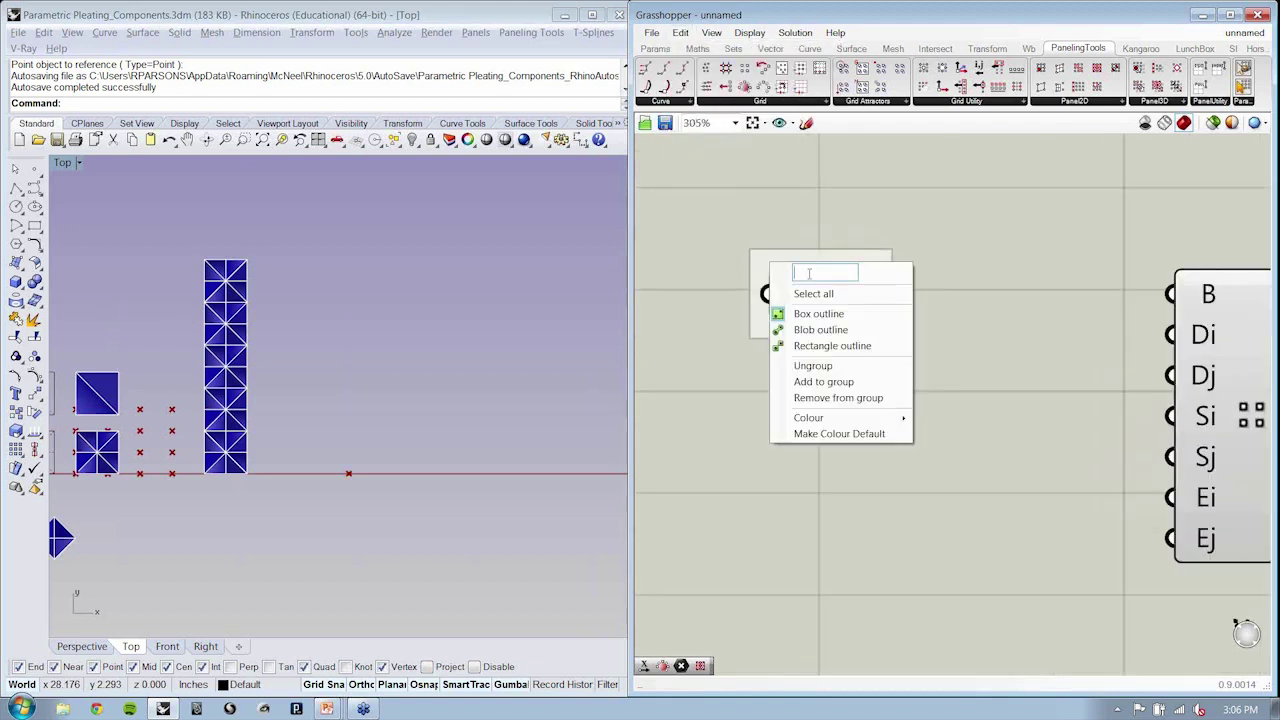
pyautogui.write('Base Point')
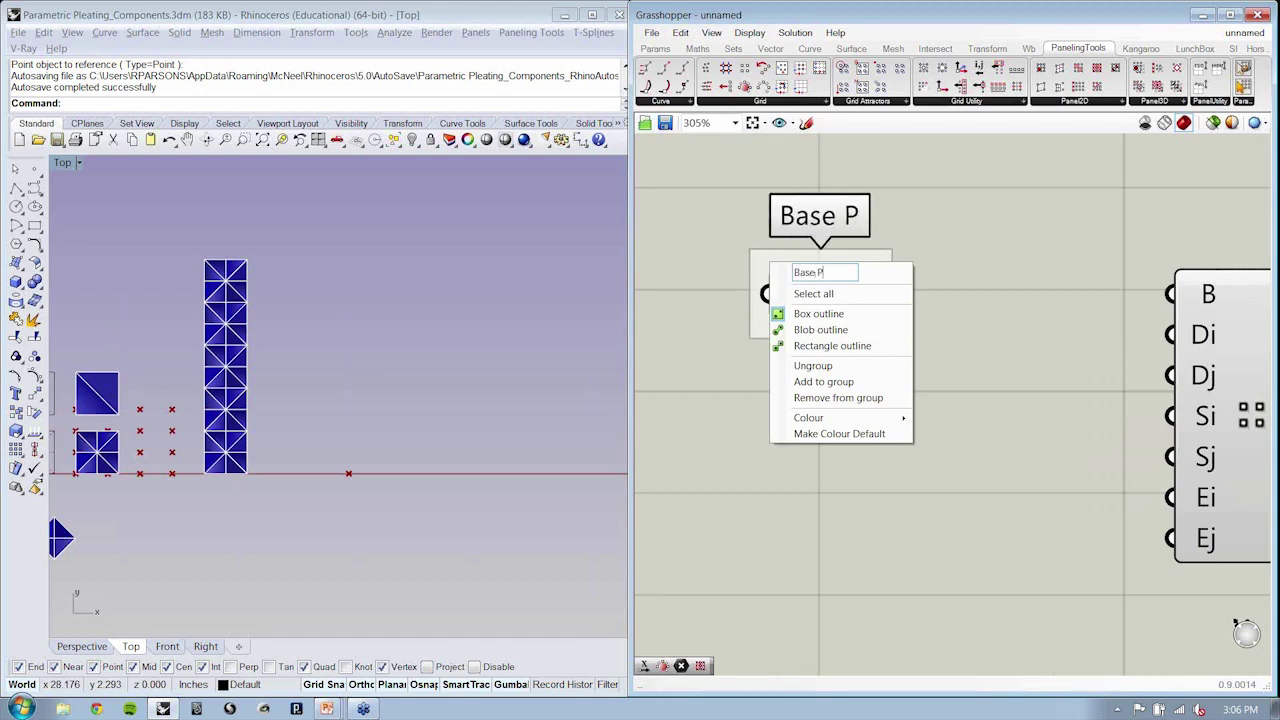
pyautogui.press('Return')
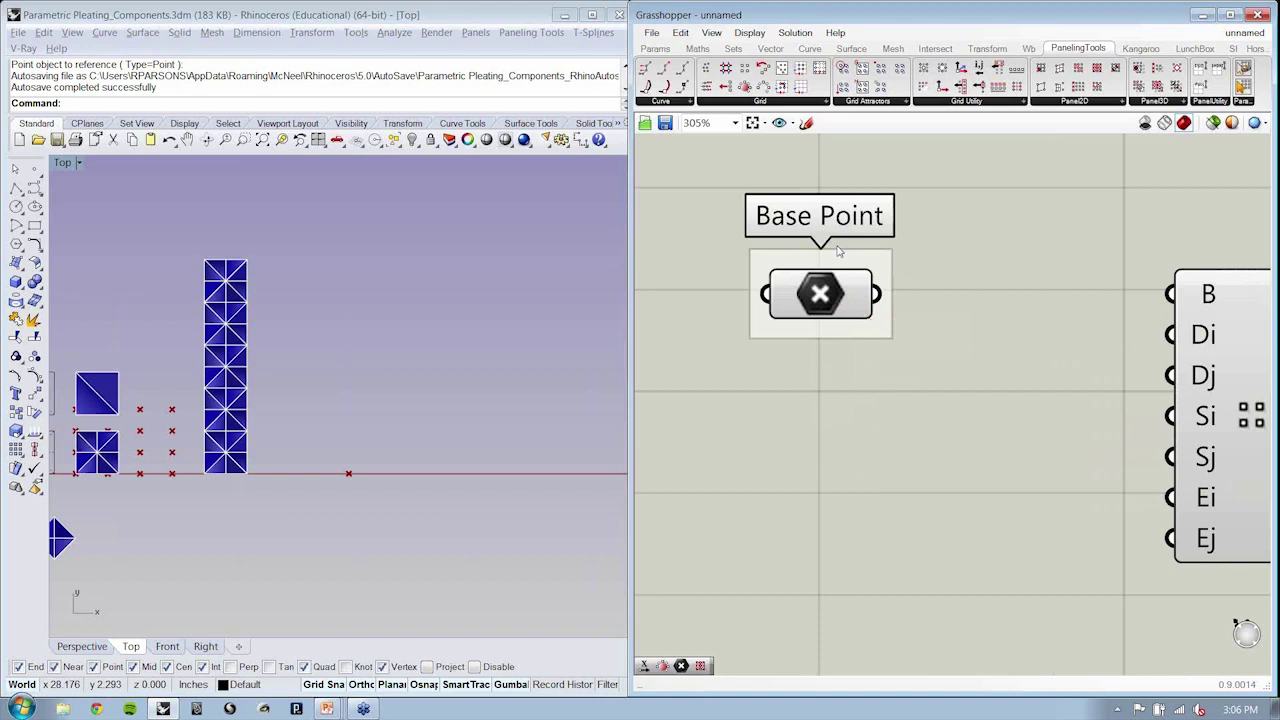
# Step: Connect the Base Point parameter's output to the Planar Grid's base point input (B)
pyautogui.scroll(-2, 771, 229)
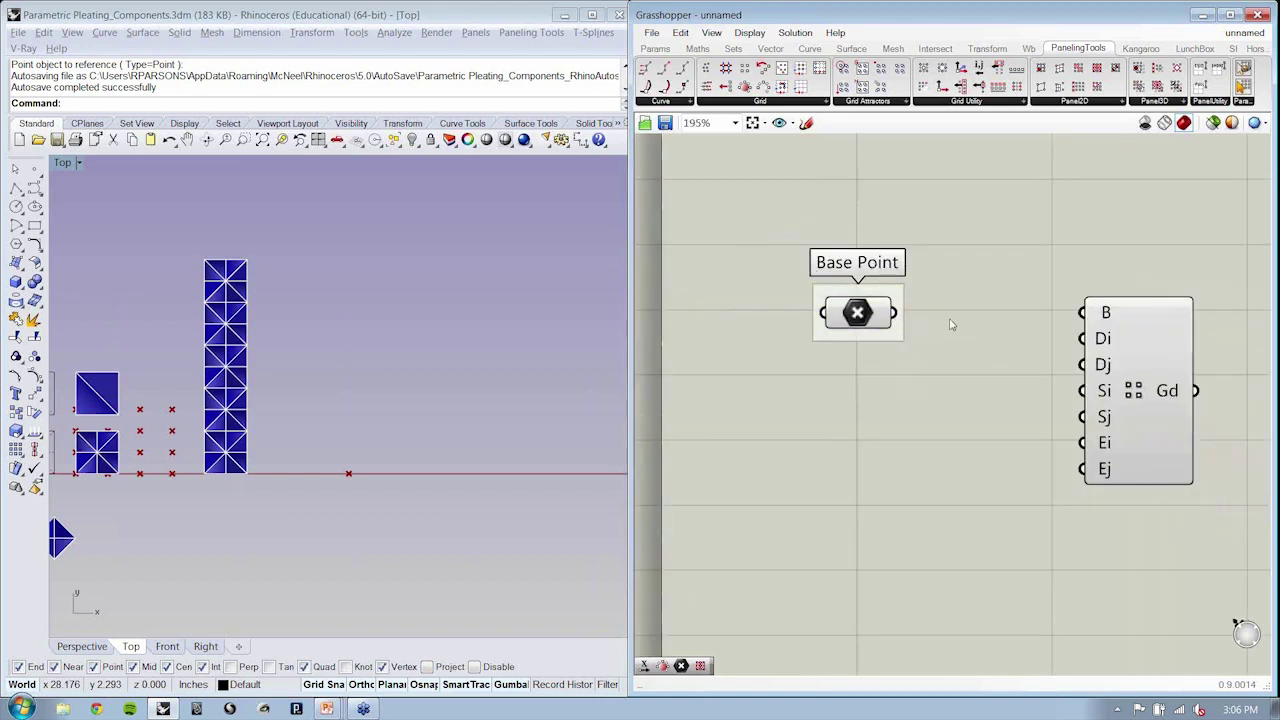
pyautogui.moveTo(894, 313); pyautogui.dragTo(1083, 313)
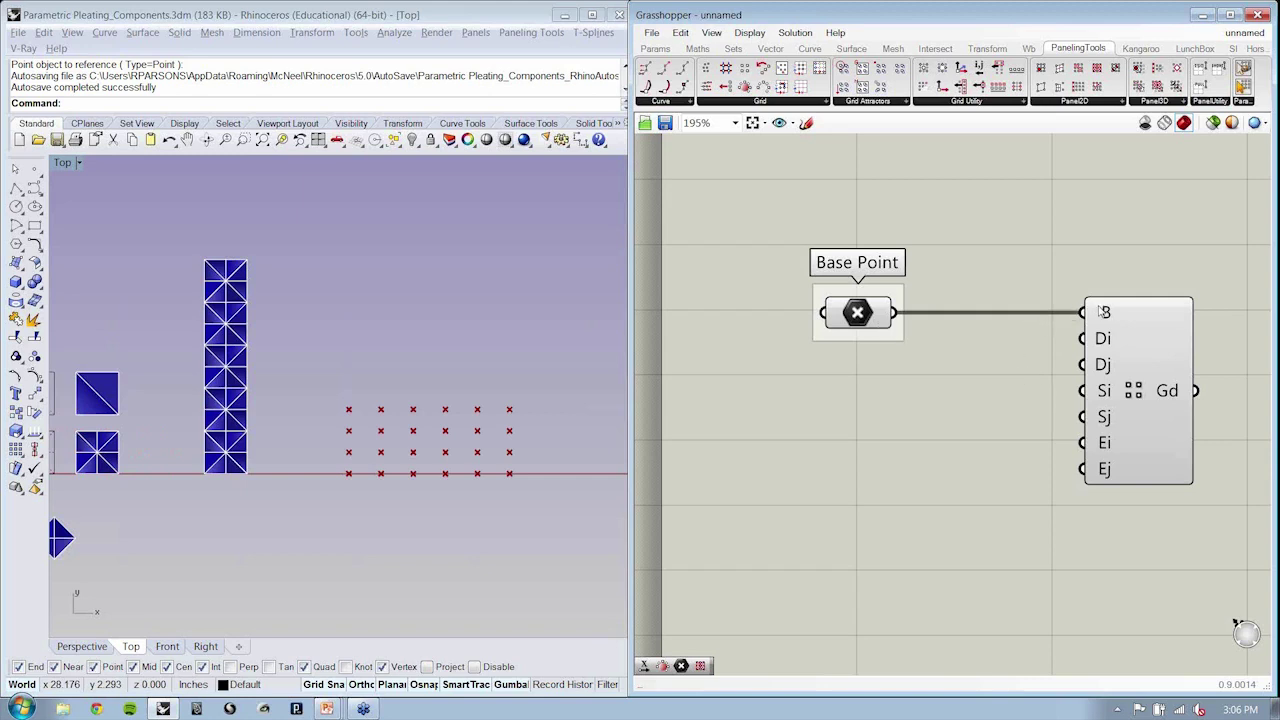
pyautogui.moveTo(1100, 311)
pyautogui.moveTo(914, 497); pyautogui.dragTo(930, 436, button='right')
pyautogui.moveTo(1117, 280)
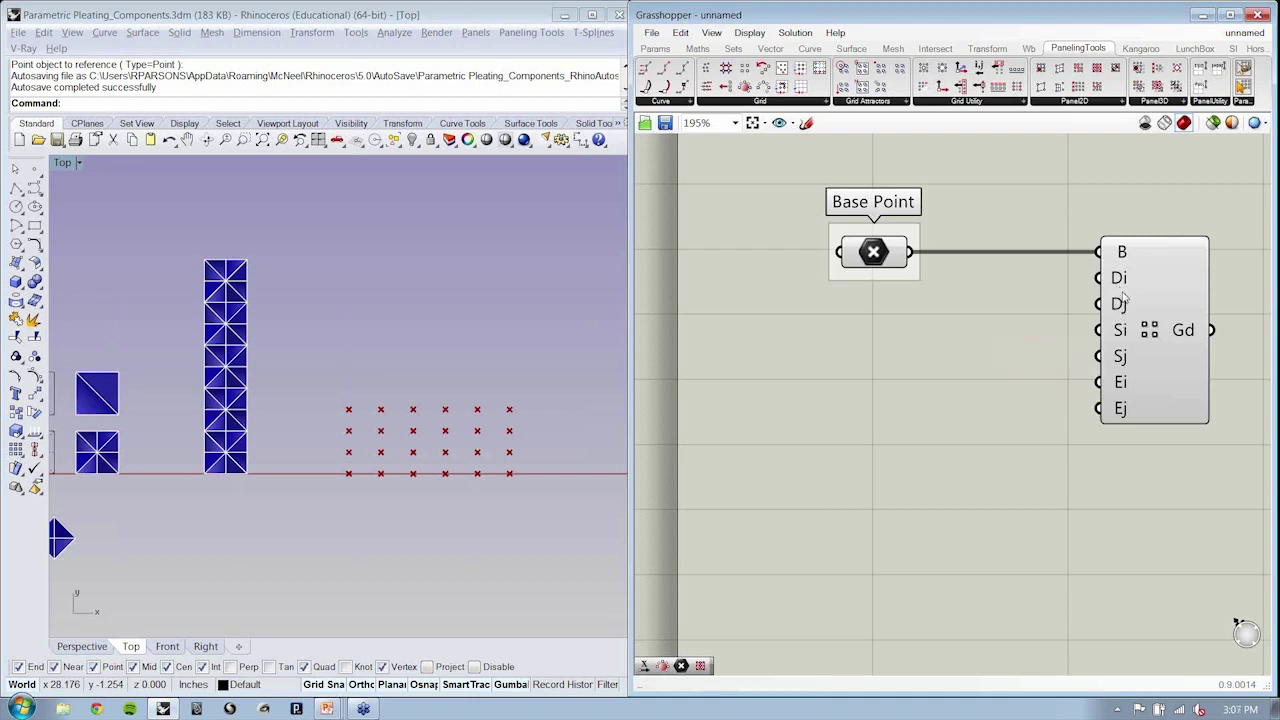
pyautogui.moveTo(1111, 341)
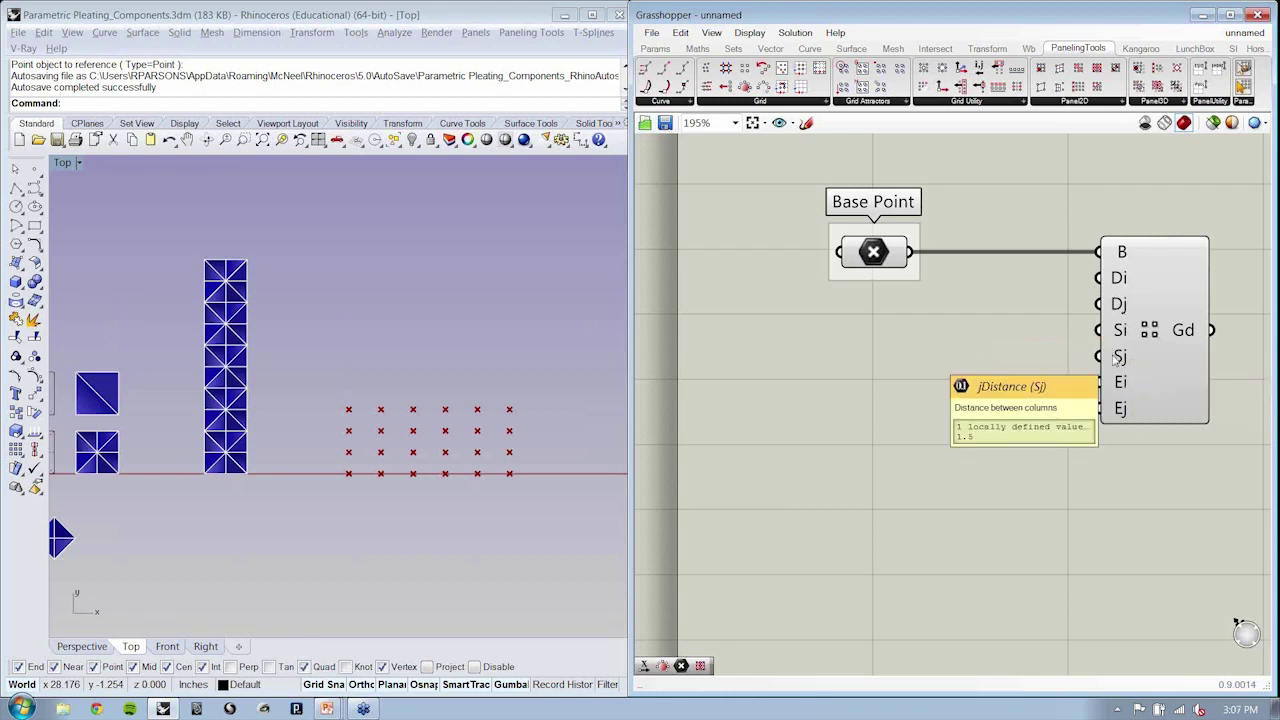
pyautogui.click(660, 48)
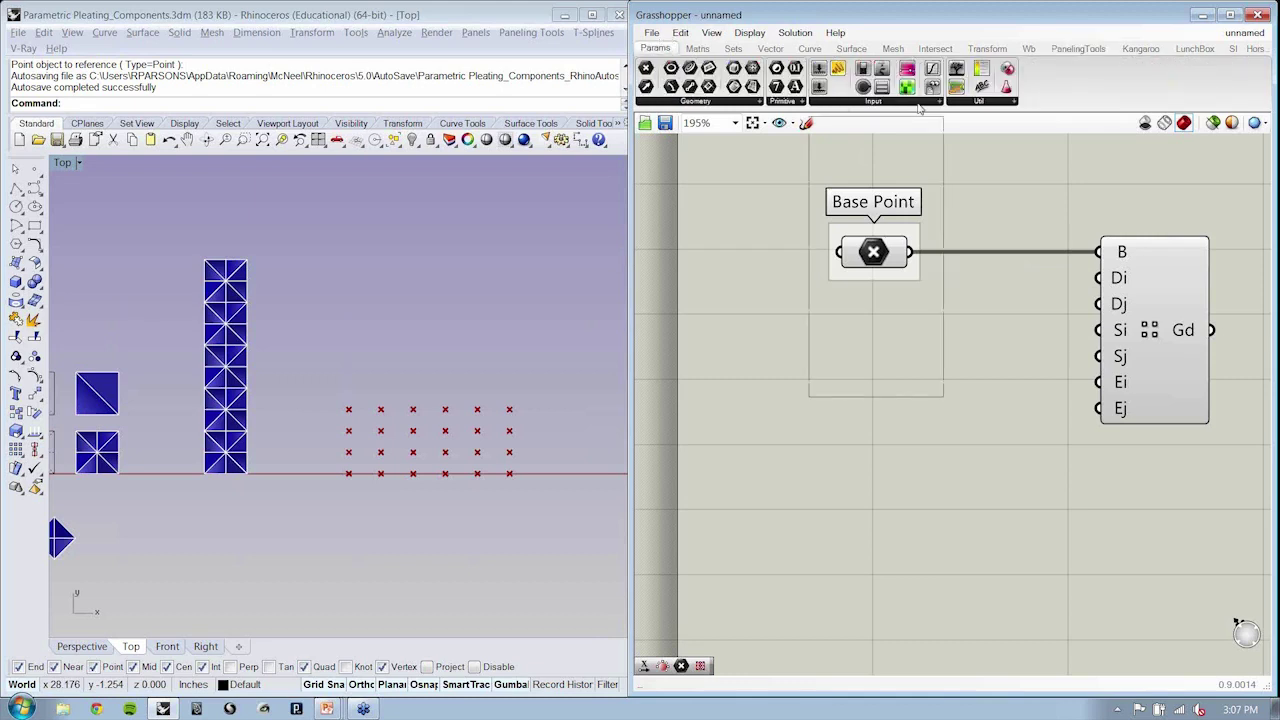
pyautogui.click(918, 101)
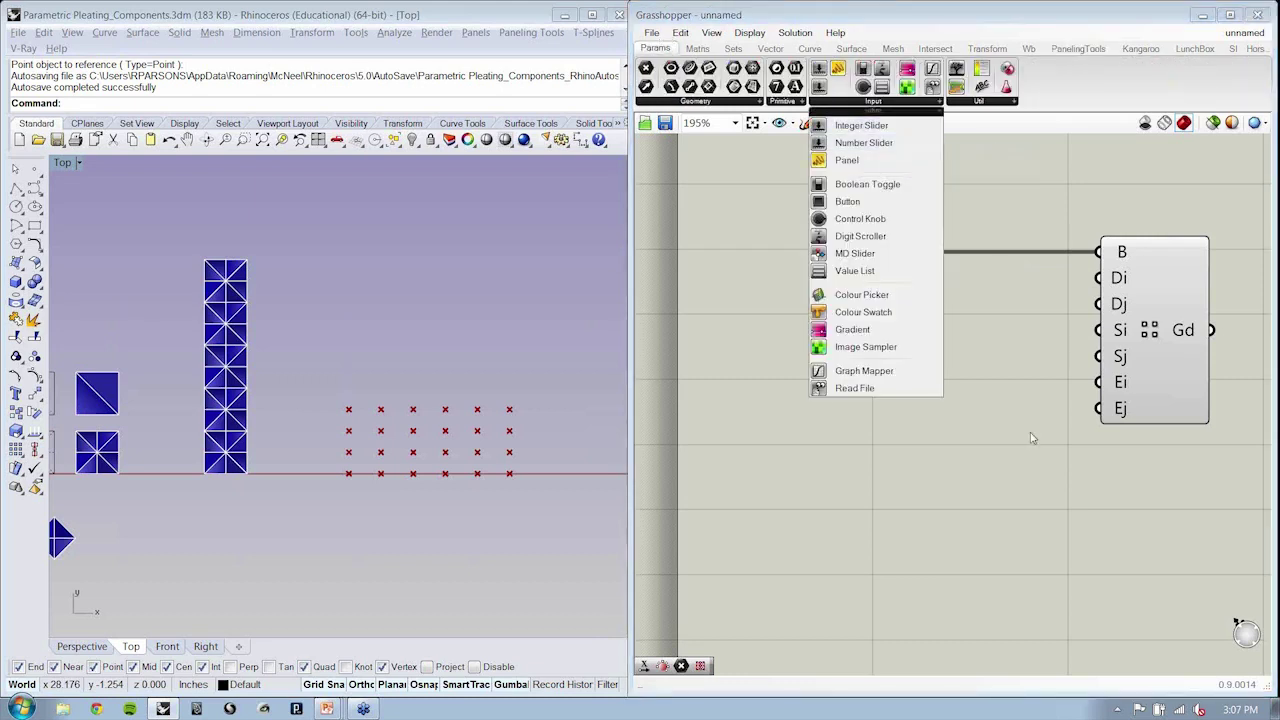
pyautogui.doubleClick(869, 384)
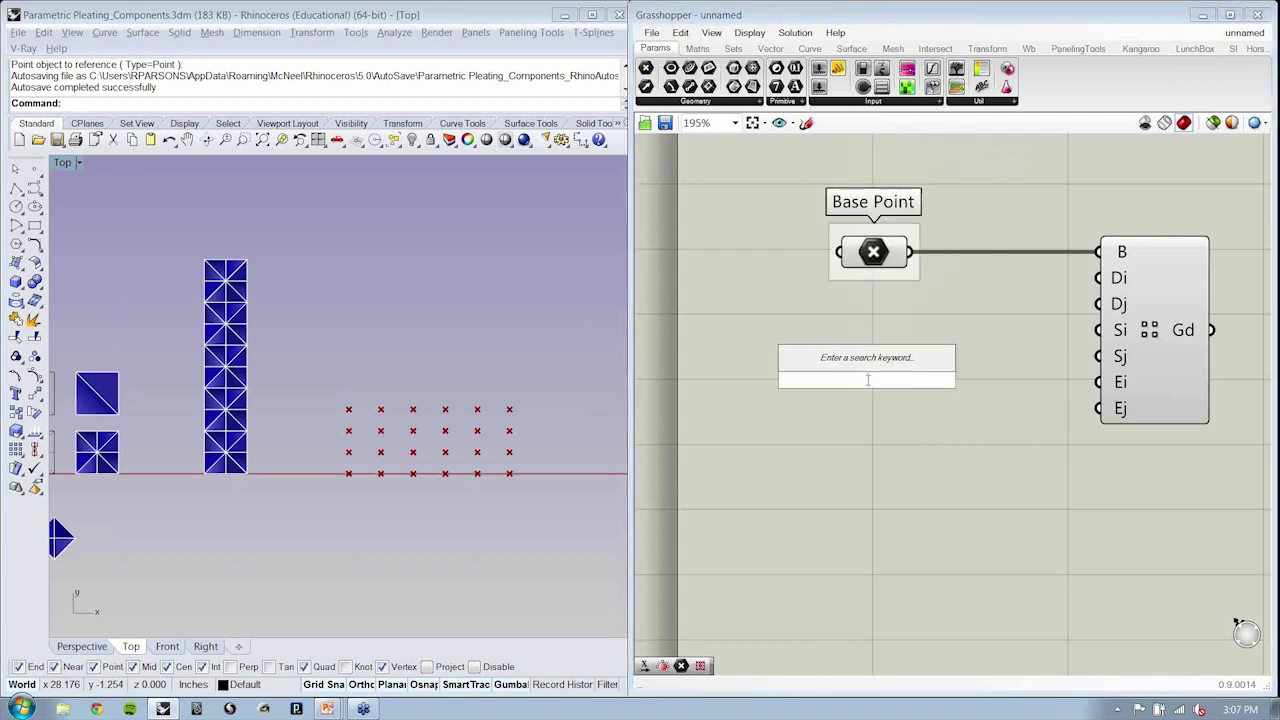
pyautogui.write('slider')
pyautogui.press('Return')
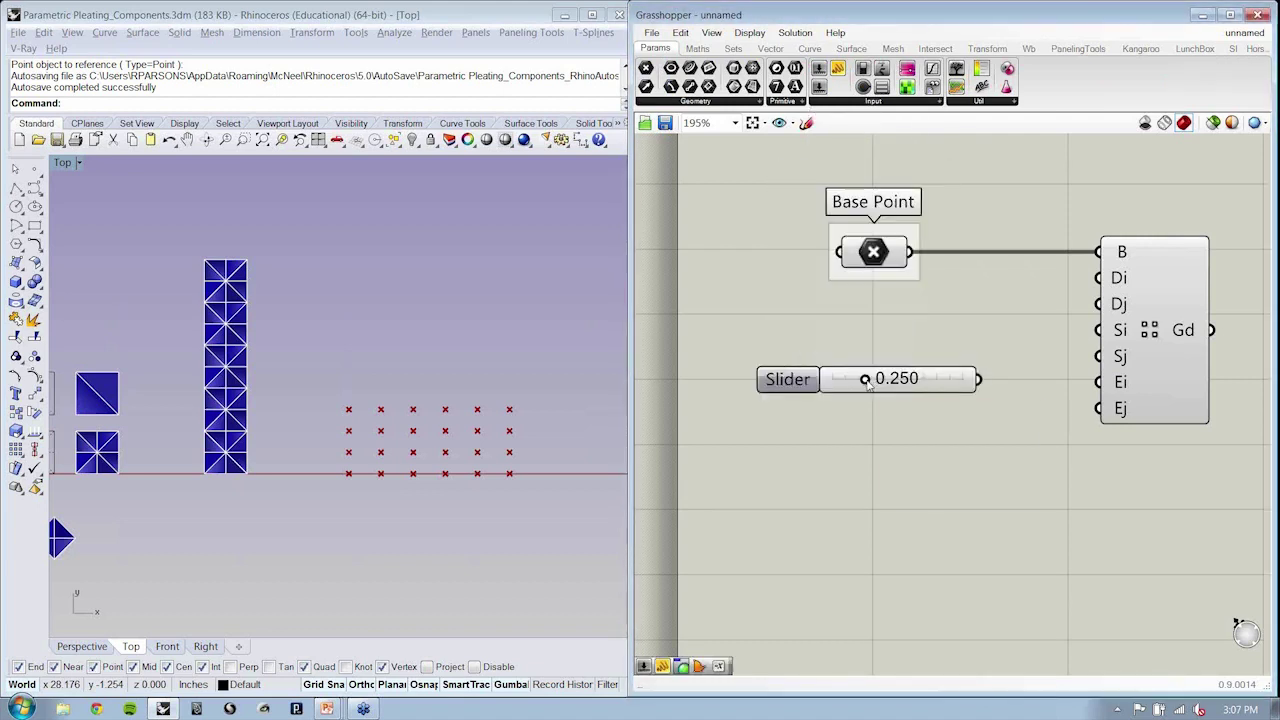
pyautogui.click(780, 380)
pyautogui.press('Delete')
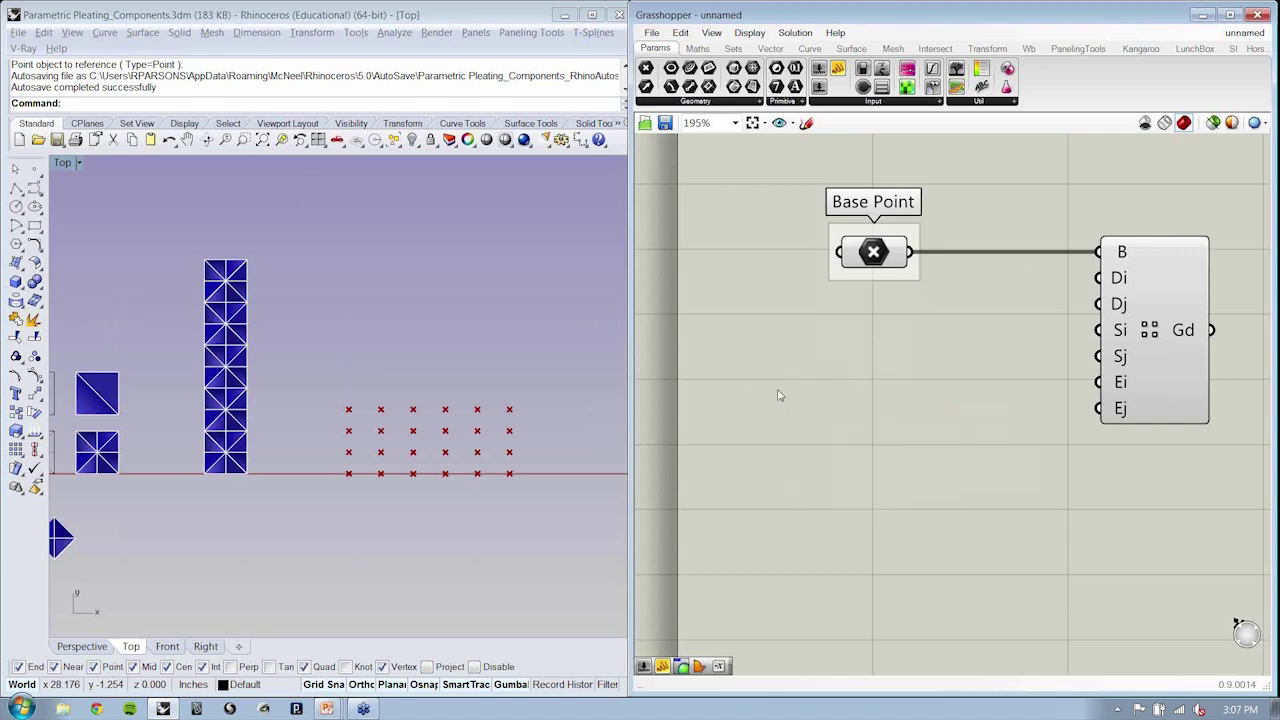
pyautogui.doubleClick(829, 376)
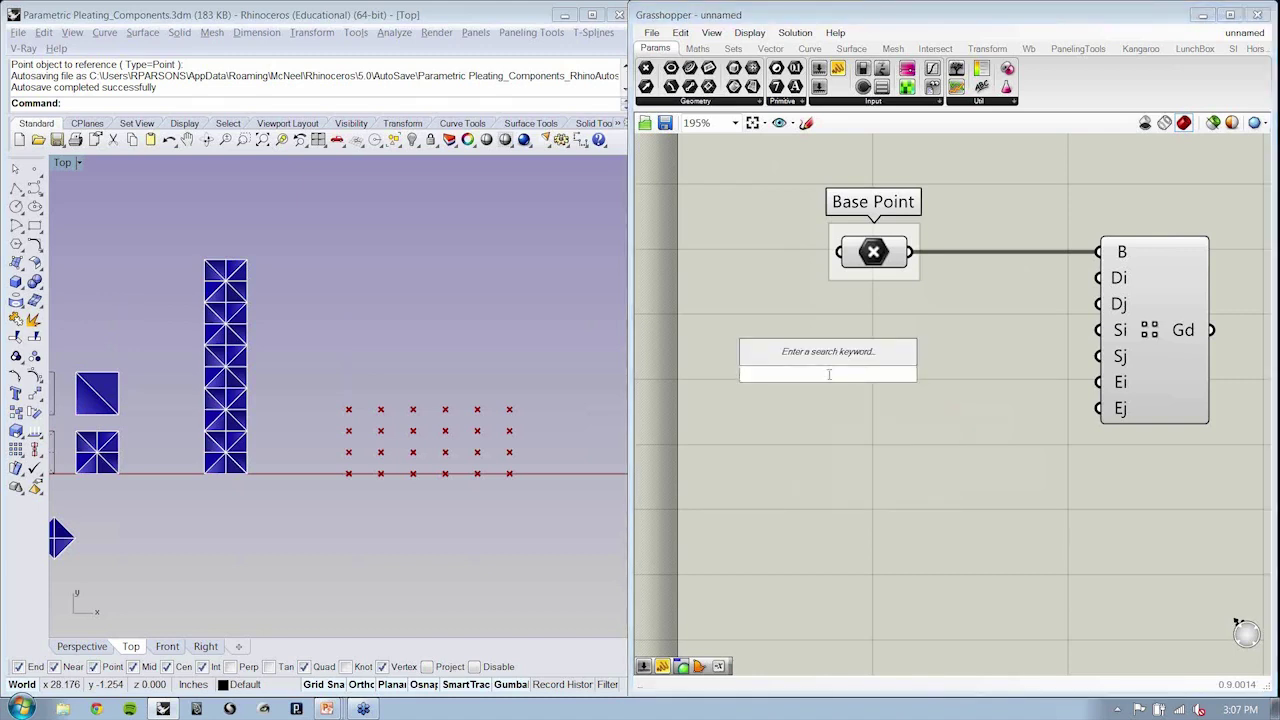
pyautogui.write('slider')
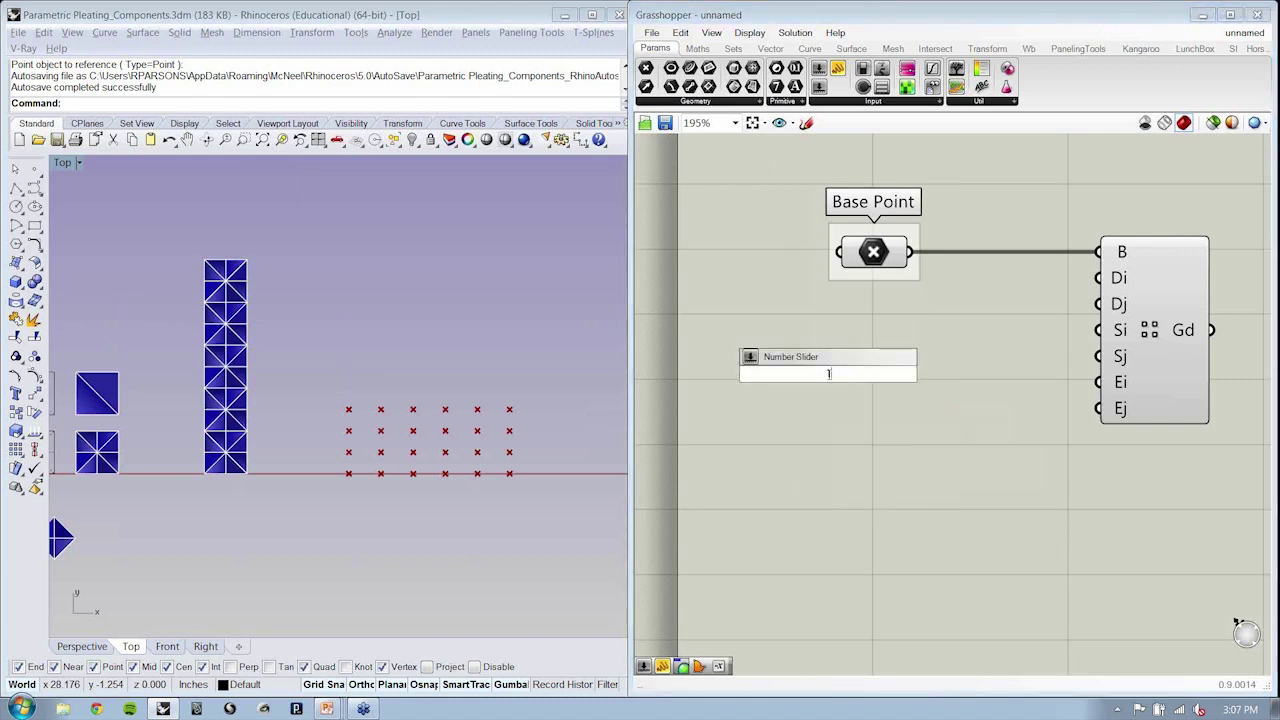
pyautogui.write('<2.0')
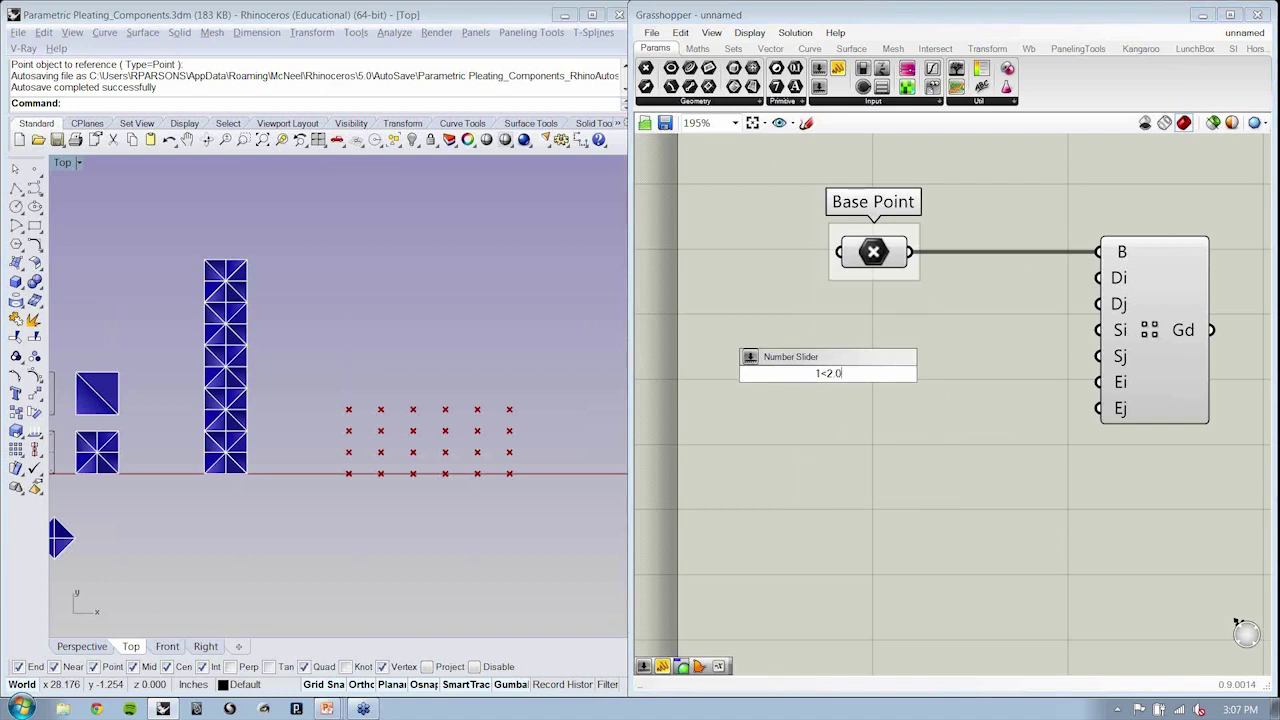
pyautogui.write('<4')
pyautogui.press('Return')
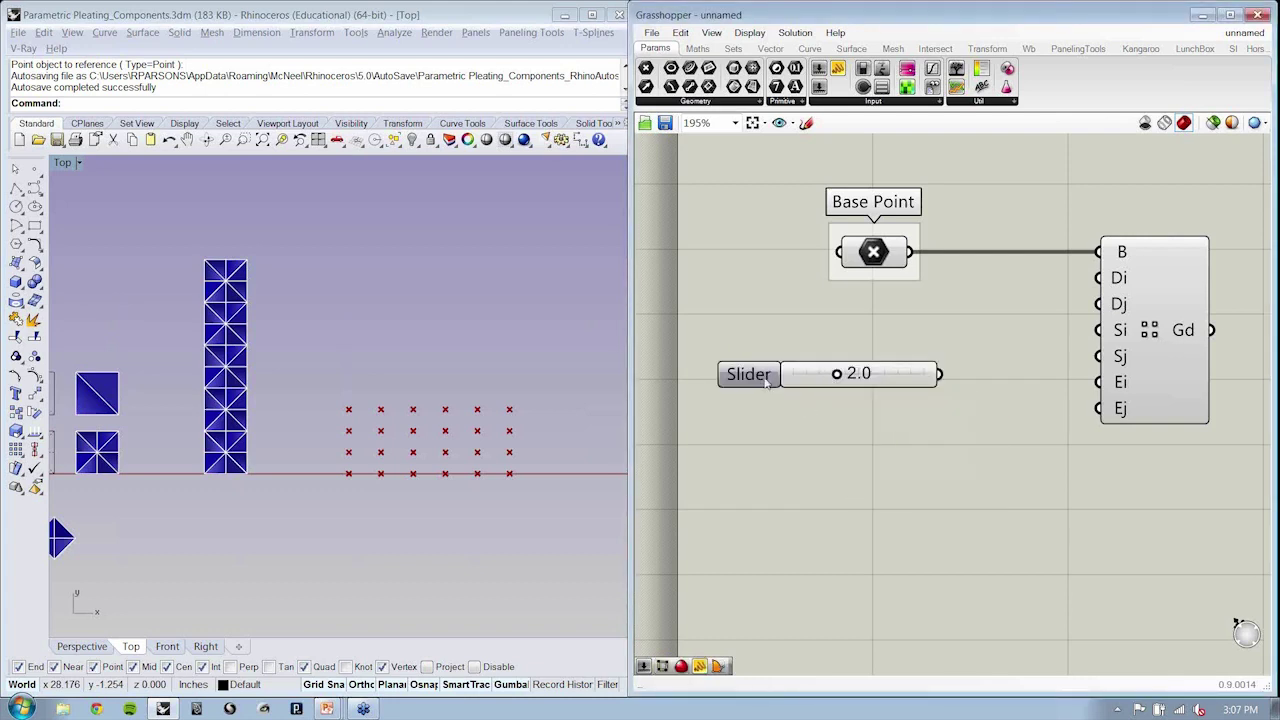
pyautogui.moveTo(836, 379); pyautogui.dragTo(960, 379)
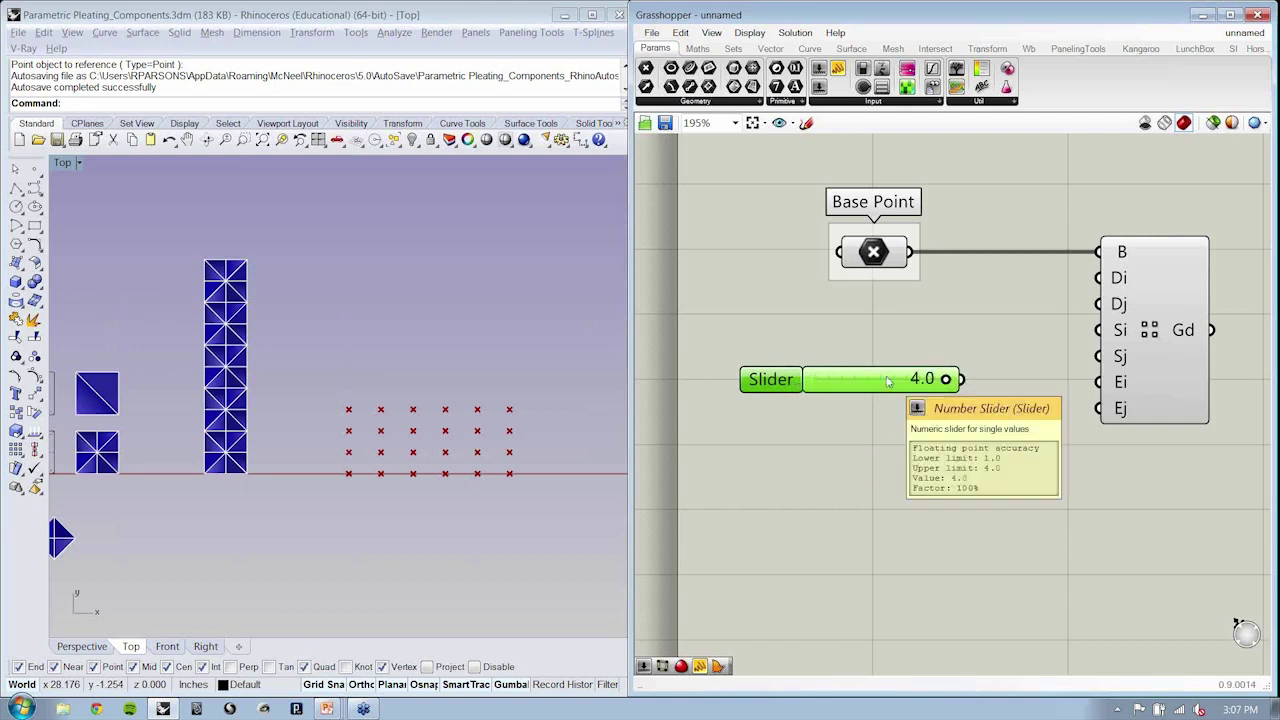
pyautogui.press('Delete')
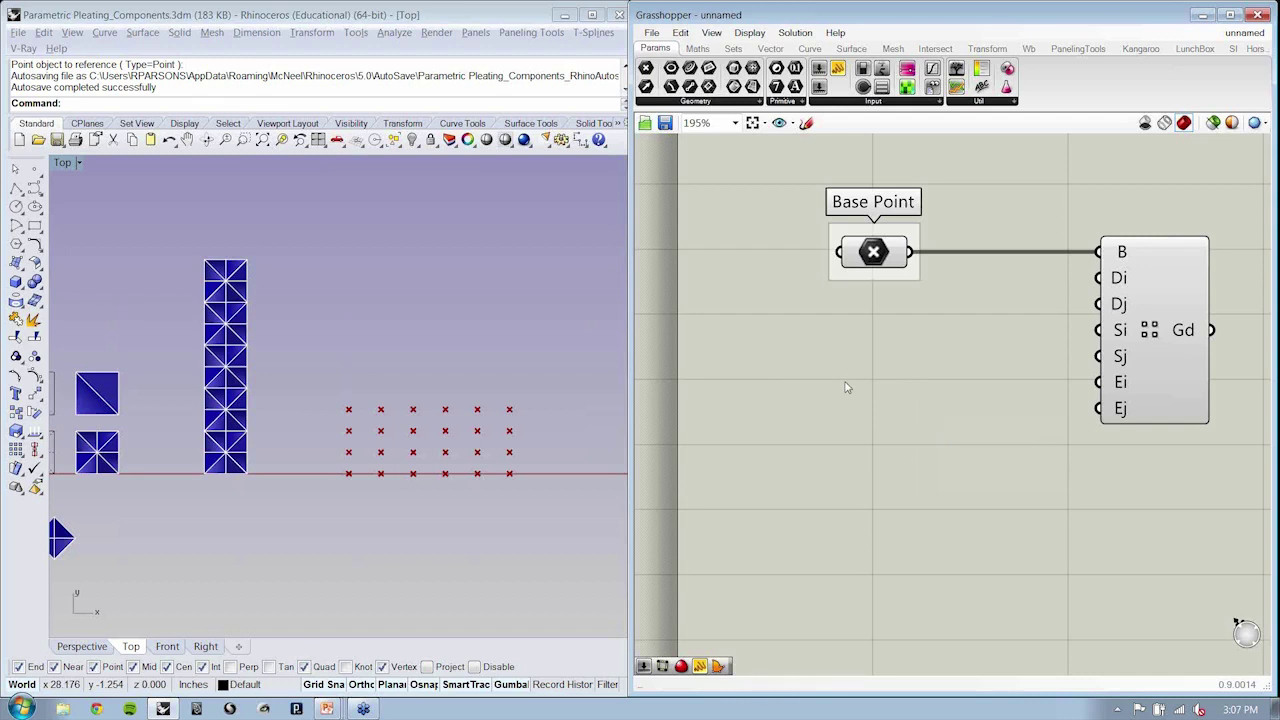
# Step: Add a number slider ranging from 1 to 4 with a value of 2.0 below the Base Point parameter
pyautogui.doubleClick(845, 388)
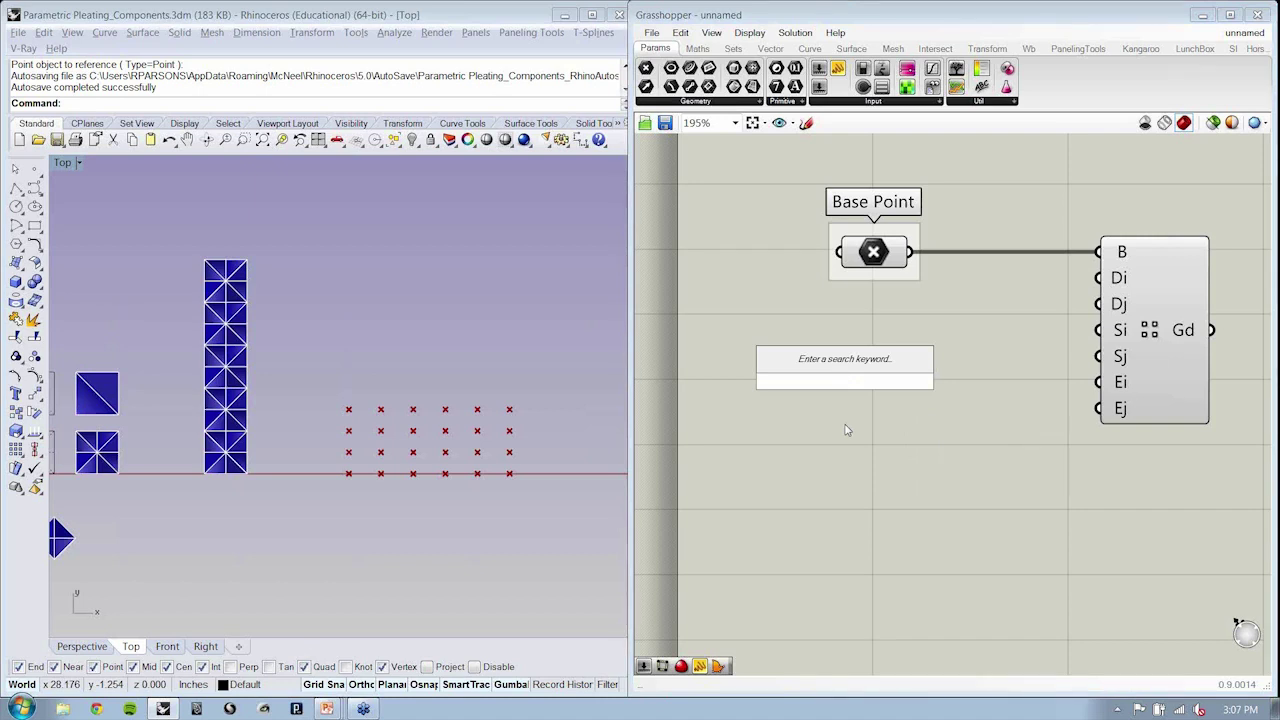
pyautogui.write('1<2.0')
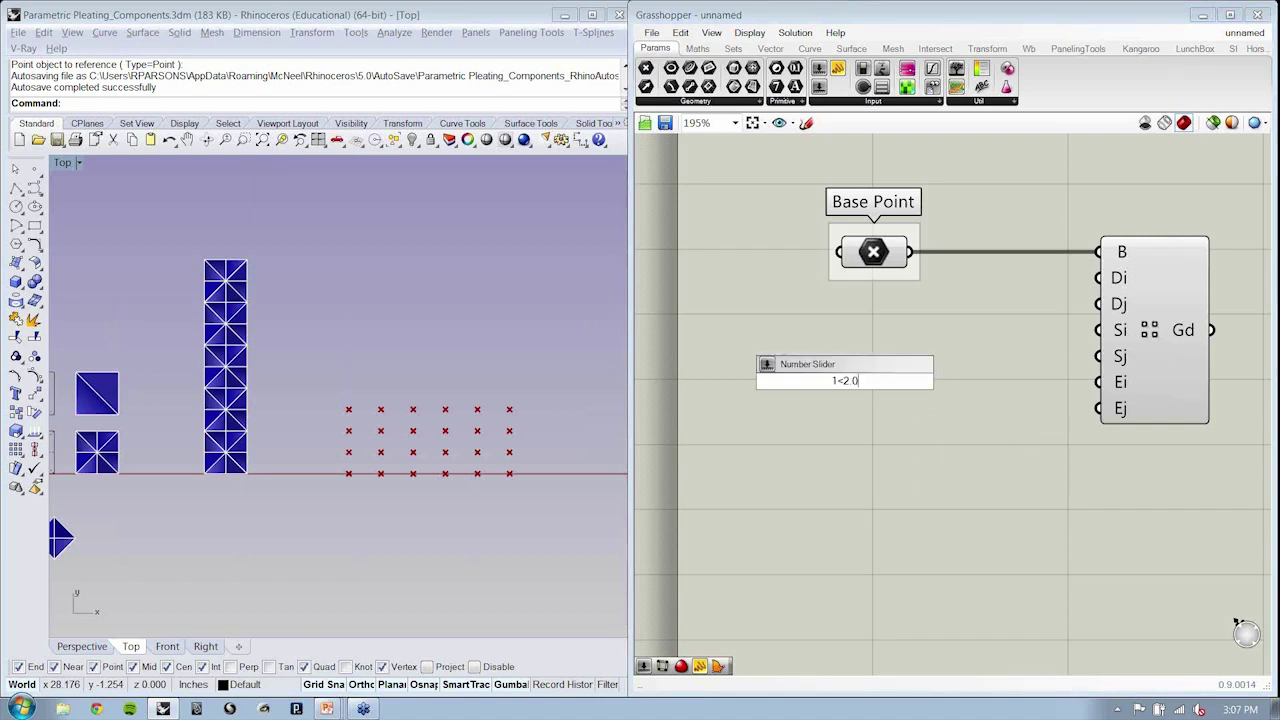
pyautogui.write('<4')
pyautogui.press('Return')
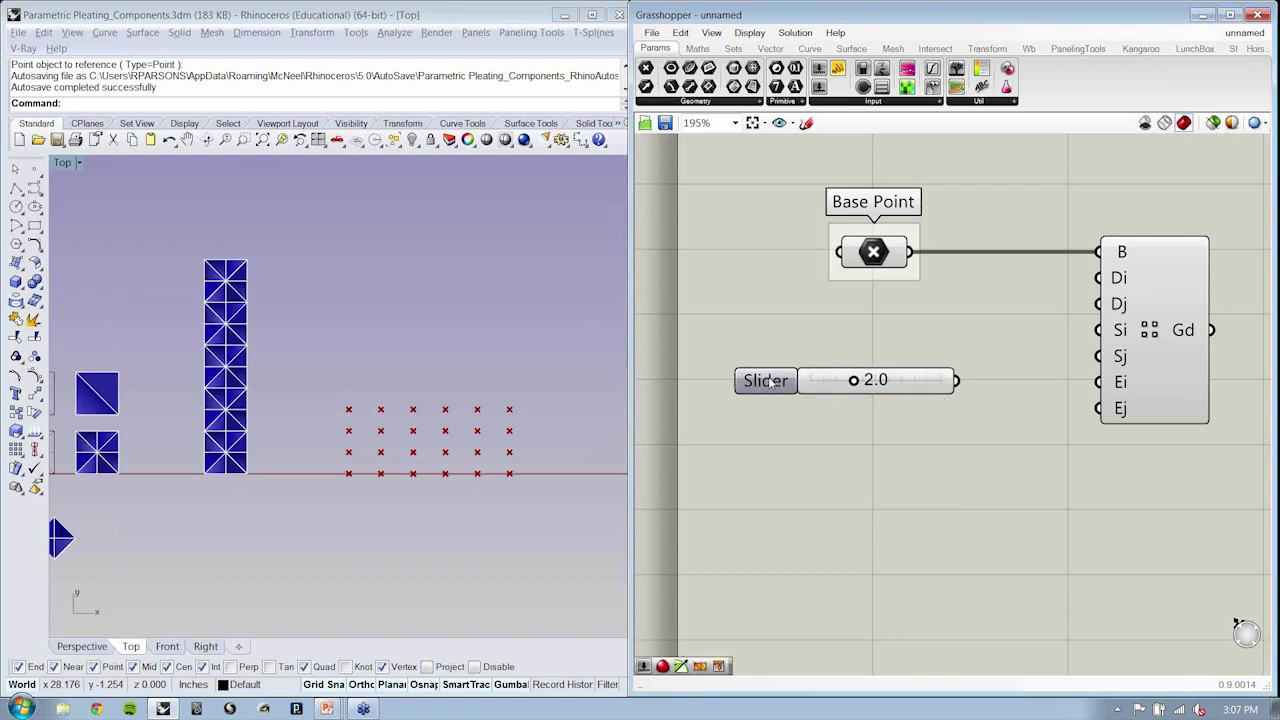
# Step: Rename the new number slider as Row Spacing
pyautogui.rightClick(770, 380)
pyautogui.doubleClick(828, 393)
pyautogui.write('Row Spacing')
pyautogui.press('Return')
# Step: Duplicate the Row Spacing slider directly below itself and rename the copy as Column Spacing
pyautogui.click(779, 386)
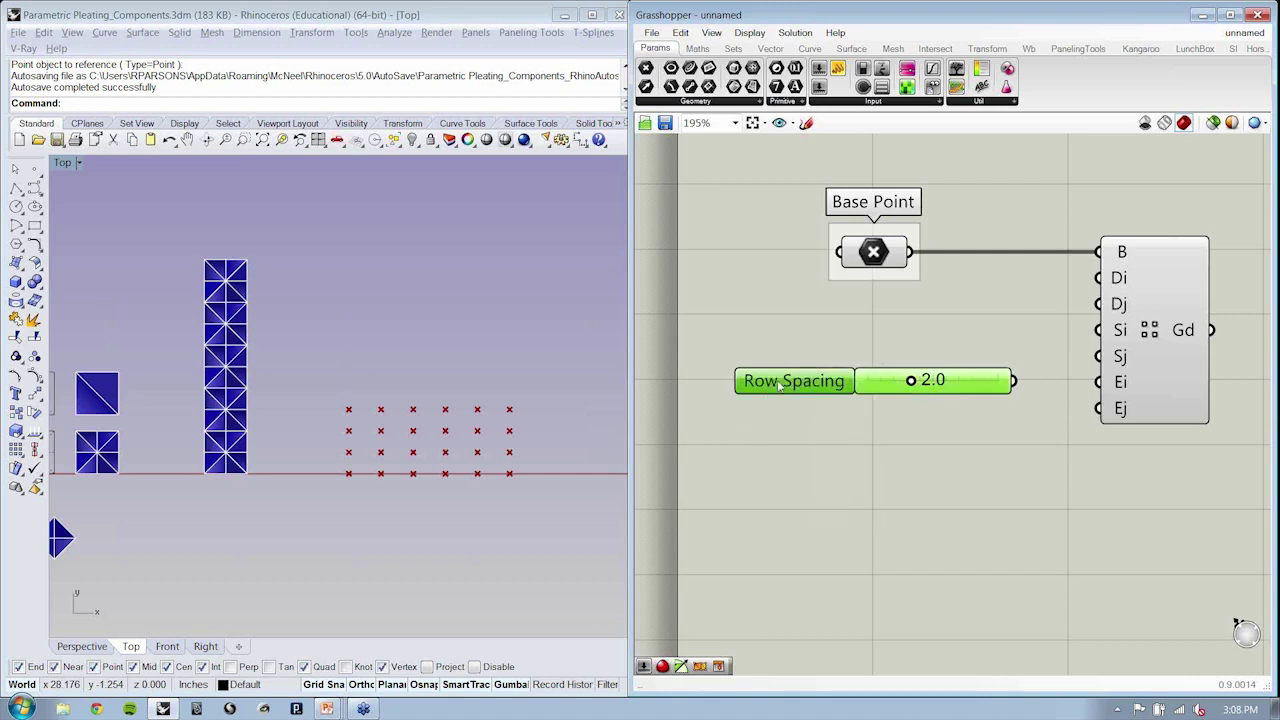
pyautogui.keyDown('alt'); pyautogui.moveTo(779, 386); pyautogui.dragTo(778, 431); pyautogui.keyUp('alt')
pyautogui.rightClick(778, 431)
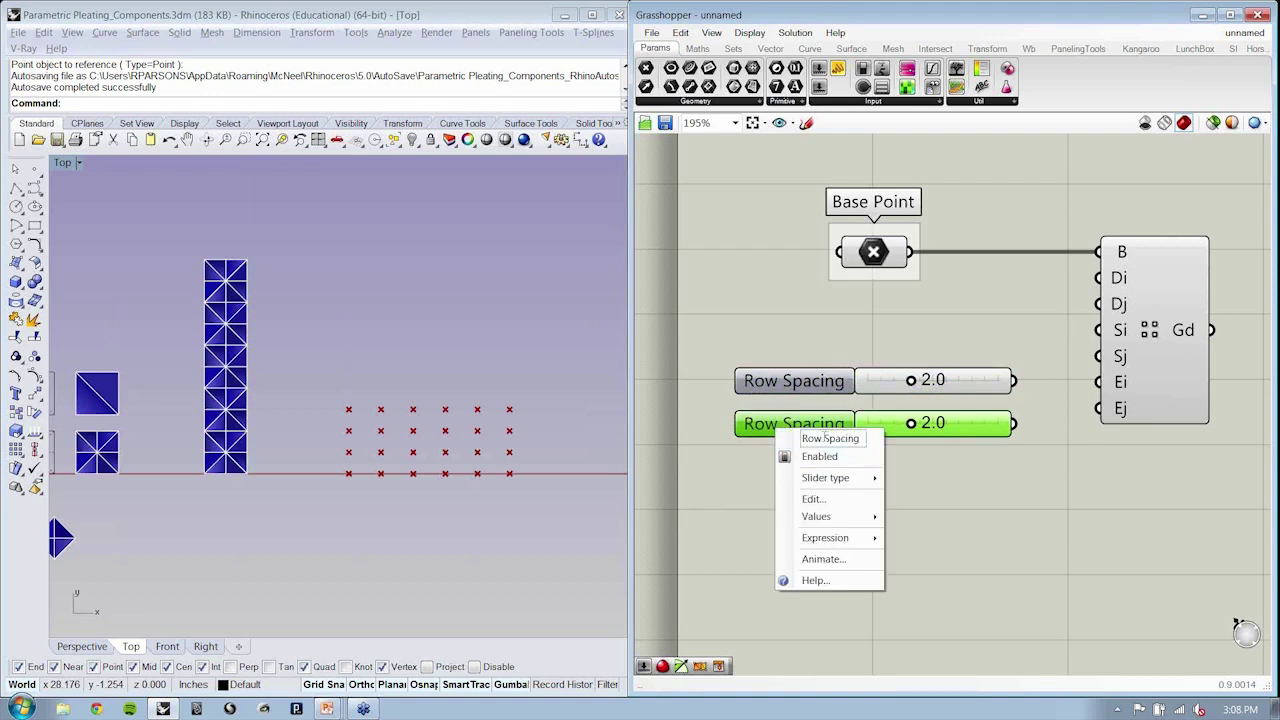
pyautogui.moveTo(822, 438); pyautogui.dragTo(802, 438)
pyautogui.write('Column')
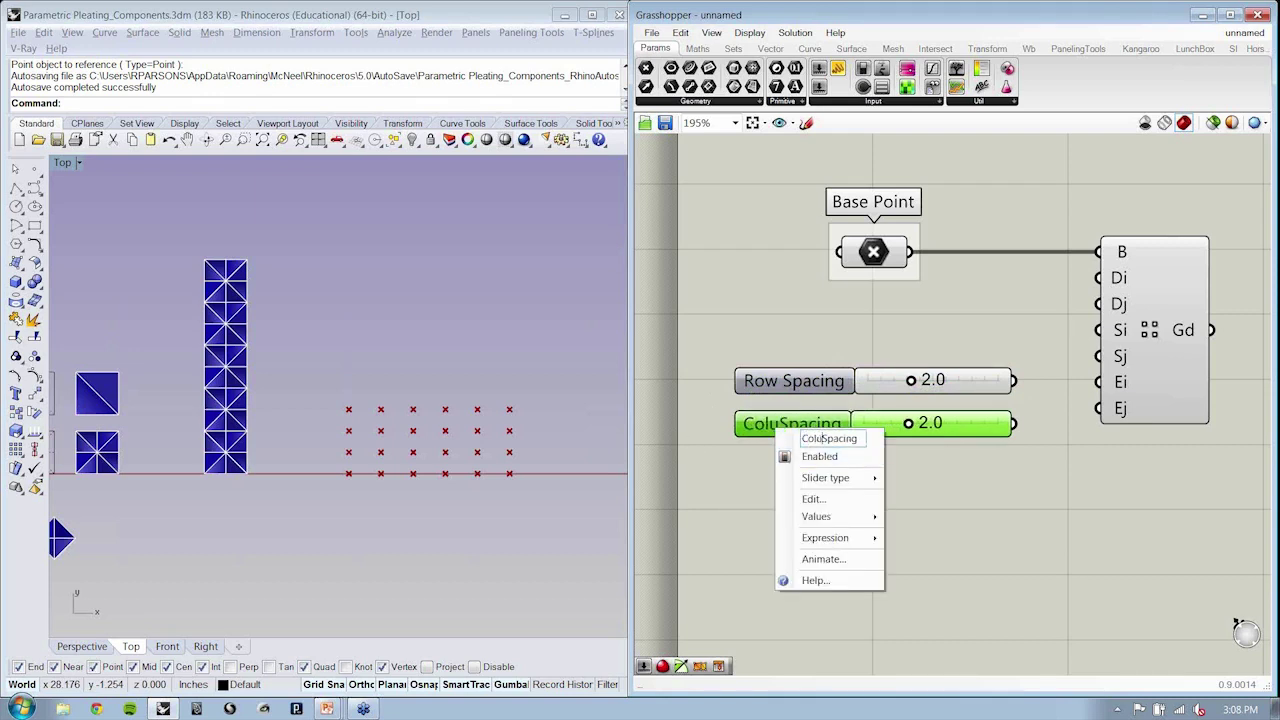
pyautogui.click(886, 466)
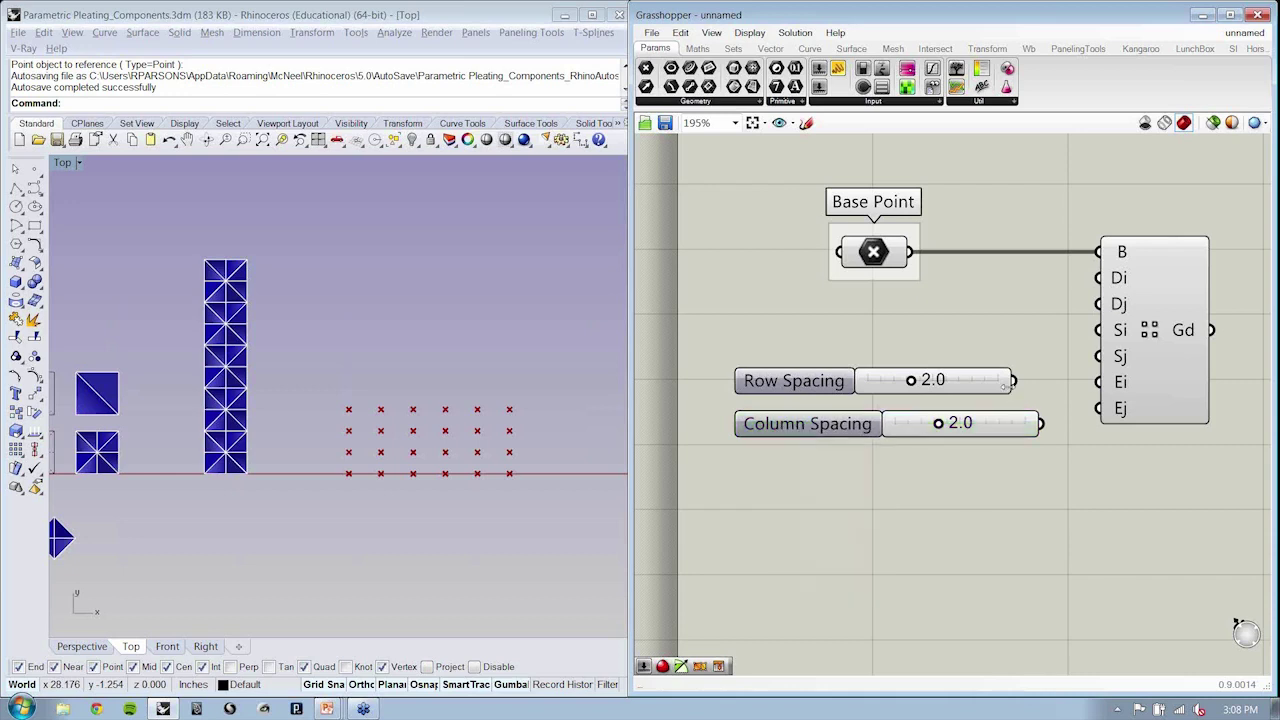
# Step: Lengthen the Row Spacing slider to match Column Spacing, and connect Row Spacing to the Planar Grid's Si input and Column Spacing to Sj
pyautogui.moveTo(1008, 386); pyautogui.dragTo(1029, 386)
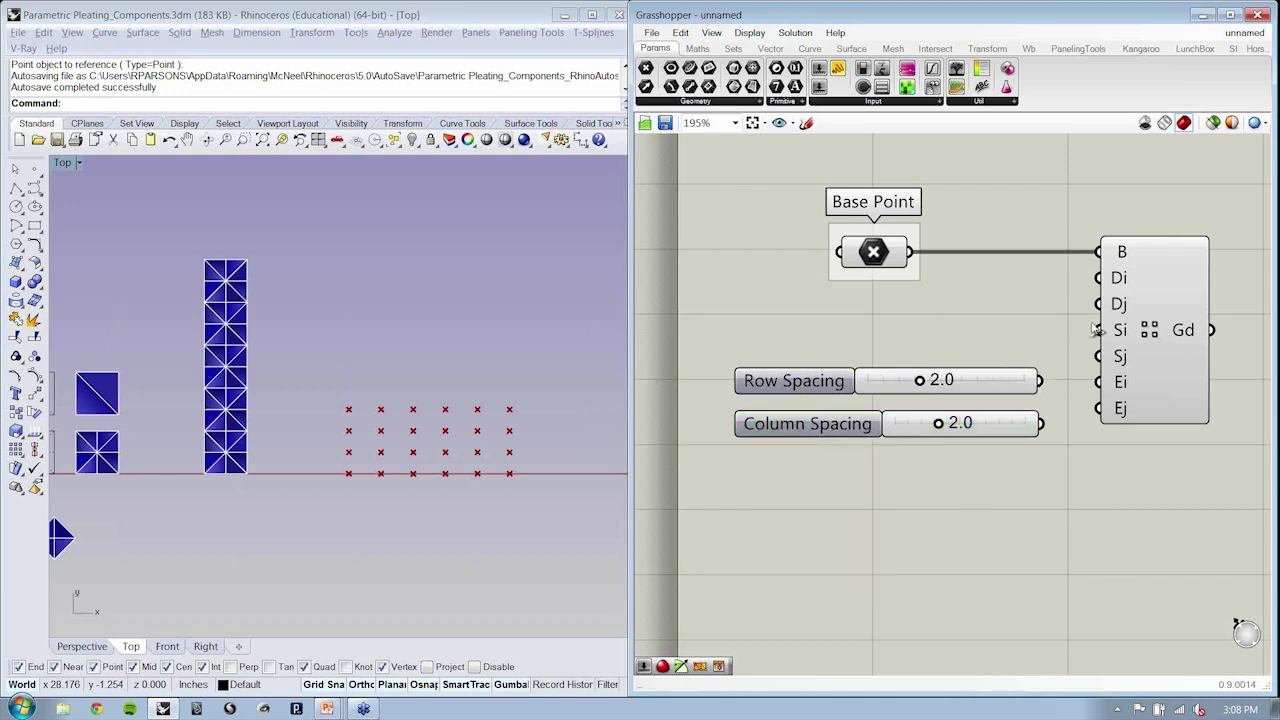
pyautogui.moveTo(1099, 330); pyautogui.dragTo(1040, 385)
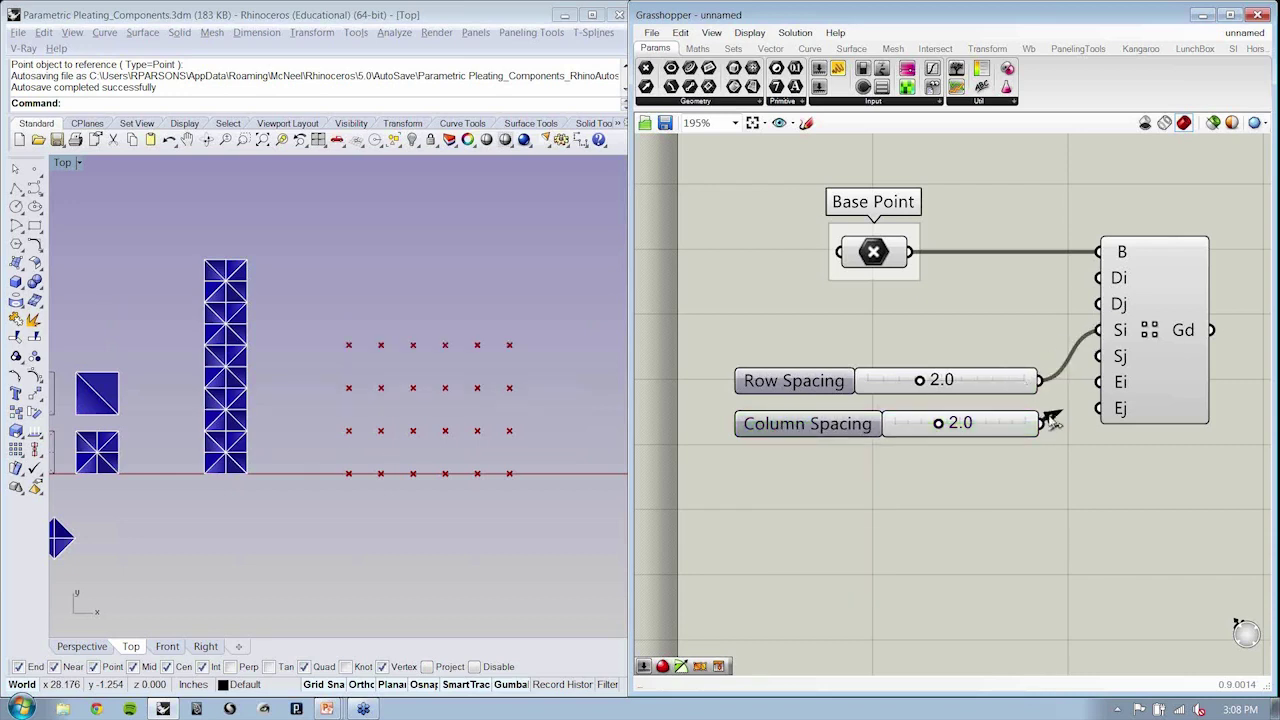
pyautogui.moveTo(1046, 422); pyautogui.dragTo(1099, 356)
# Step: Set both the Row Spacing and Column Spacing sliders to 1.5
pyautogui.moveTo(1073, 500); pyautogui.dragTo(1001, 453, button='right')
pyautogui.click(1122, 368)
pyautogui.click(895, 482)
pyautogui.moveTo(480, 428); pyautogui.dragTo(413, 449, button='right')
pyautogui.moveTo(878, 360); pyautogui.dragTo(854, 364)
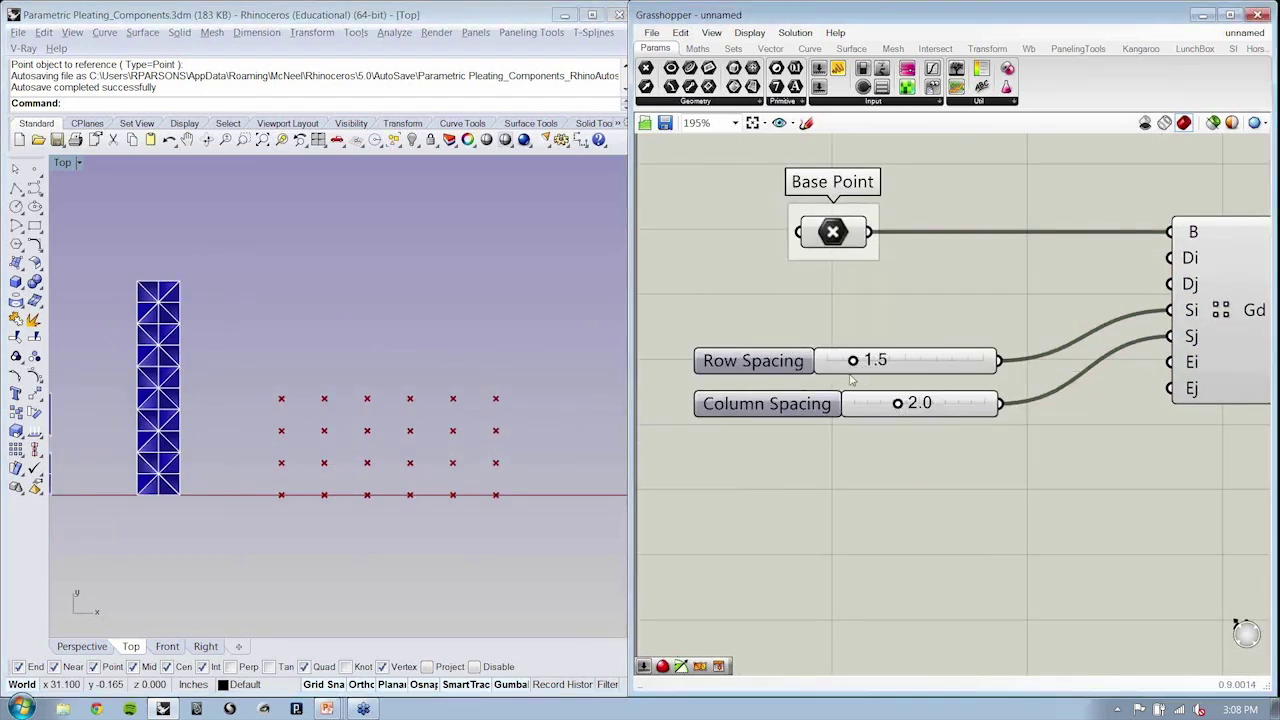
pyautogui.moveTo(903, 405); pyautogui.dragTo(881, 407)
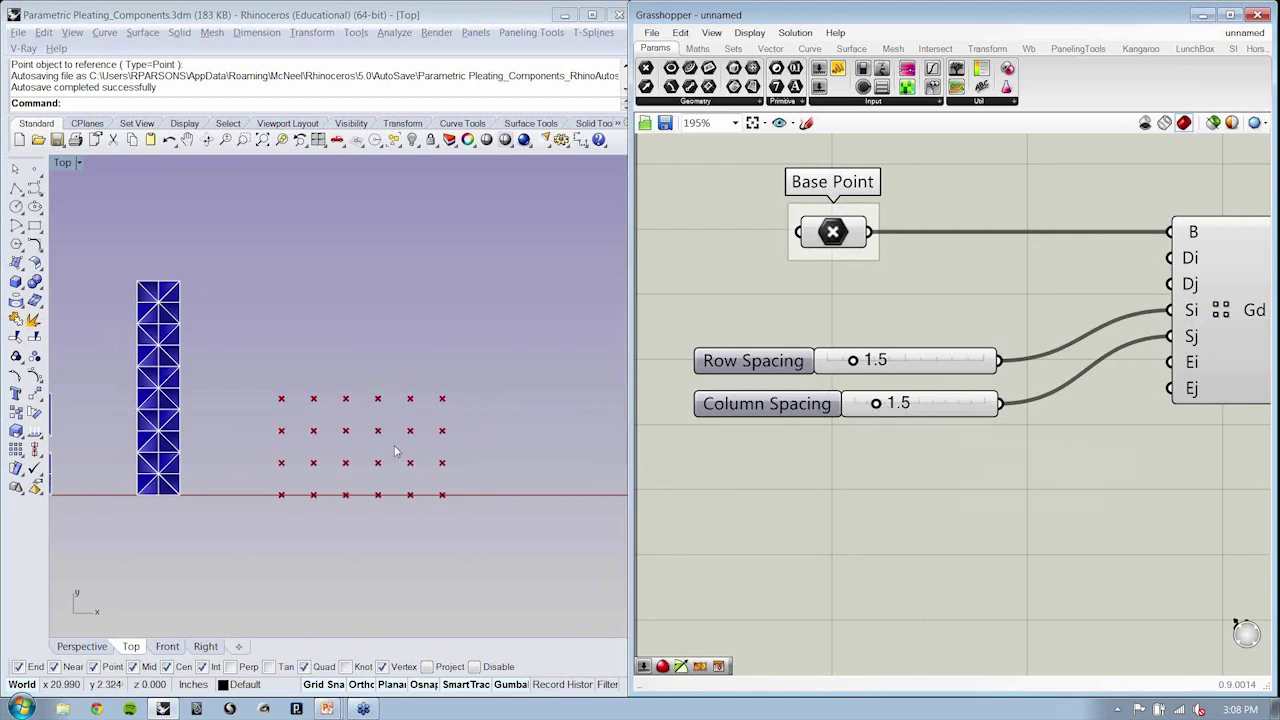
# Step: Add another number slider below the two spacing sliders and rename it as Row Count
pyautogui.scroll(-2, 403, 448)
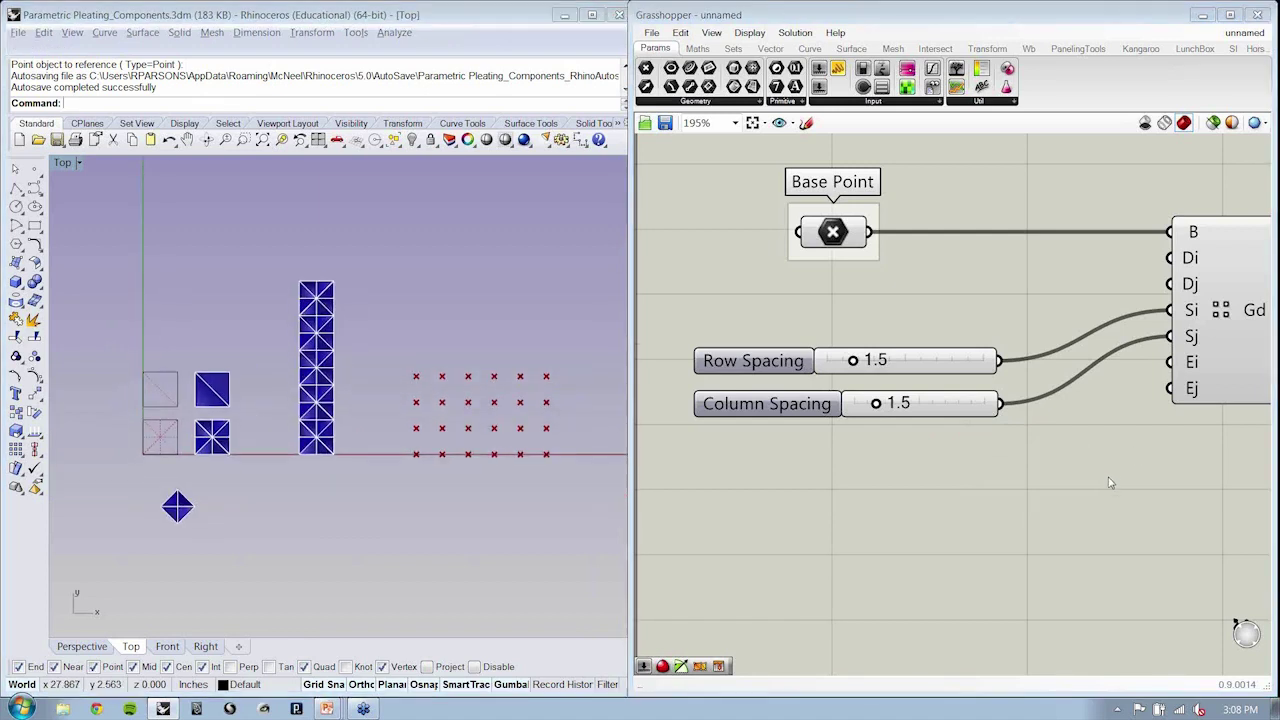
pyautogui.moveTo(1109, 483); pyautogui.dragTo(1100, 458, button='right')
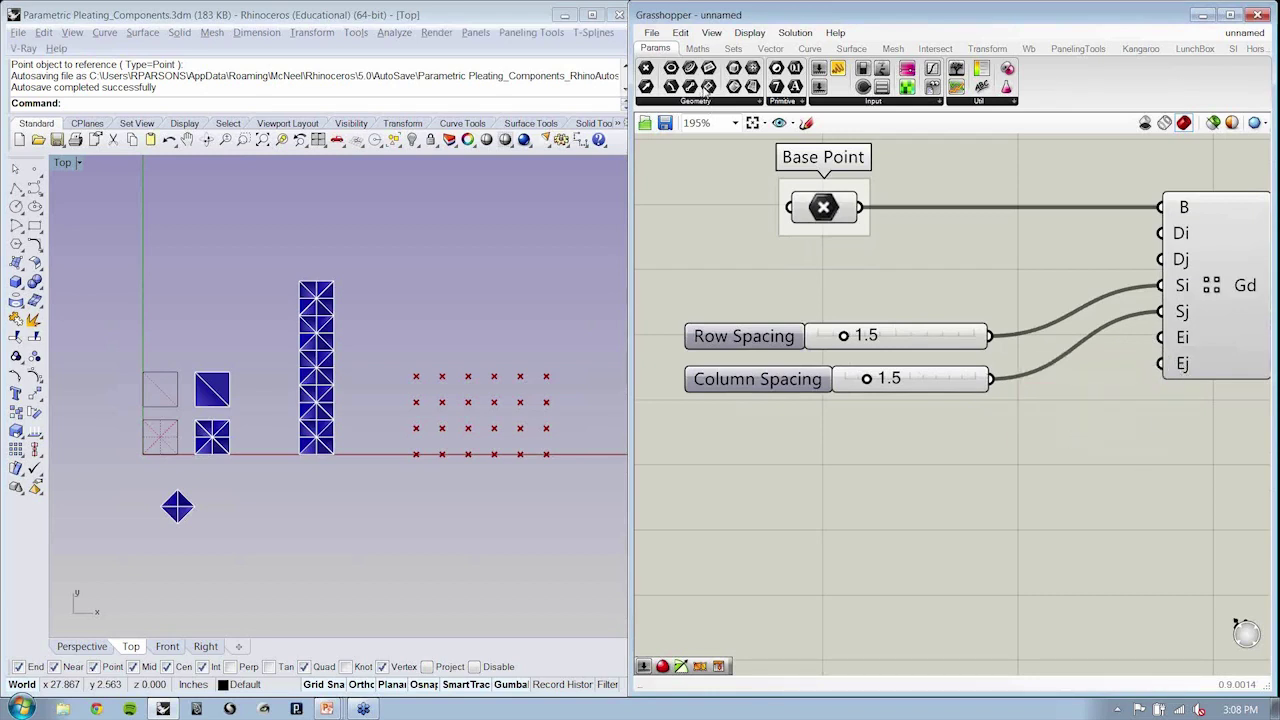
pyautogui.moveTo(820, 86); pyautogui.dragTo(806, 472)
pyautogui.rightClick(752, 467)
pyautogui.doubleClick(810, 472)
pyautogui.write('Row Count')
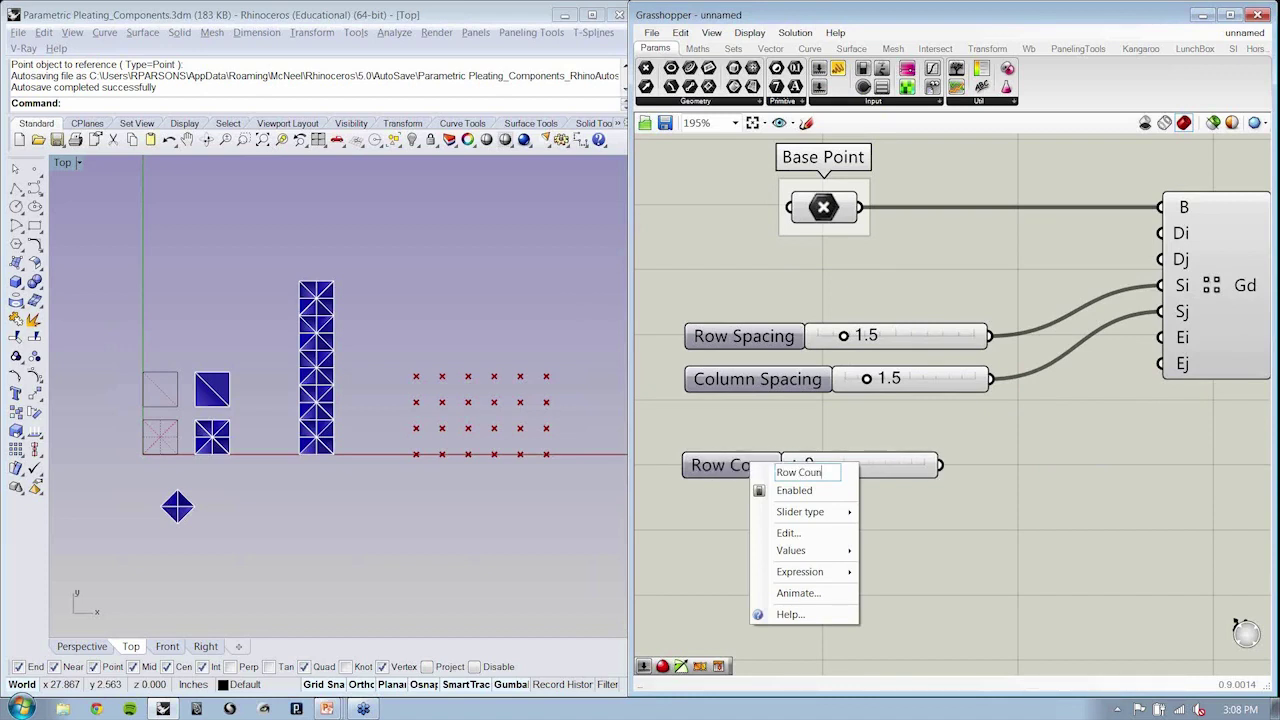
pyautogui.press('Return')
# Step: Set the Row Count slider's minimum to 1 with integer rounding kept
pyautogui.doubleClick(753, 466)
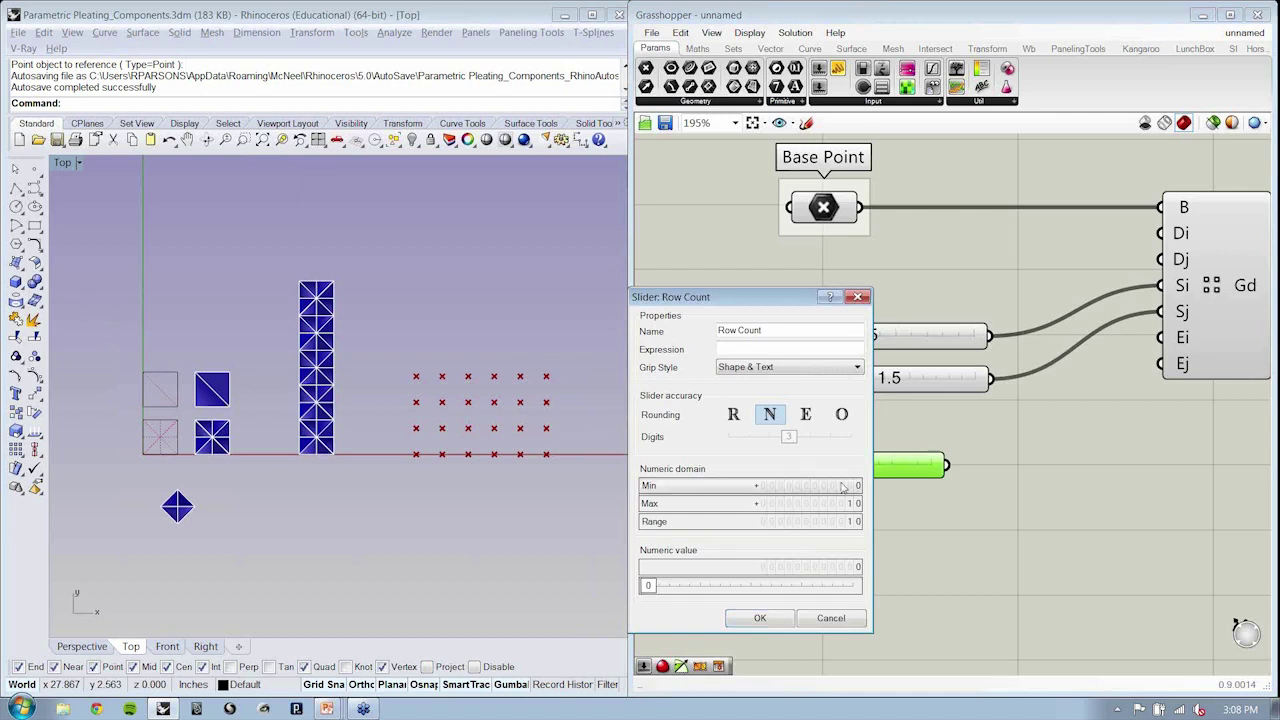
pyautogui.doubleClick(842, 486)
pyautogui.write('1')
pyautogui.press('Return')
pyautogui.click(789, 625)
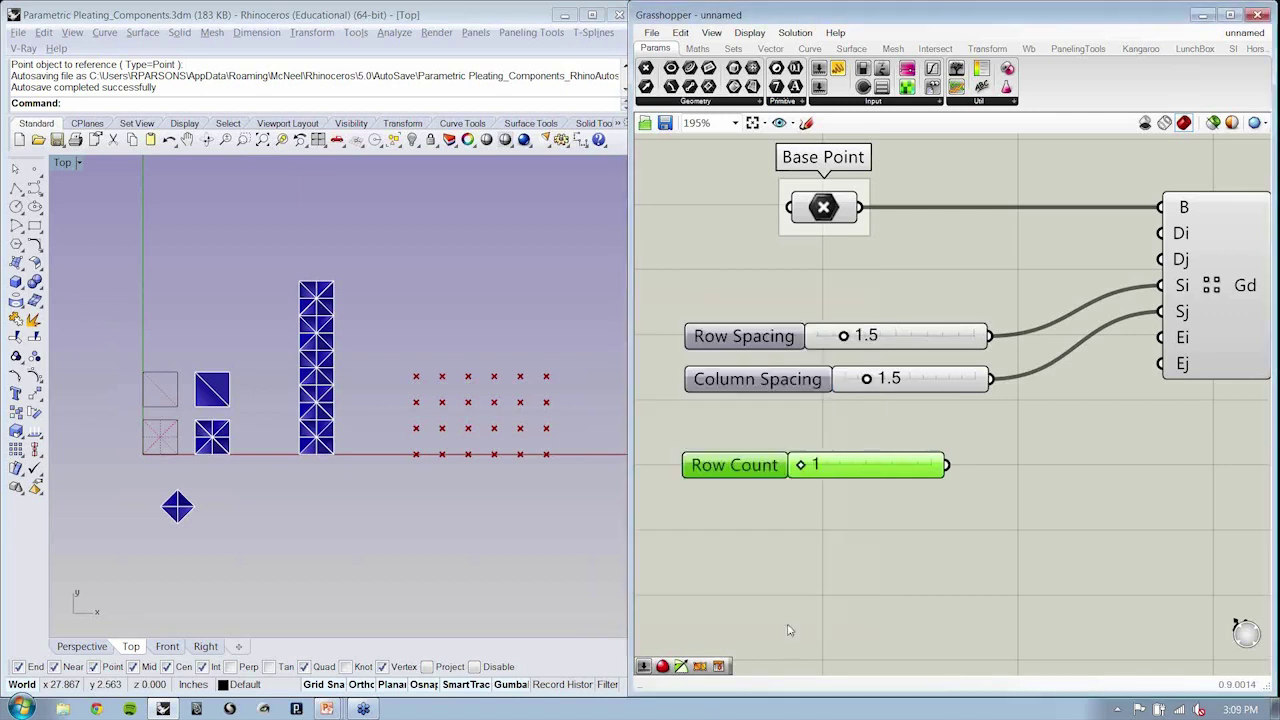
# Step: Duplicate the Row Count slider directly below itself and rename the copy as Column Count
pyautogui.moveTo(760, 478); pyautogui.dragTo(745, 524)
pyautogui.rightClick(758, 520)
pyautogui.write('Column Count')
pyautogui.press('Return')
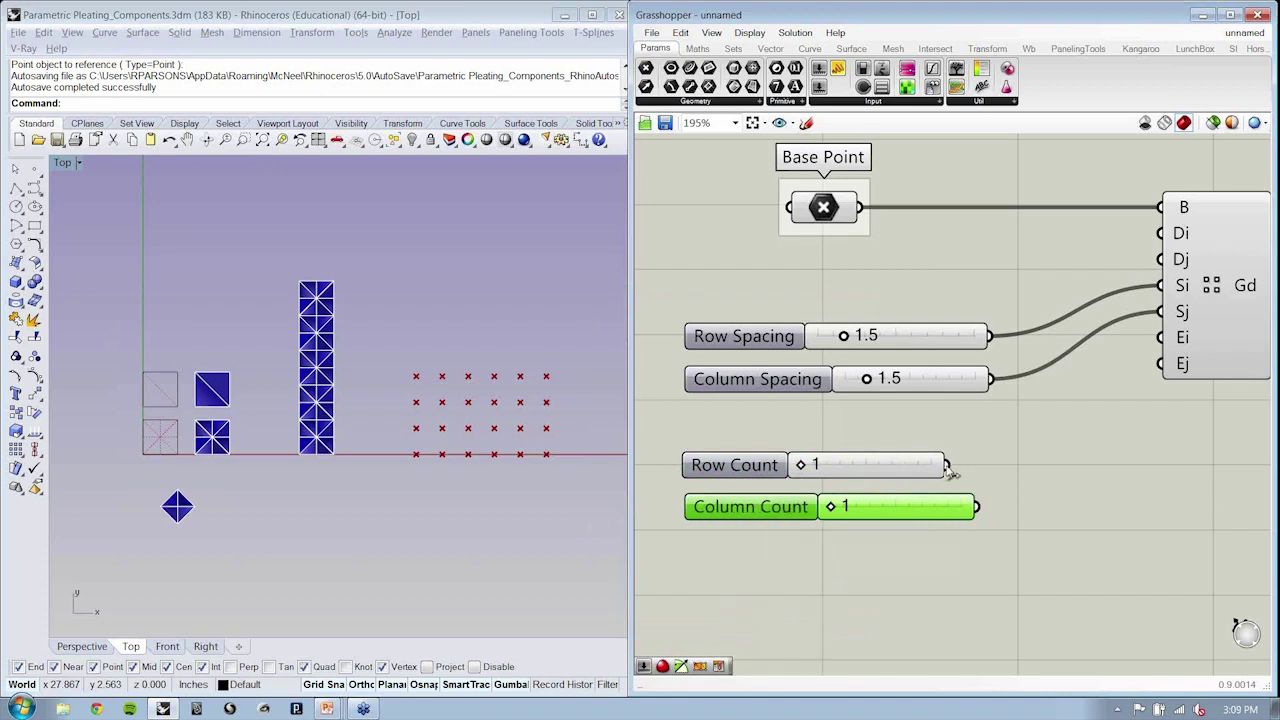
# Step: Lengthen both count sliders to align their ends, and connect Row Count to the Planar Grid's Ei input and Column Count to Ej
pyautogui.moveTo(944, 466); pyautogui.dragTo(990, 466)
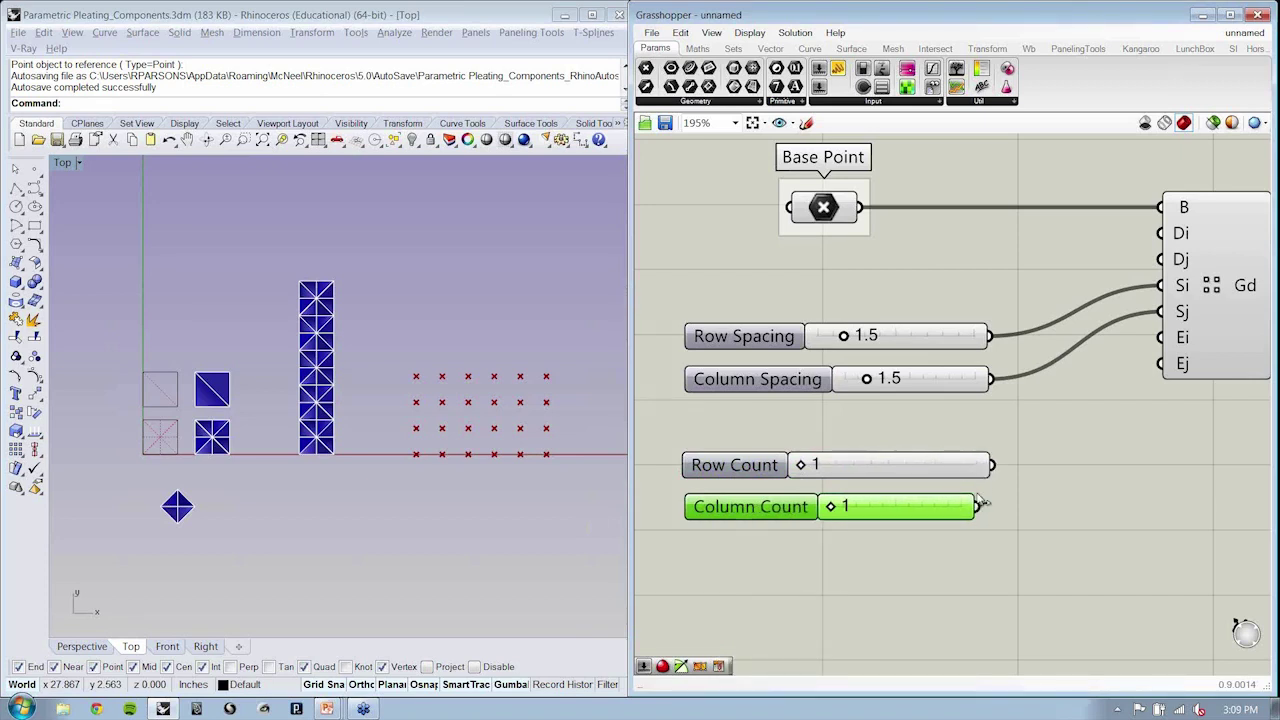
pyautogui.click(971, 535)
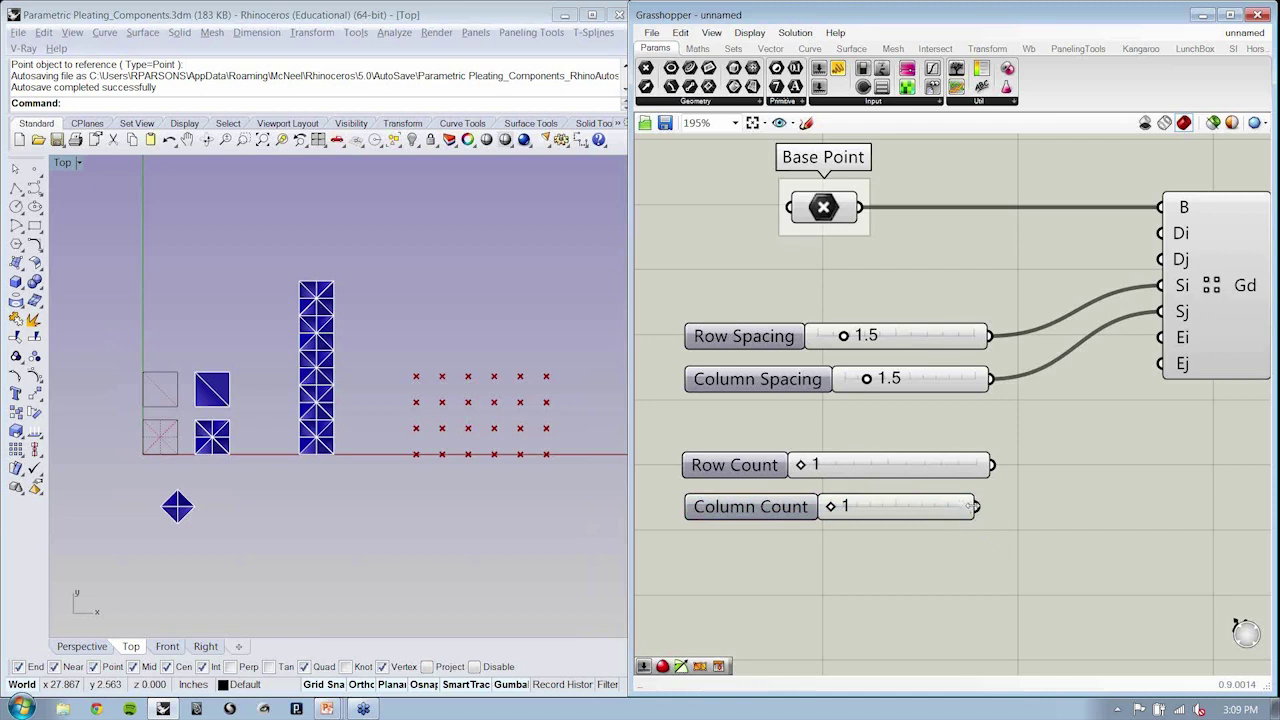
pyautogui.moveTo(971, 506); pyautogui.dragTo(1160, 363)
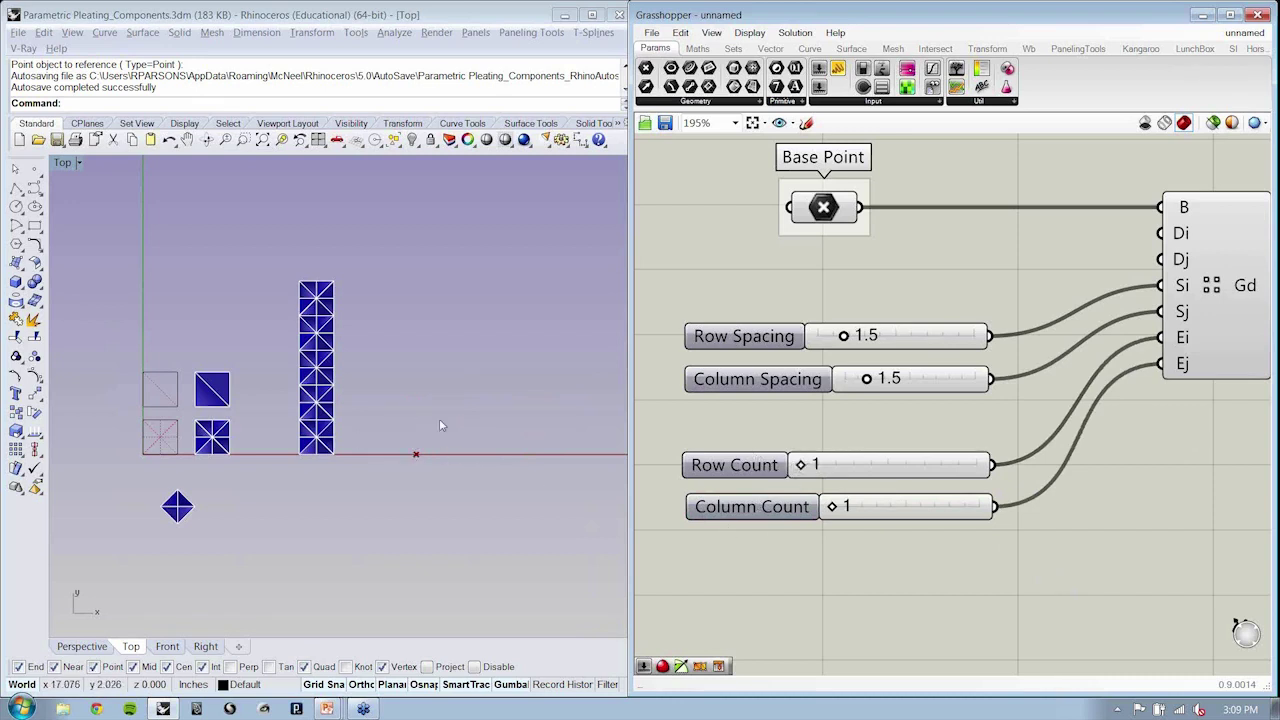
# Step: Raise the minimum of both the Row Count and Column Count sliders to 2
pyautogui.click(740, 472)
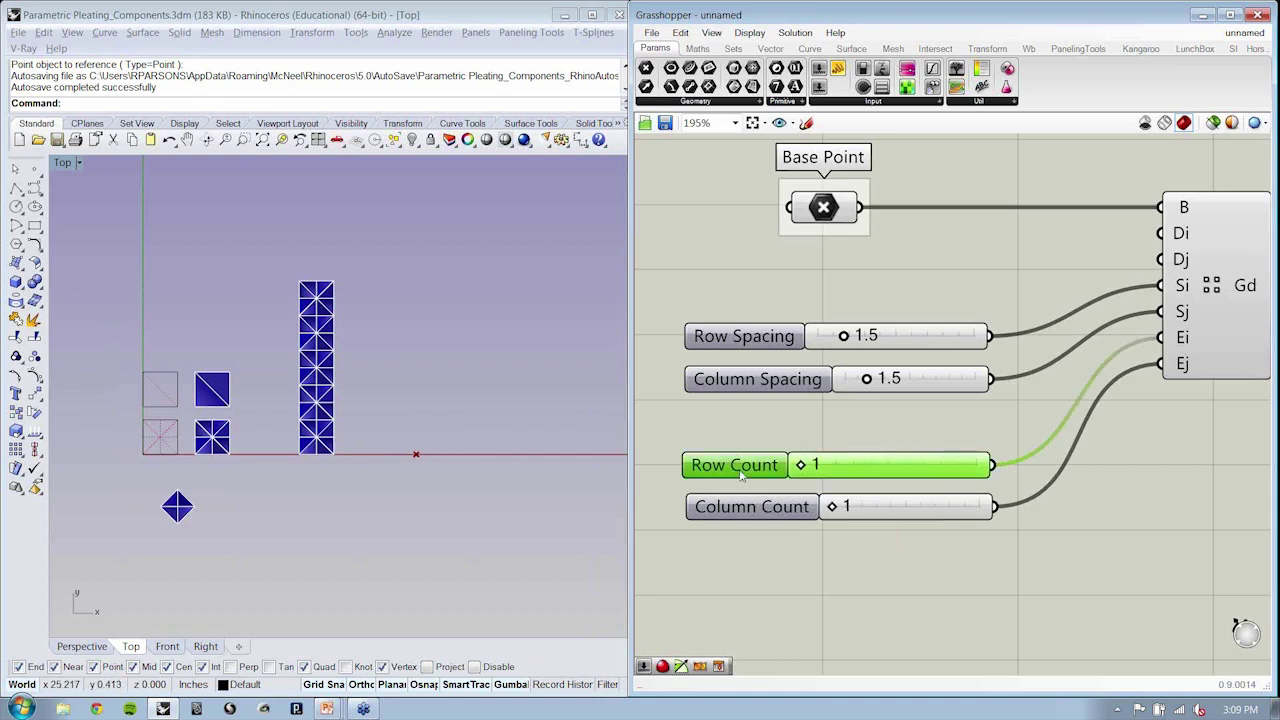
pyautogui.doubleClick(740, 477)
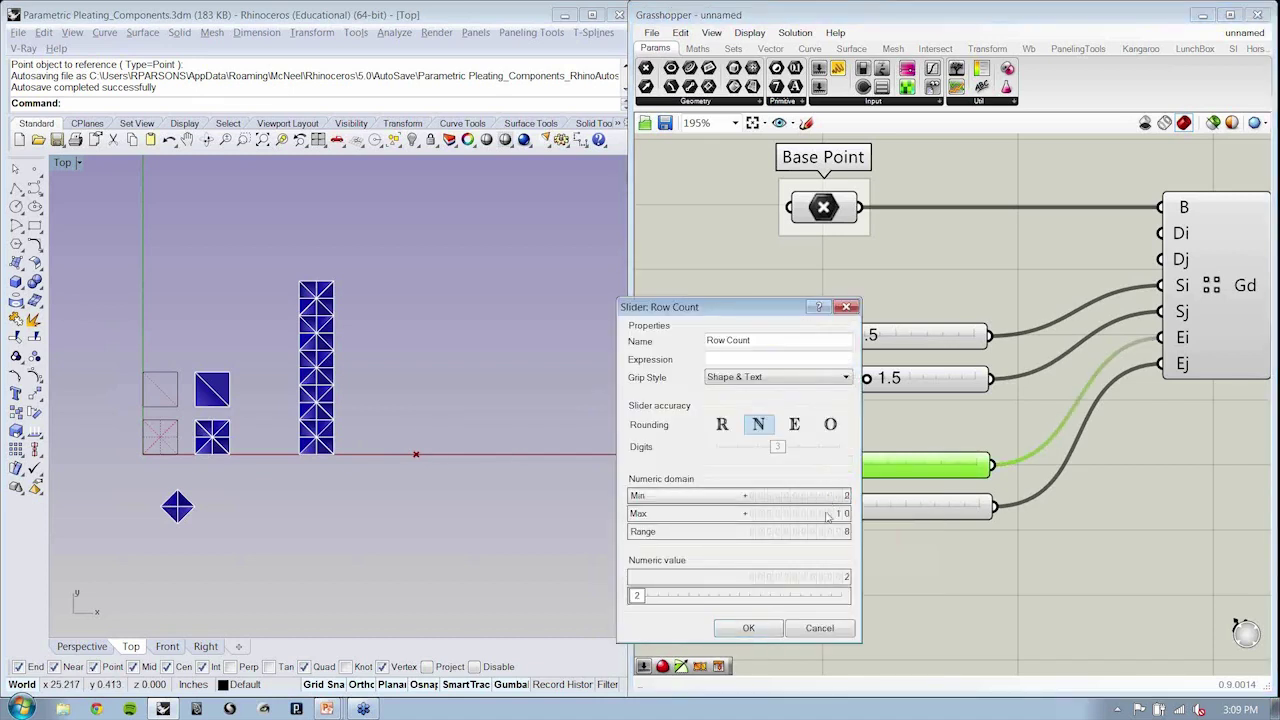
pyautogui.click(773, 630)
pyautogui.click(790, 515)
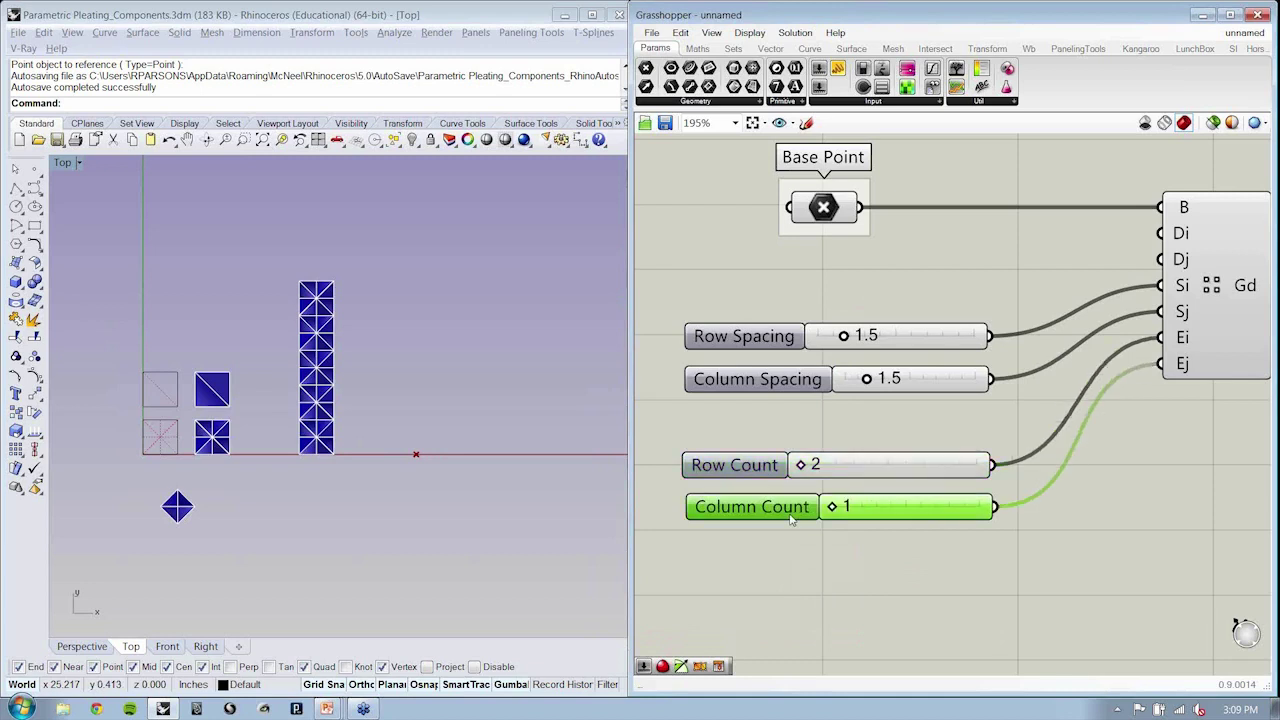
pyautogui.doubleClick(790, 515)
pyautogui.scroll(1, 880, 540)
pyautogui.click(799, 672)
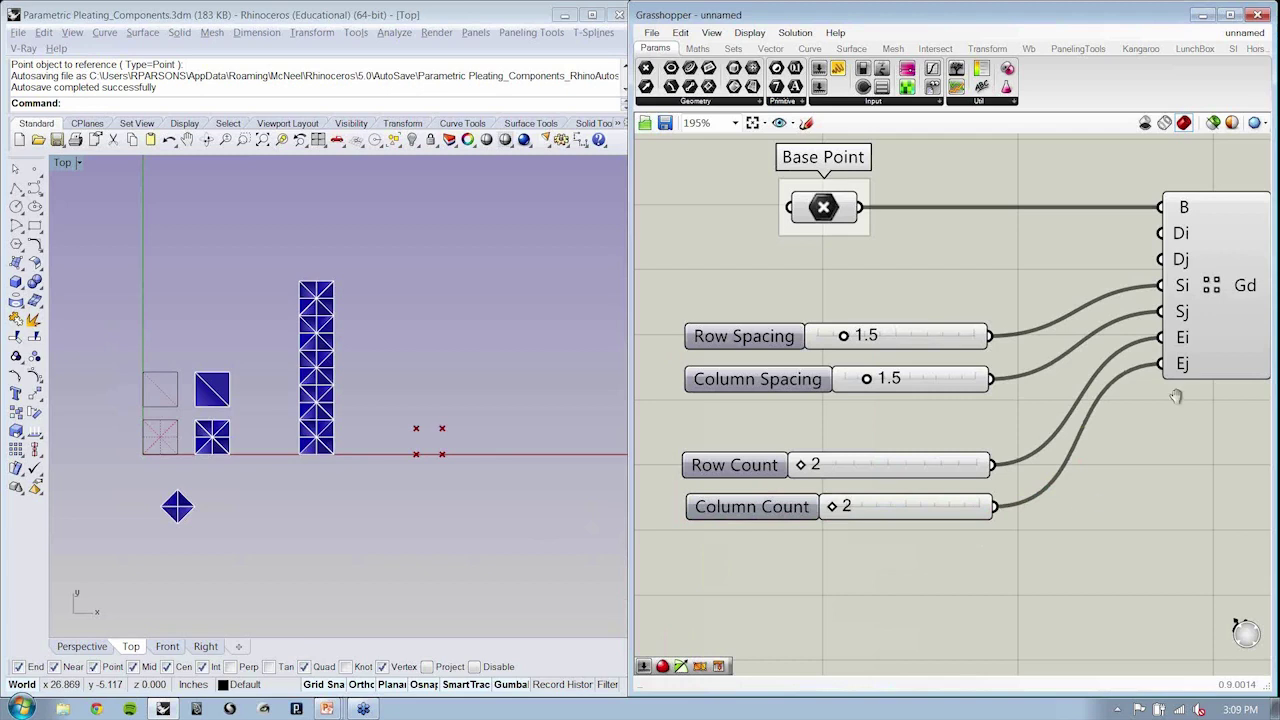
# Step: Test the grid by raising Row Count to 4 and varying Column Count, and return both sliders to 2
pyautogui.moveTo(1176, 397); pyautogui.dragTo(1128, 424, button='right')
pyautogui.scroll(5, 527, 471)
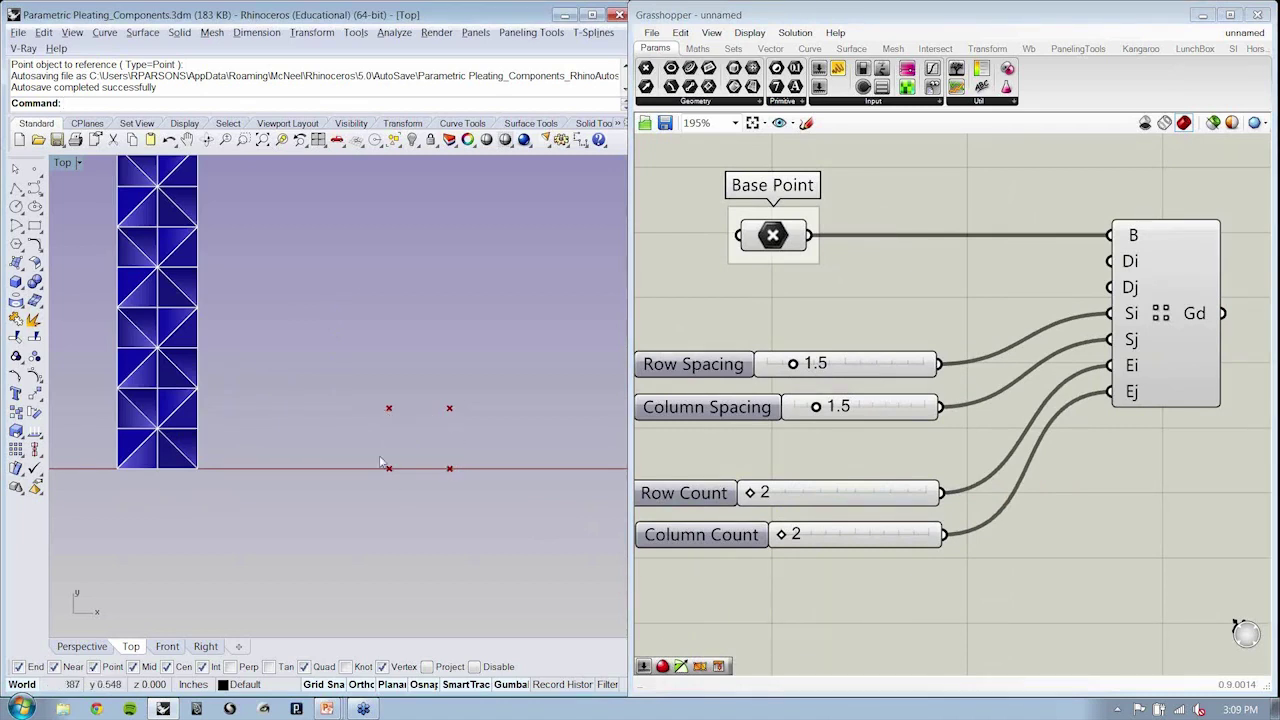
pyautogui.moveTo(750, 492); pyautogui.dragTo(792, 491)
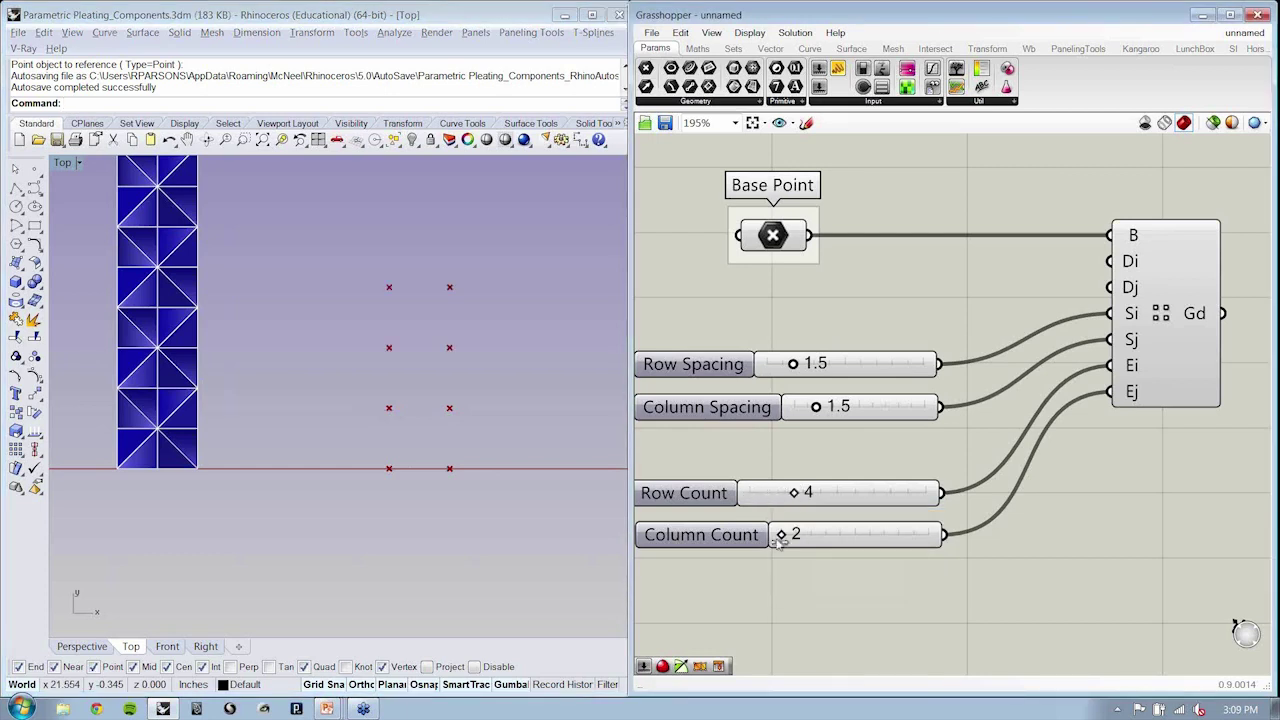
pyautogui.moveTo(786, 536); pyautogui.dragTo(750, 492)
pyautogui.scroll(-4, 538, 507)
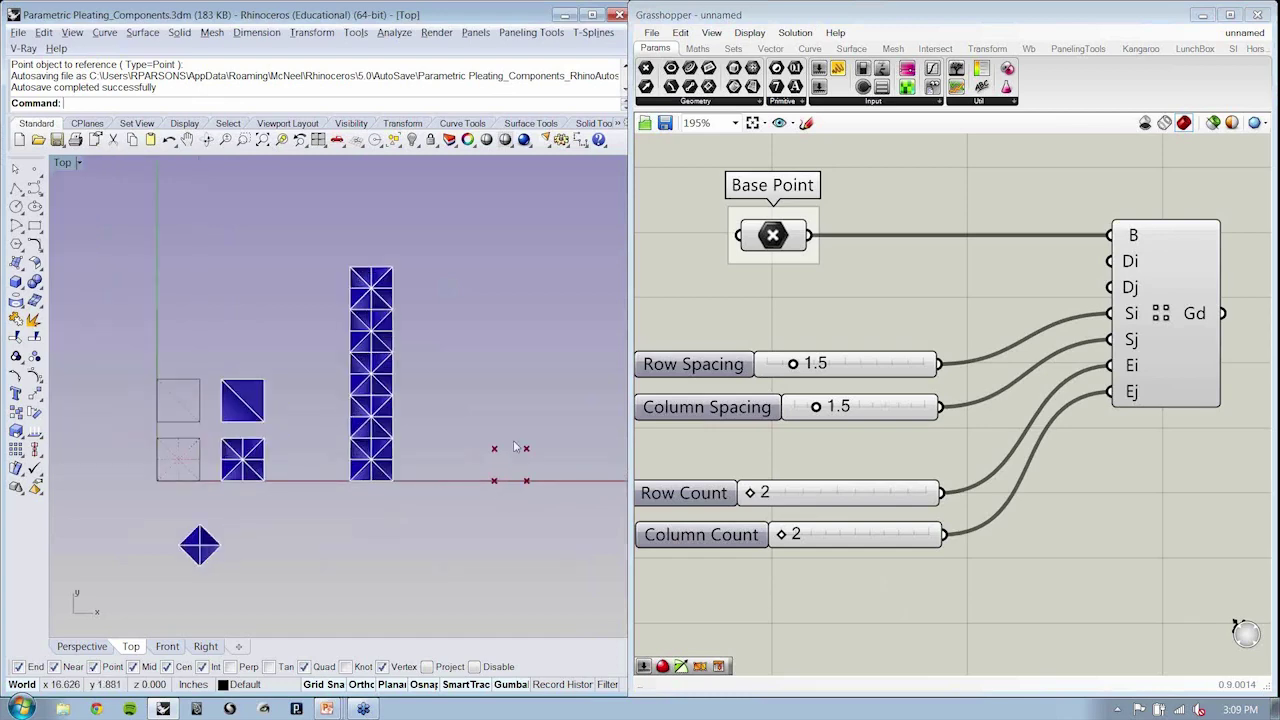
# Step: Group the Planar Grid component on its own
pyautogui.scroll(-1, 1063, 557)
pyautogui.moveTo(1063, 557); pyautogui.dragTo(983, 512, button='right')
pyautogui.click(1062, 305)
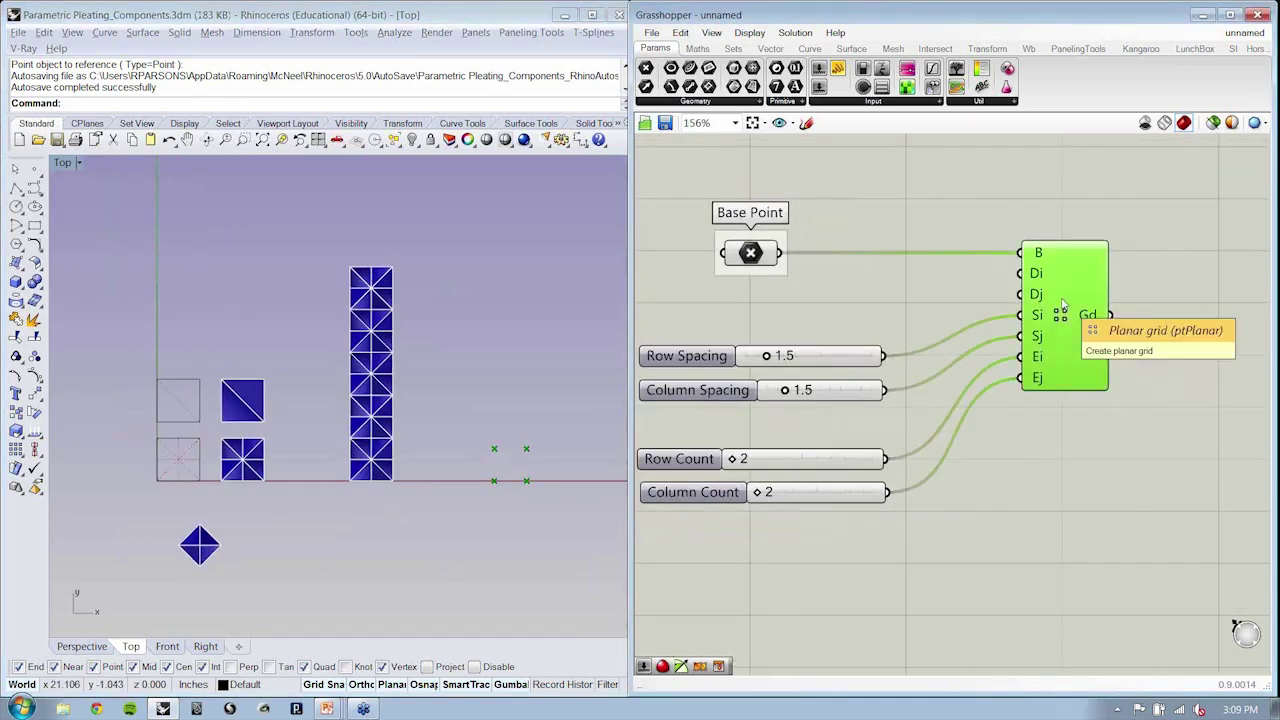
pyautogui.click(684, 33)
pyautogui.hotkey('ctrl', 'g')
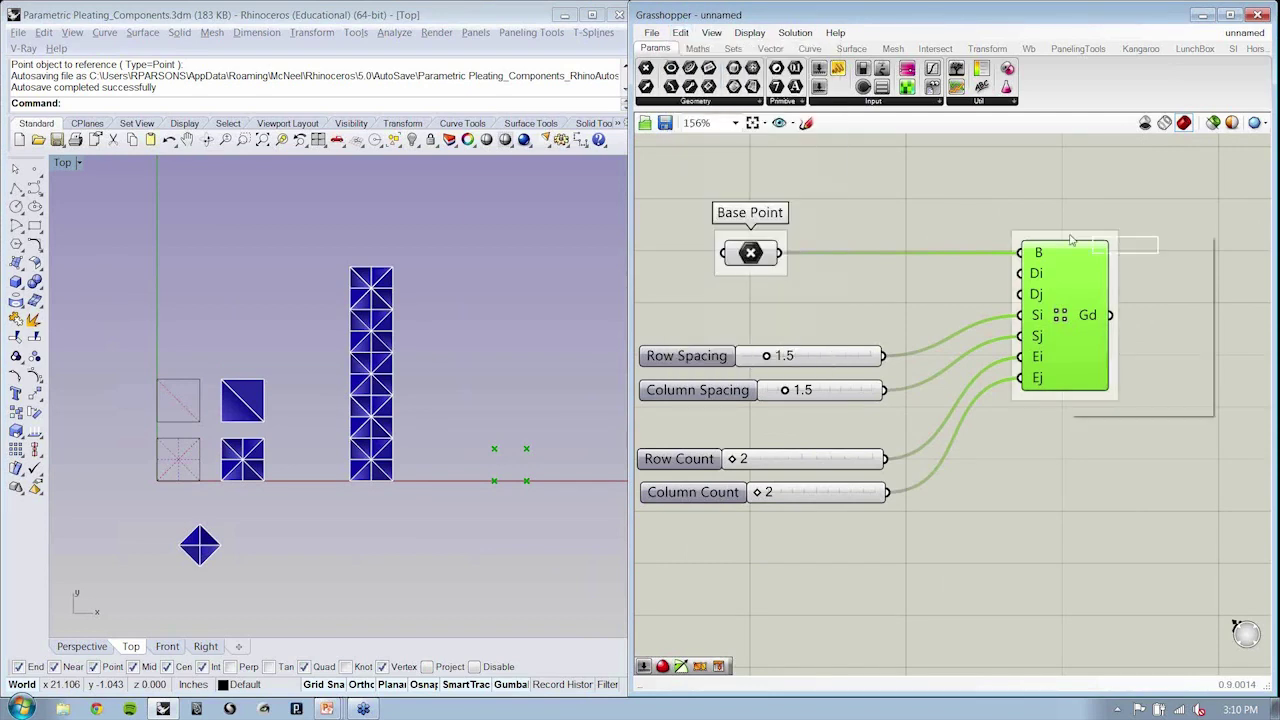
# Step: Name the group around the Planar Grid component "PT | Planar Grid"
pyautogui.rightClick(1072, 238)
pyautogui.write('Plan')
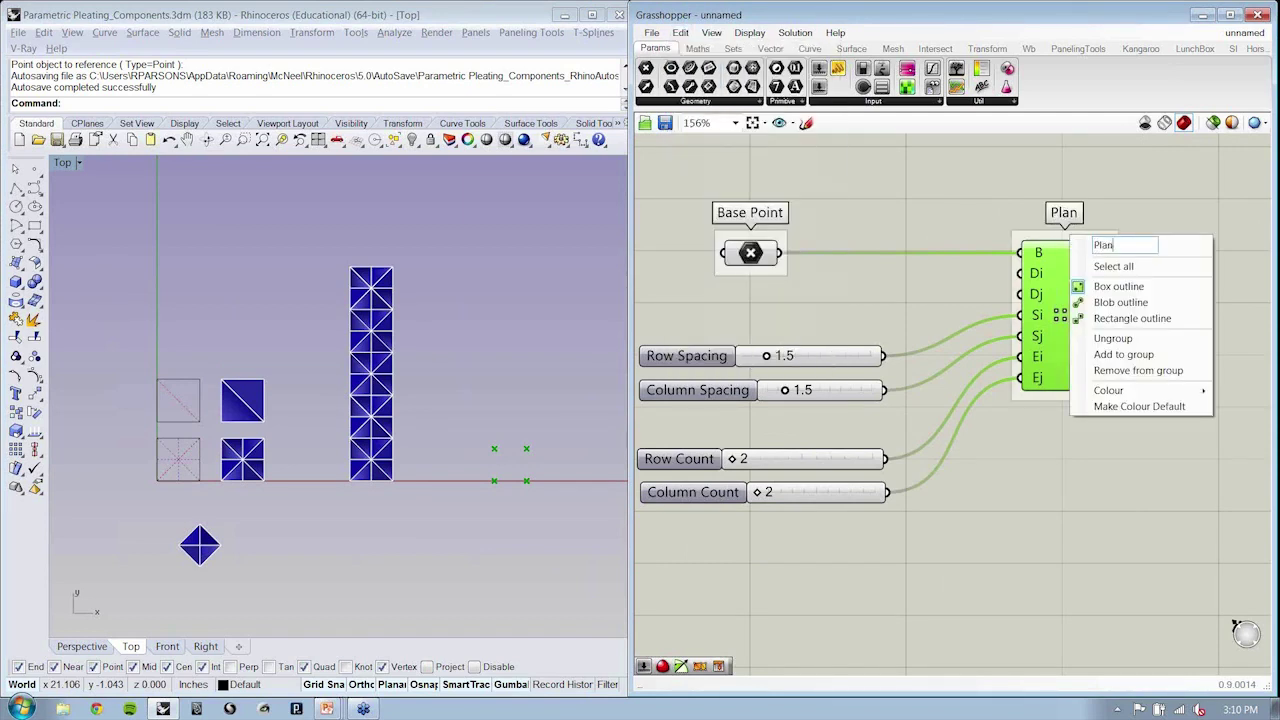
pyautogui.write('ar Grid')
pyautogui.press('Return')
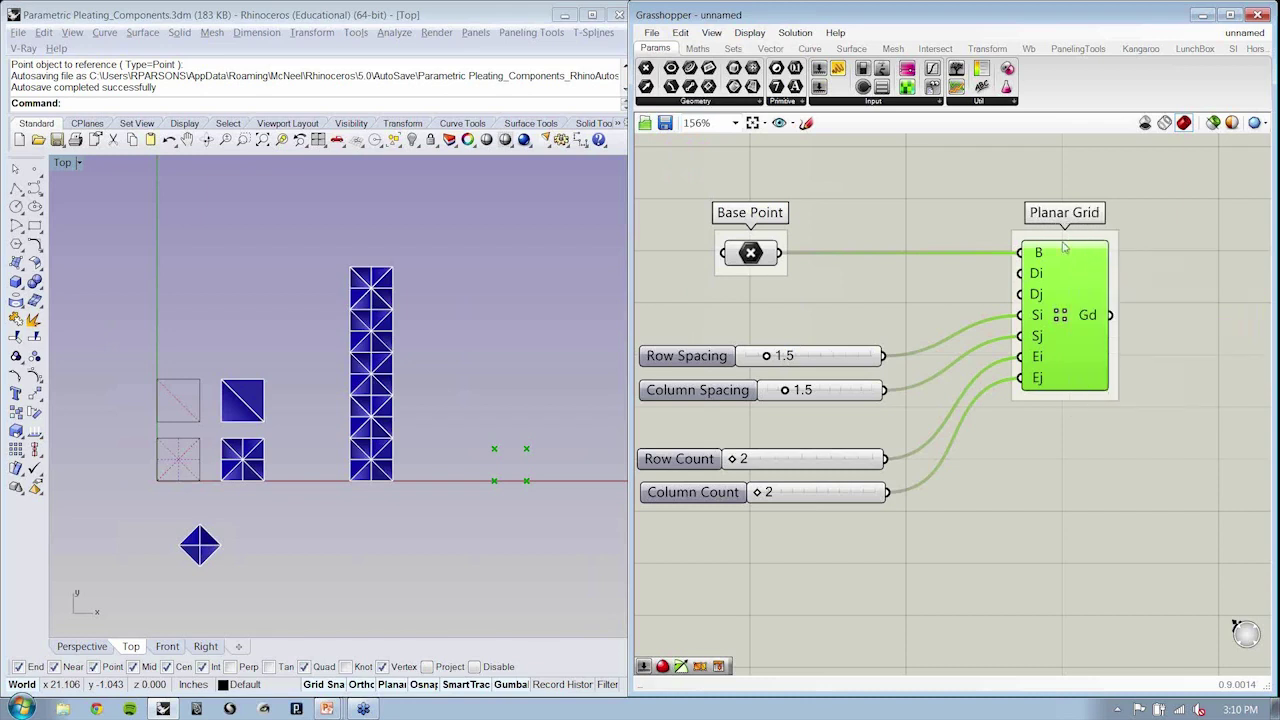
pyautogui.rightClick(1051, 239)
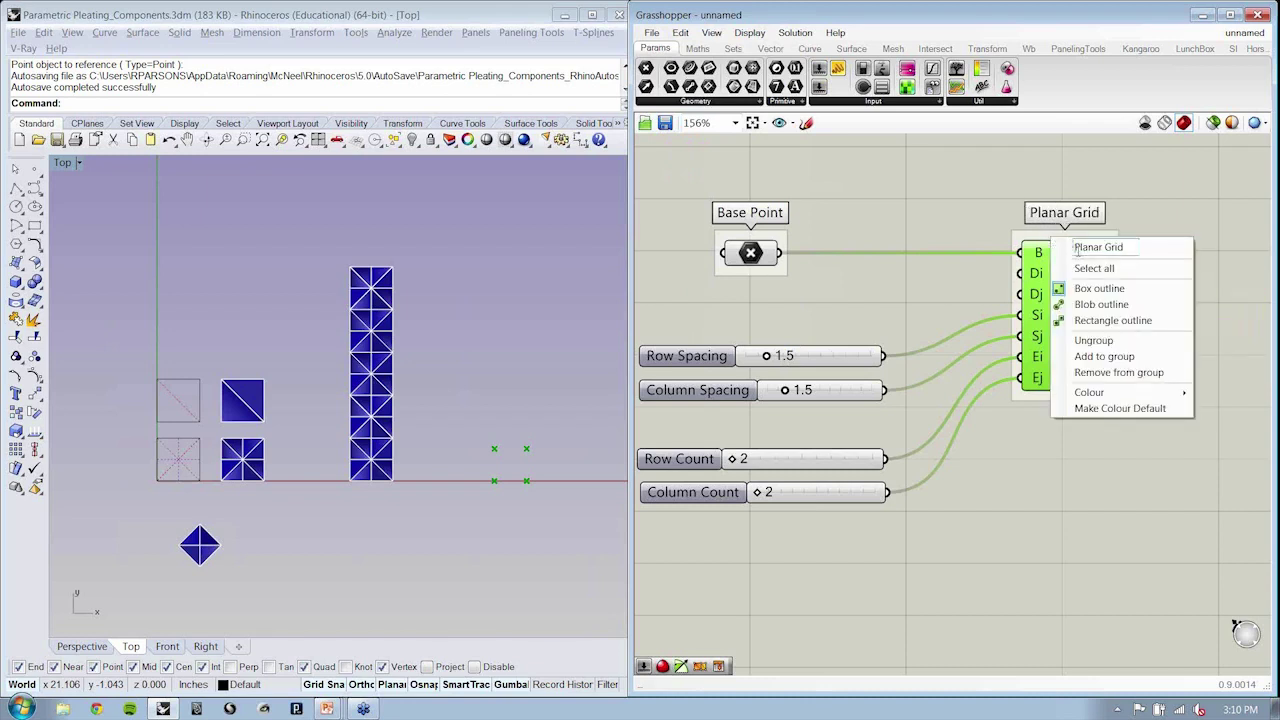
pyautogui.write('PT |')
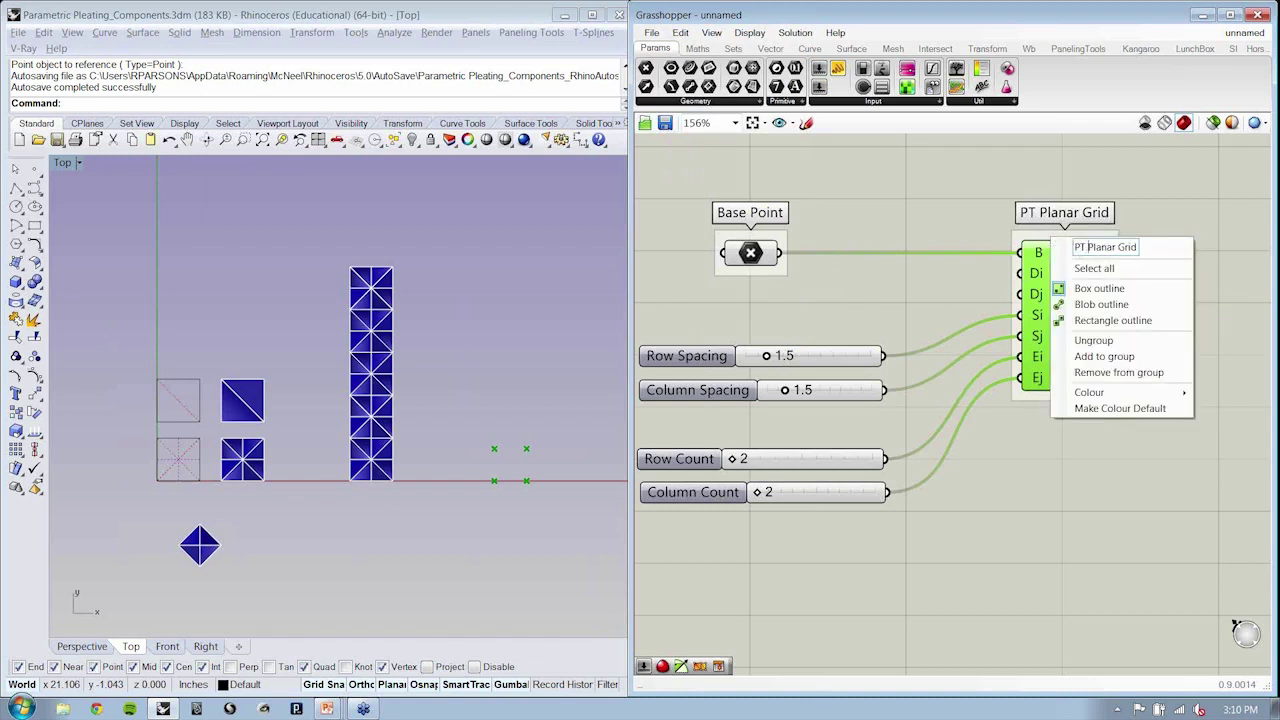
pyautogui.click(947, 211)
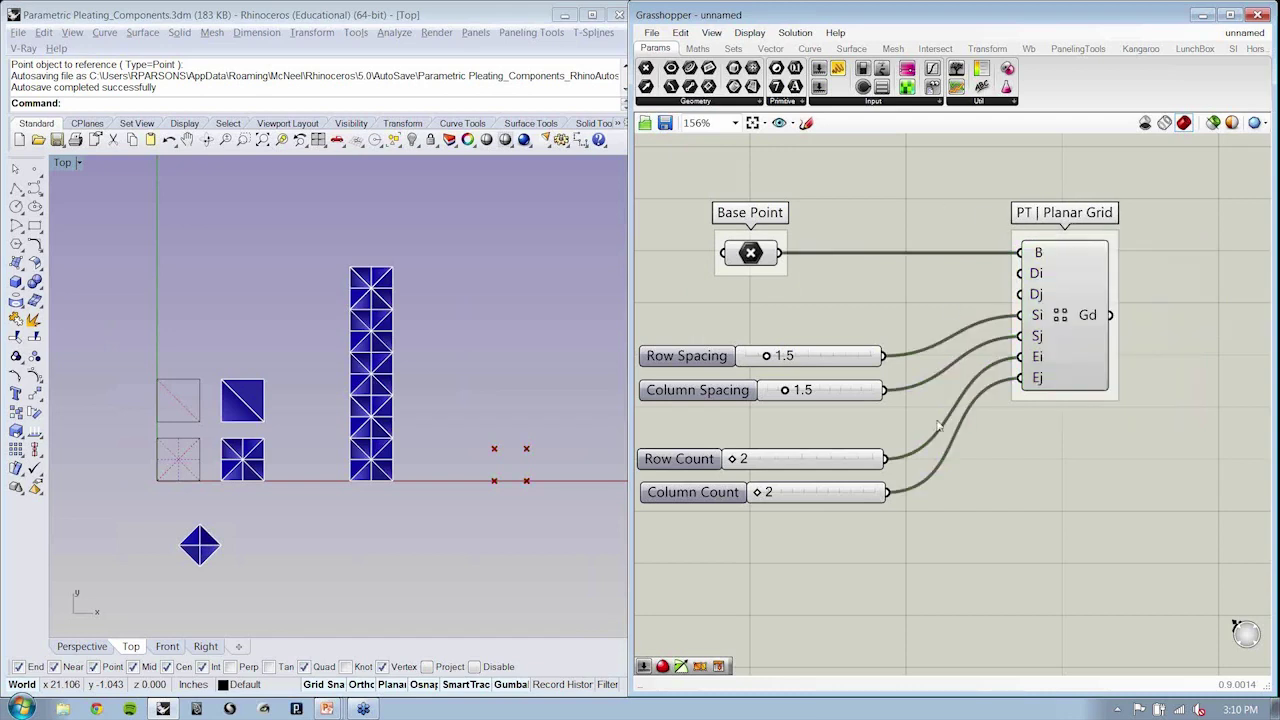
# Step: Move the four spacing and count sliders into a compact stack below the Base Point, level with the Planar Grid's inputs
pyautogui.moveTo(885, 545); pyautogui.dragTo(826, 433)
pyautogui.moveTo(829, 518); pyautogui.dragTo(812, 340)
pyautogui.click(903, 523)
pyautogui.moveTo(884, 522); pyautogui.dragTo(892, 316)
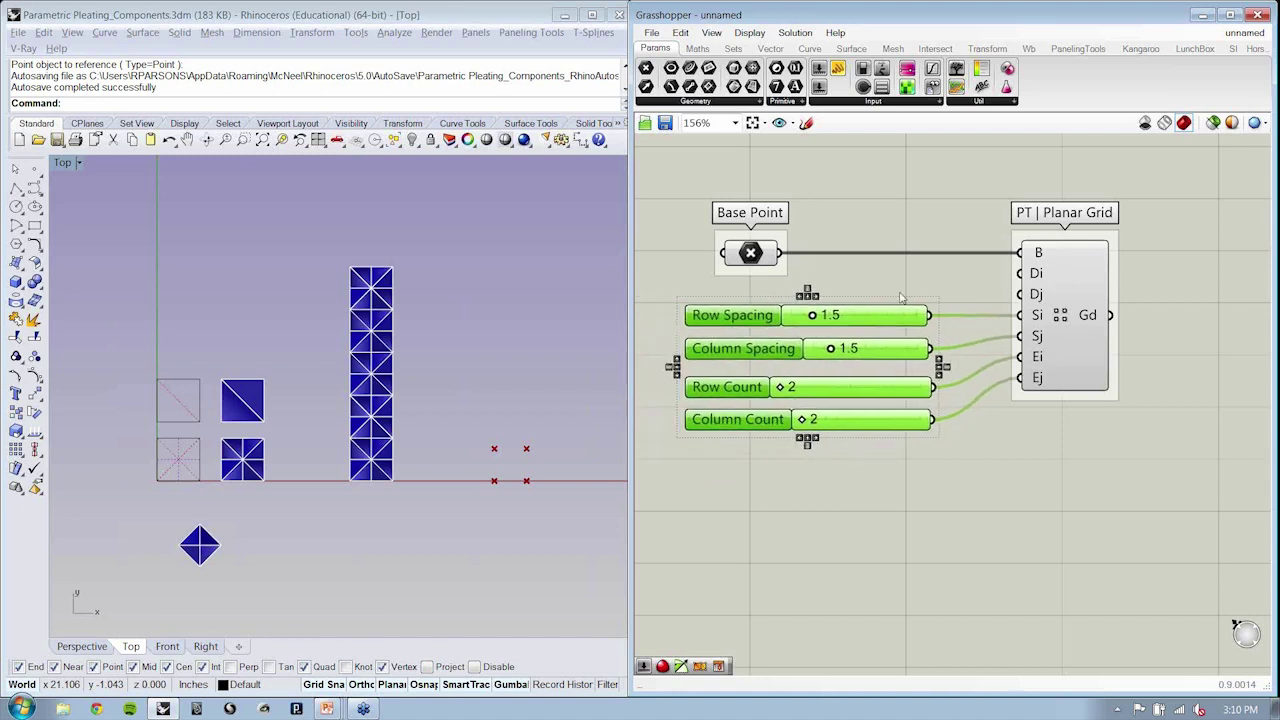
pyautogui.click(900, 297)
# Step: Add a Panel beside the Planar Grid component and connect the Gd output to it
pyautogui.moveTo(1169, 326); pyautogui.dragTo(984, 325, button='right')
pyautogui.click(873, 101)
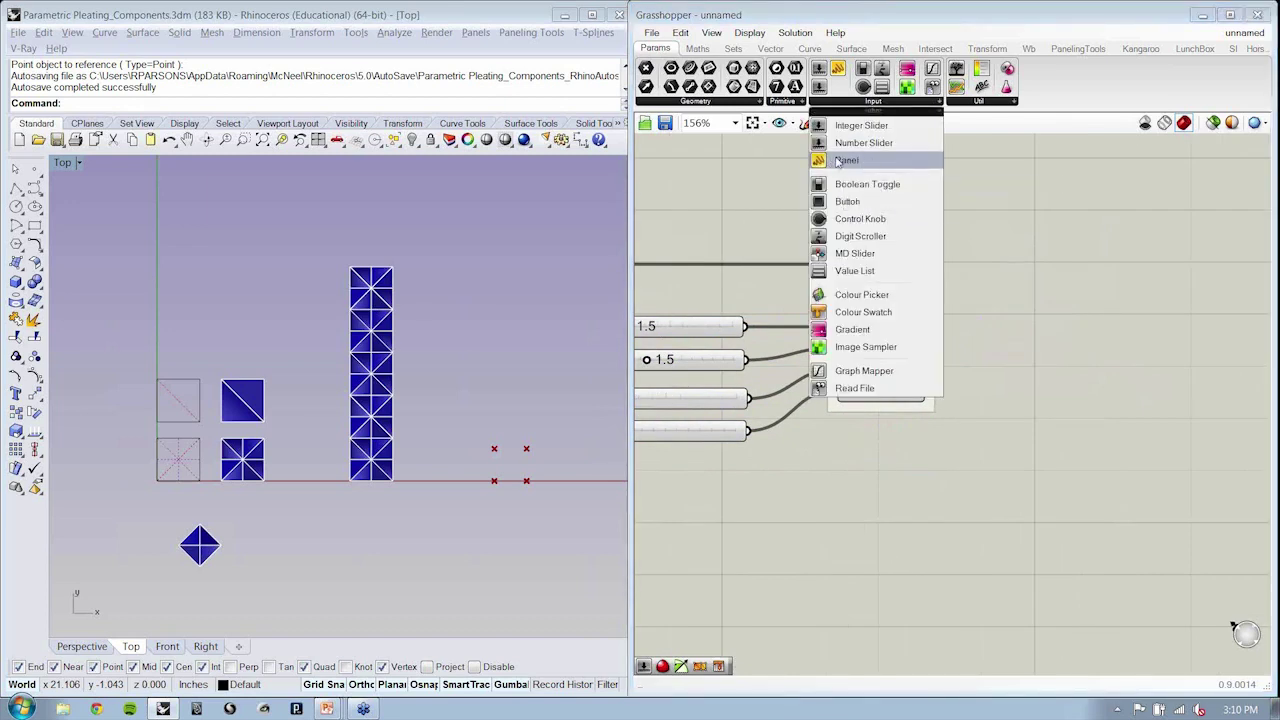
pyautogui.click(838, 162)
pyautogui.click(1118, 211)
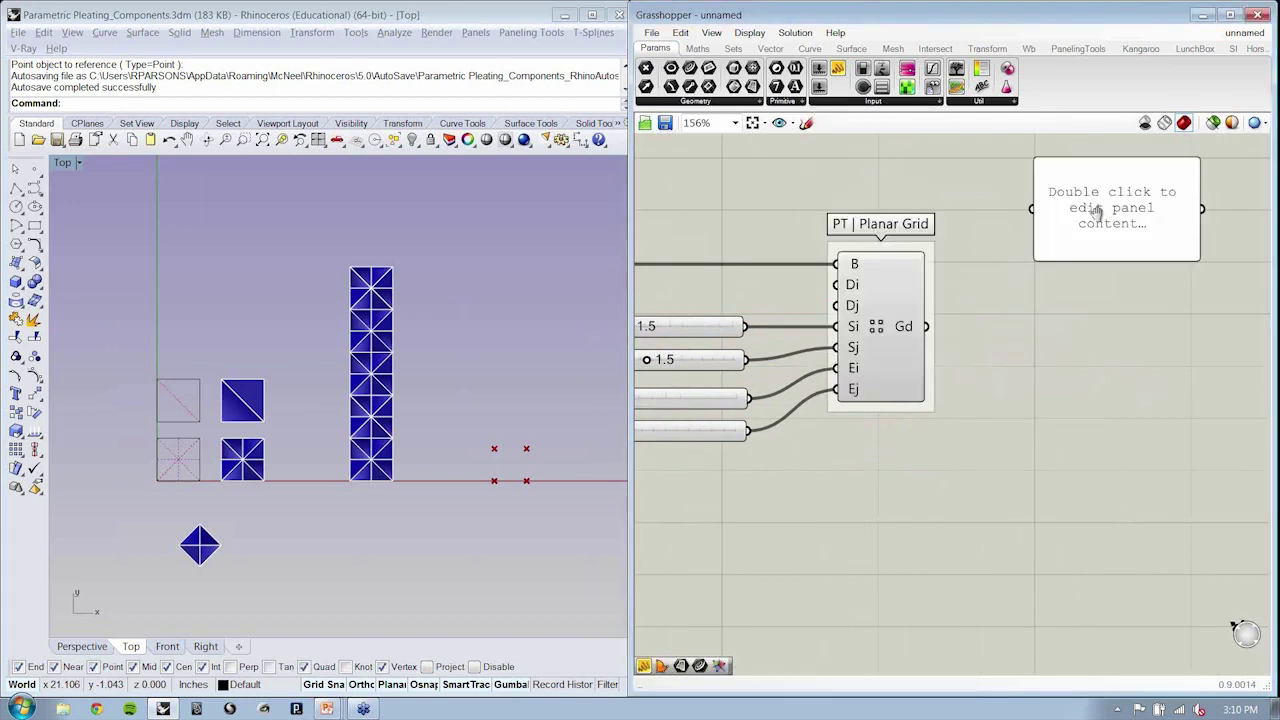
pyautogui.moveTo(1097, 211); pyautogui.dragTo(1061, 241, button='right')
pyautogui.moveTo(893, 357); pyautogui.dragTo(998, 240)
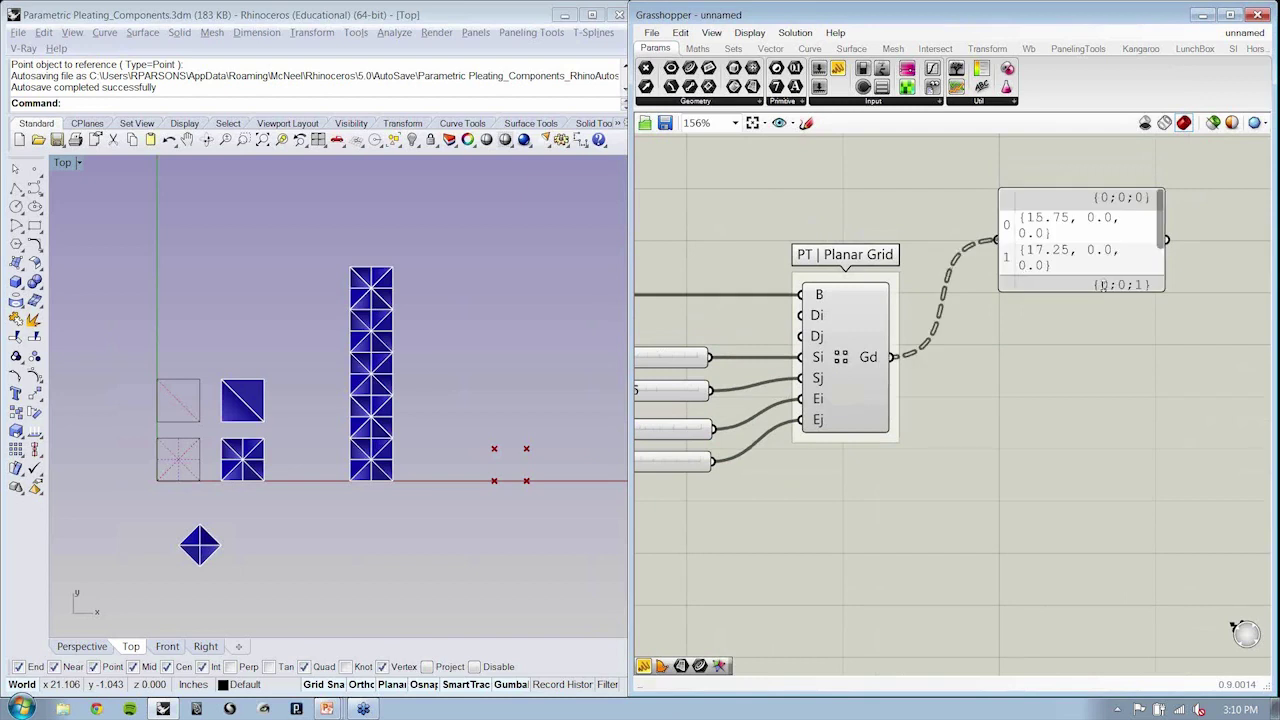
# Step: Enlarge the panel so that every branch and point coordinate of the grid fits without scrolling
pyautogui.moveTo(1102, 285); pyautogui.dragTo(948, 301, button='right')
pyautogui.moveTo(1012, 258); pyautogui.dragTo(1172, 258)
pyautogui.moveTo(1052, 302); pyautogui.dragTo(1052, 628)
pyautogui.moveTo(1170, 450); pyautogui.dragTo(1053, 420)
pyautogui.moveTo(955, 628); pyautogui.dragTo(960, 362)
pyautogui.moveTo(955, 283); pyautogui.dragTo(955, 367)
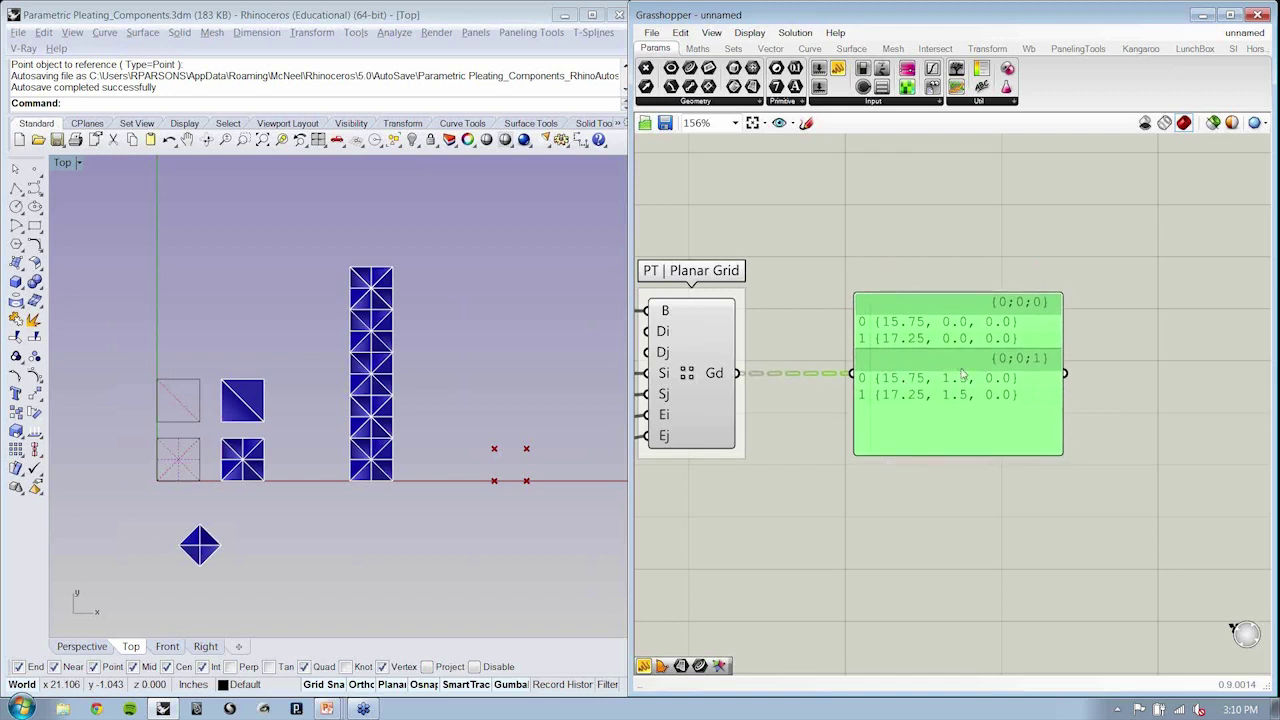
# Step: Trim the panel's spare height and move it above and to the right of the Planar Grid component
pyautogui.click(850, 497)
pyautogui.moveTo(850, 497); pyautogui.dragTo(943, 523, button='right')
pyautogui.moveTo(1104, 476); pyautogui.dragTo(1137, 292)
pyautogui.click(1112, 381)
pyautogui.moveTo(1112, 381); pyautogui.dragTo(1093, 364, button='right')
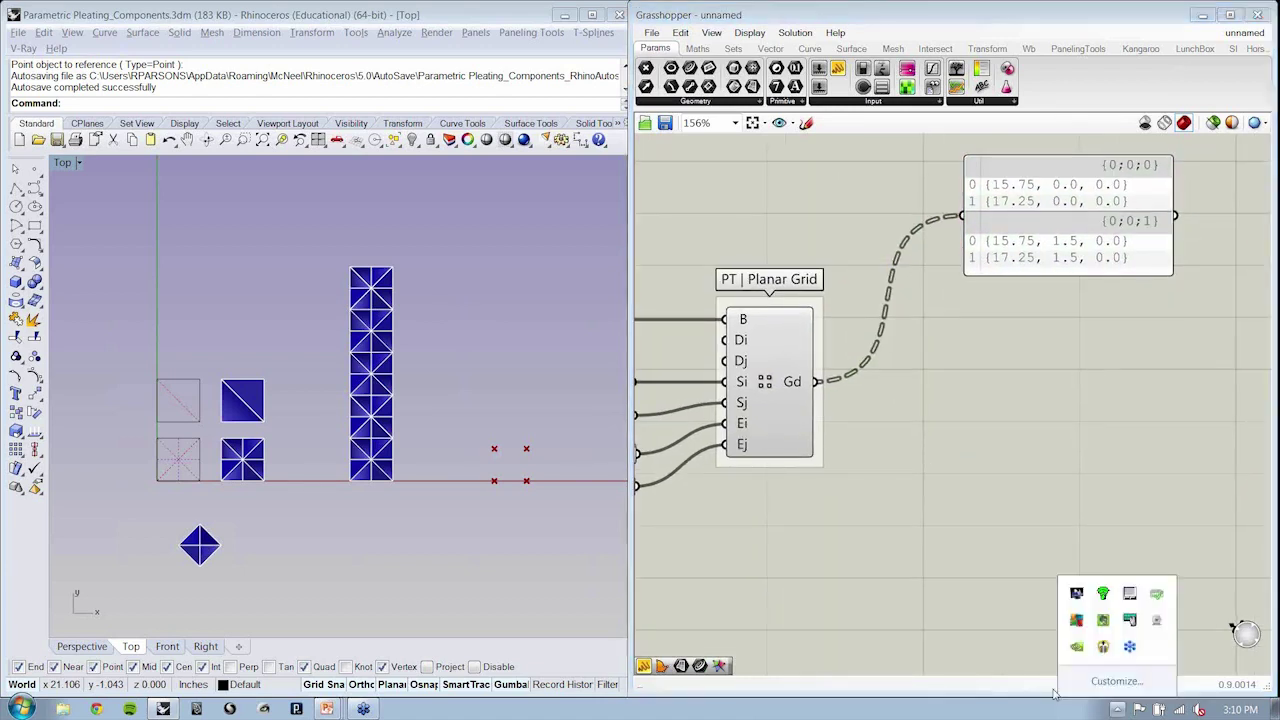